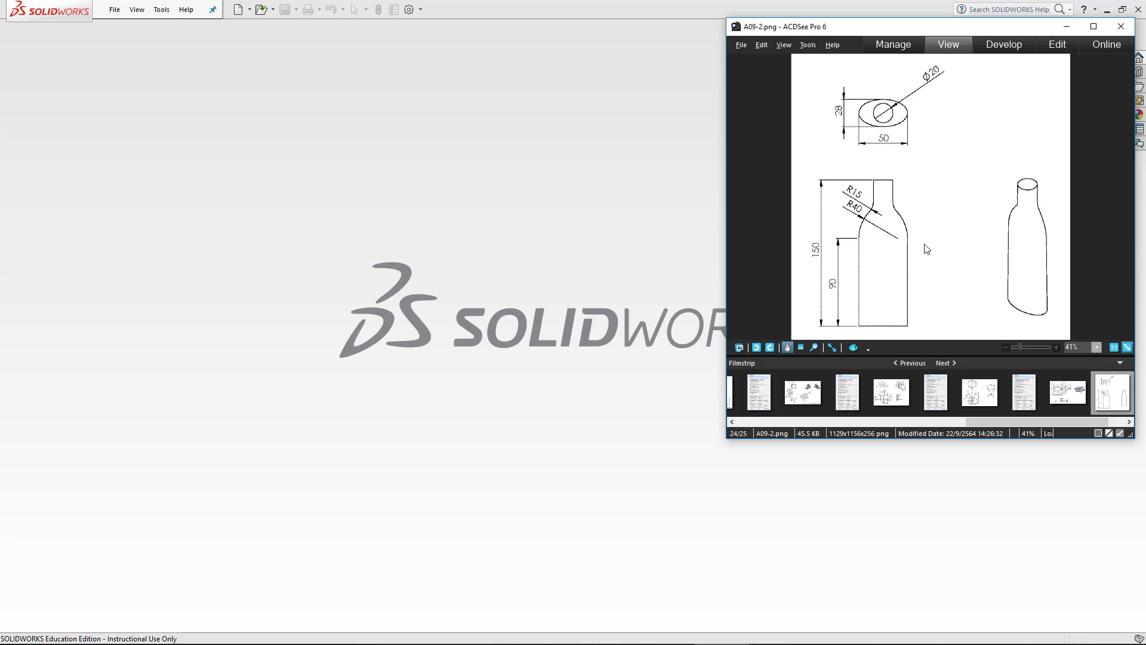
Create a new blank Part document.
left_click(238, 10)
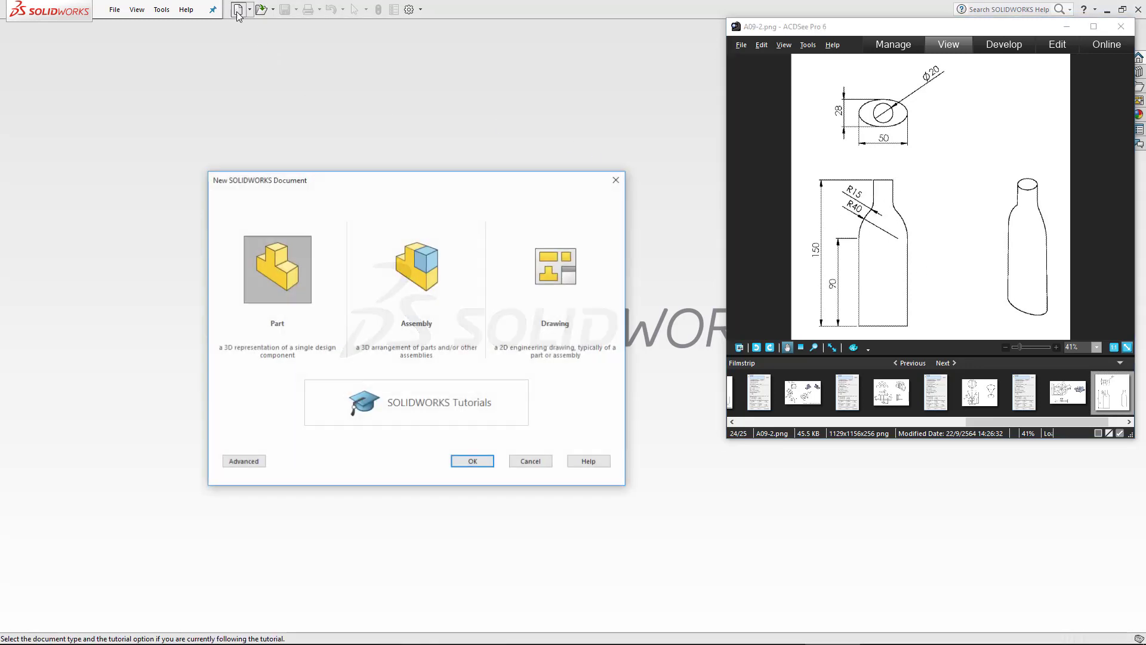
left_click(465, 465)
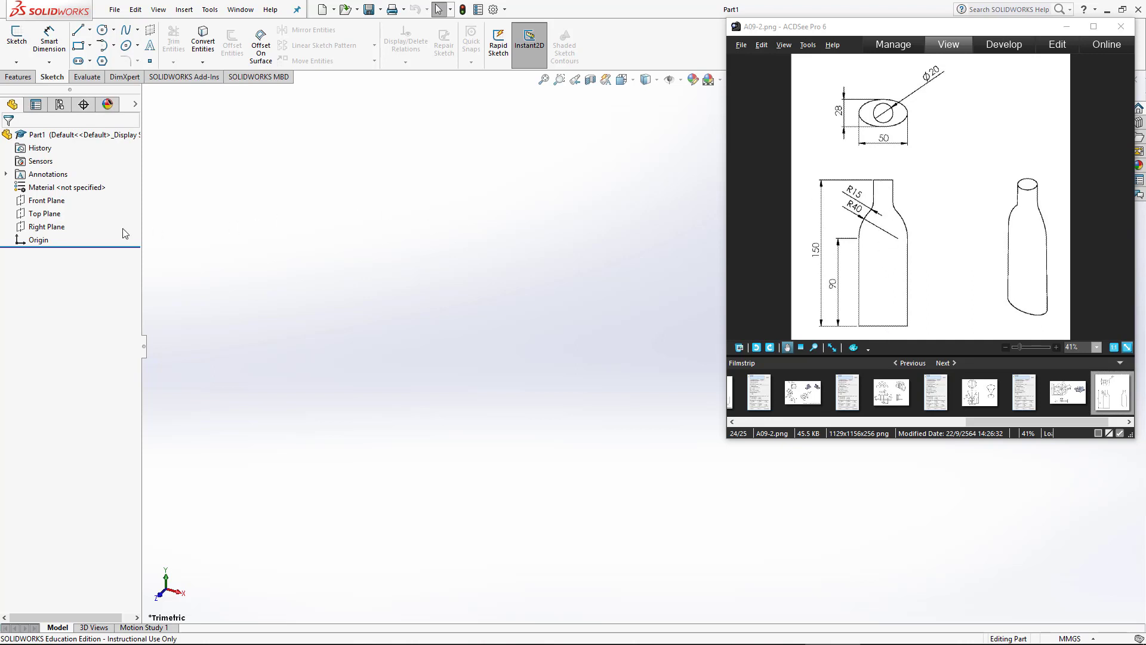
Add Plane1 parallel to Top Plane at a 150 mm offset.
left_click(45, 214)
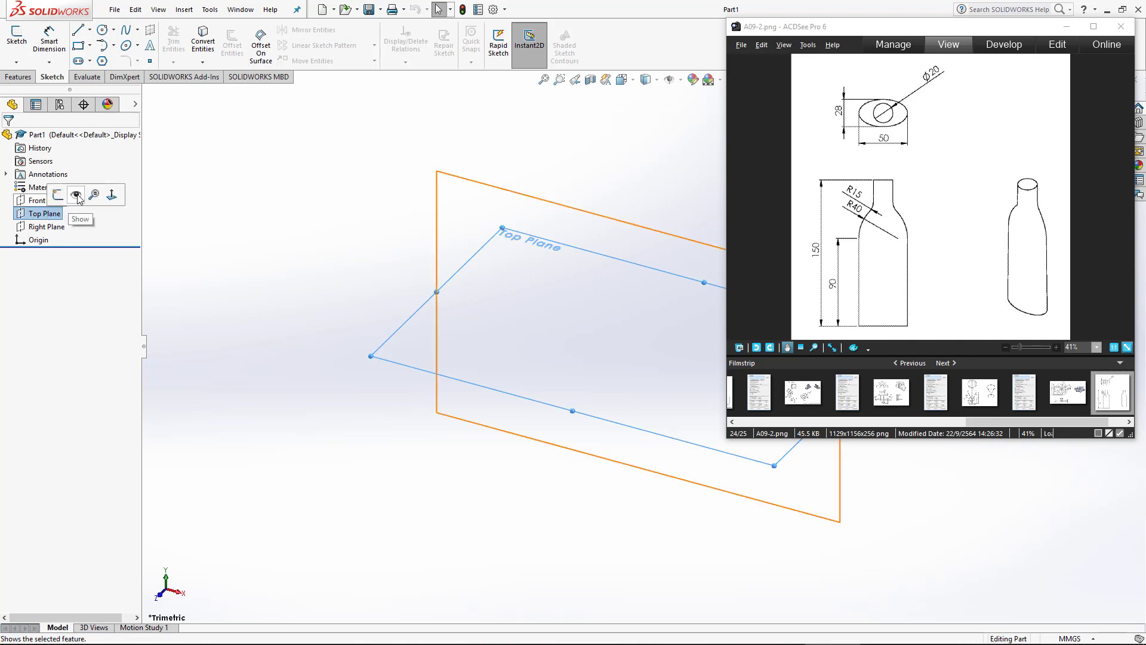
left_click(77, 195)
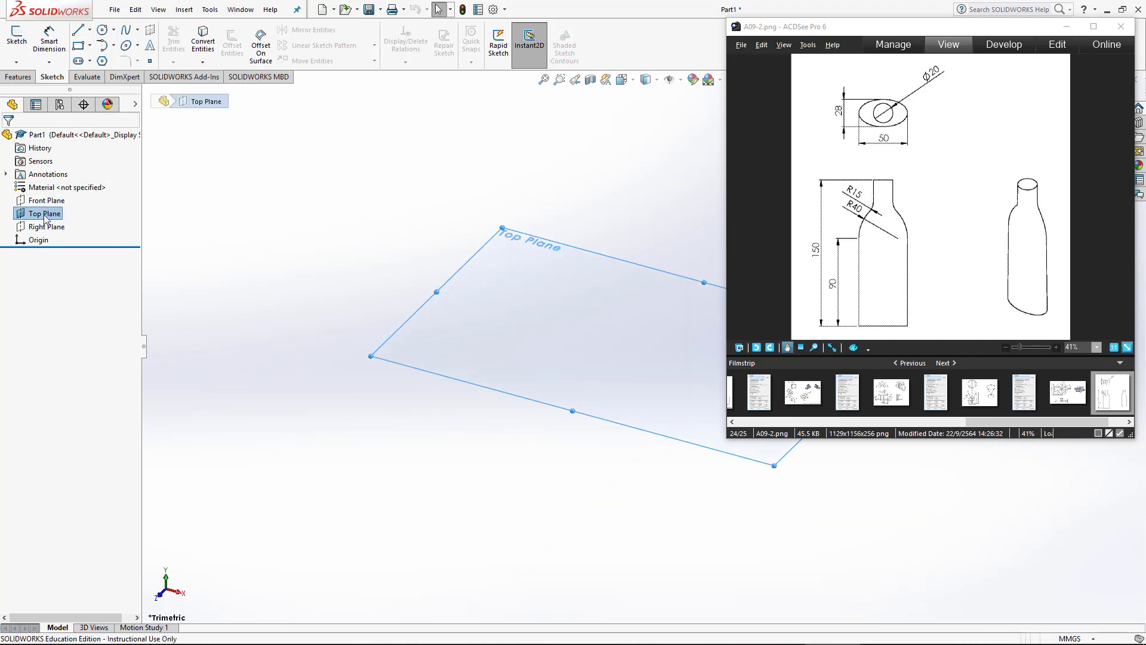
left_click(21, 78)
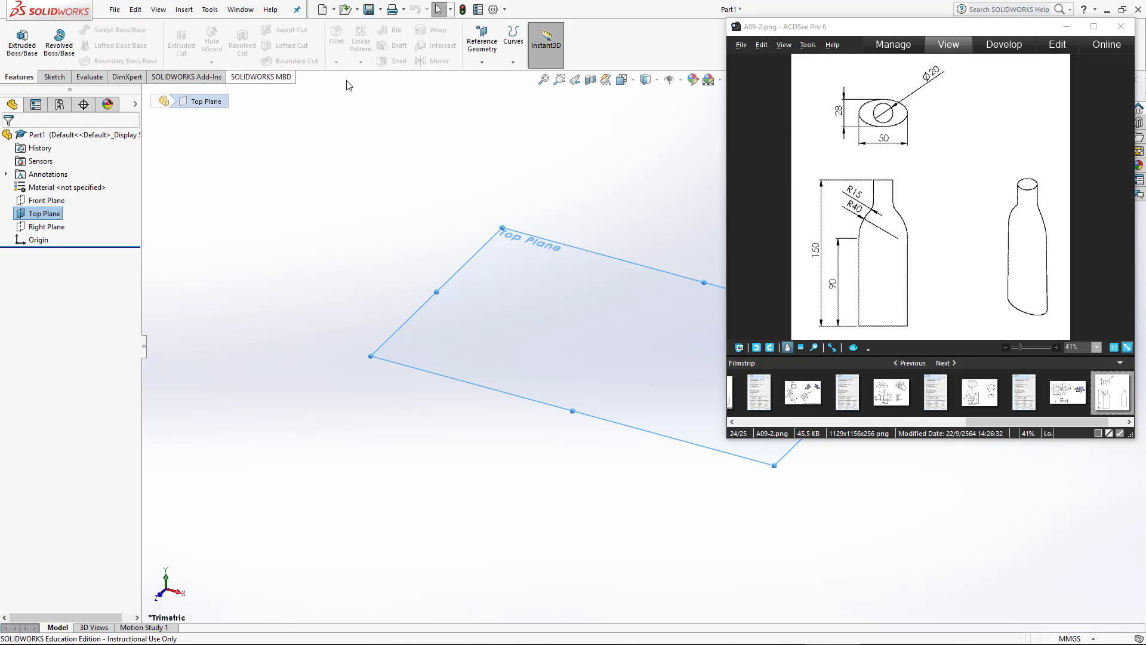
left_click(484, 42)
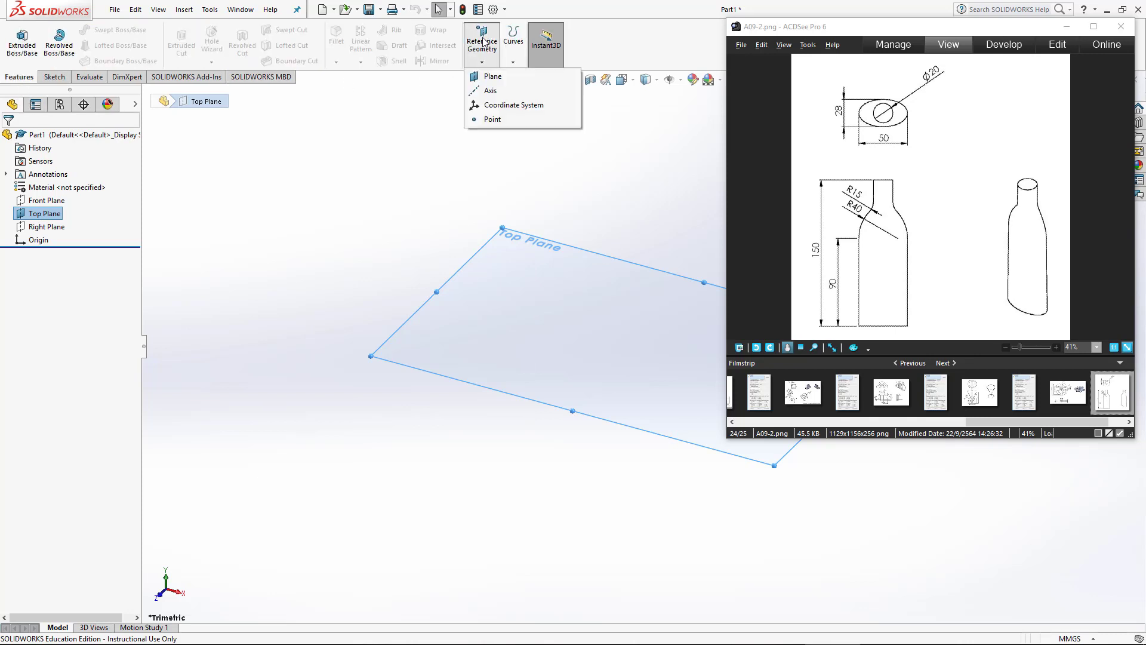
left_click(493, 78)
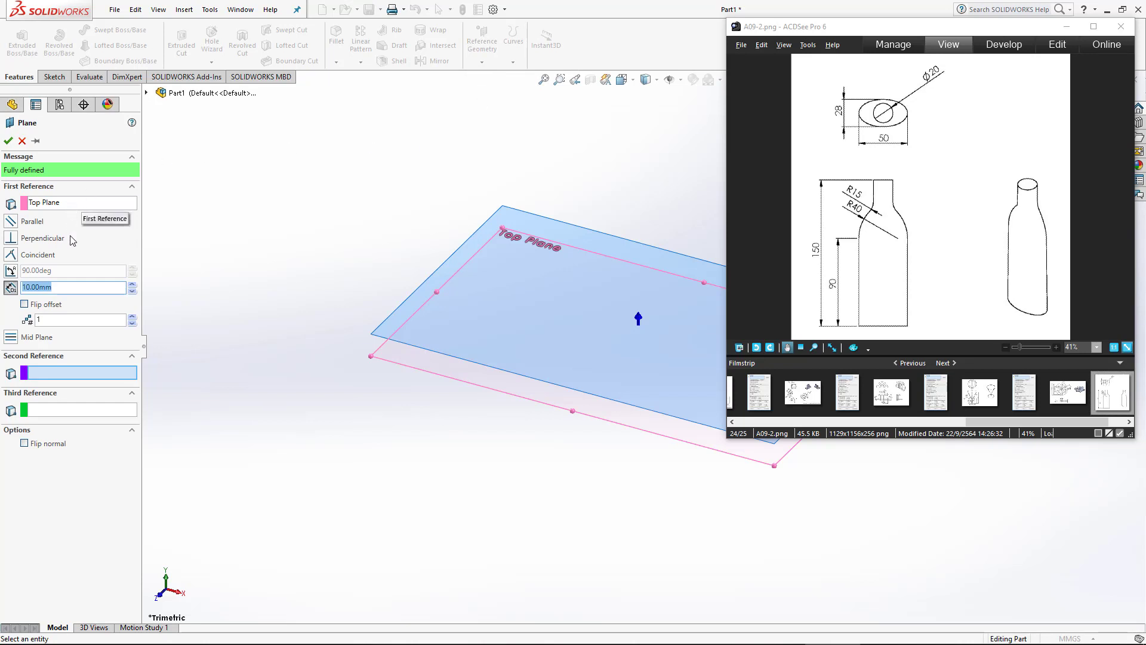
type("150")
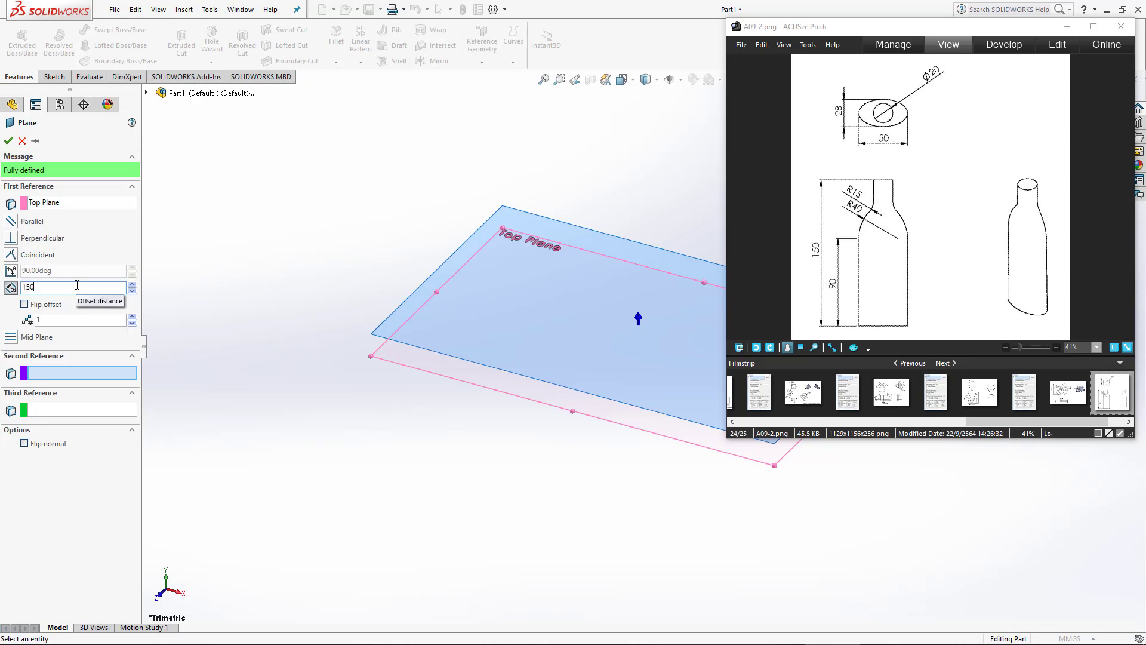
key("Return")
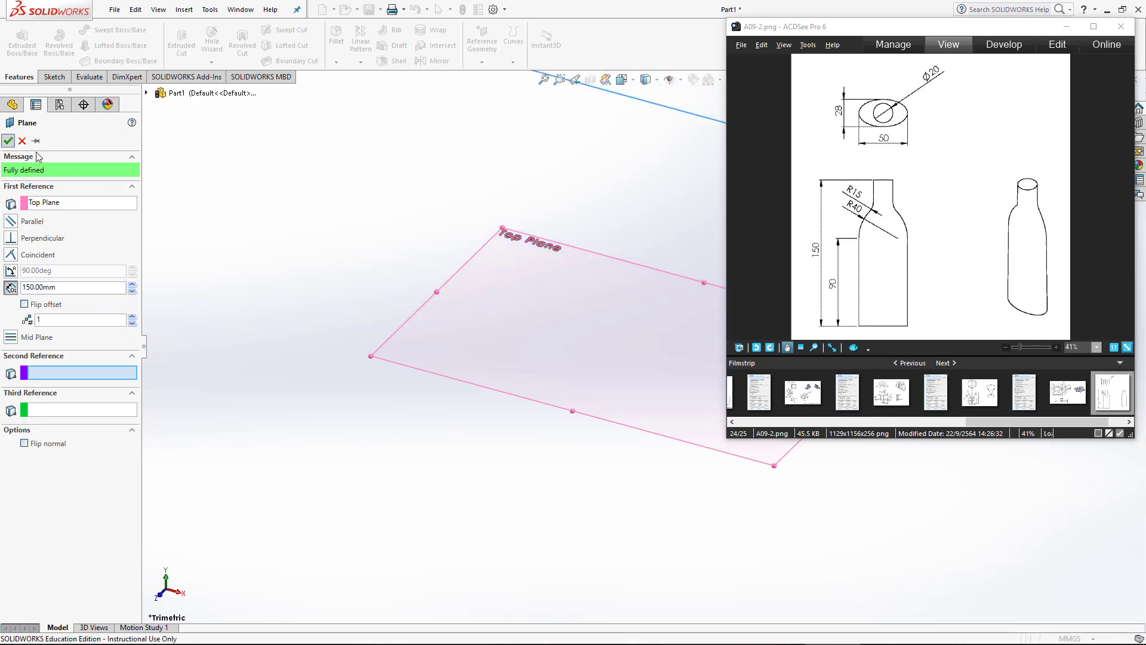
key("Return")
scroll(358, 210, "up", 2)
scroll(393, 227, "up", 1)
scroll(519, 262, "up", 2)
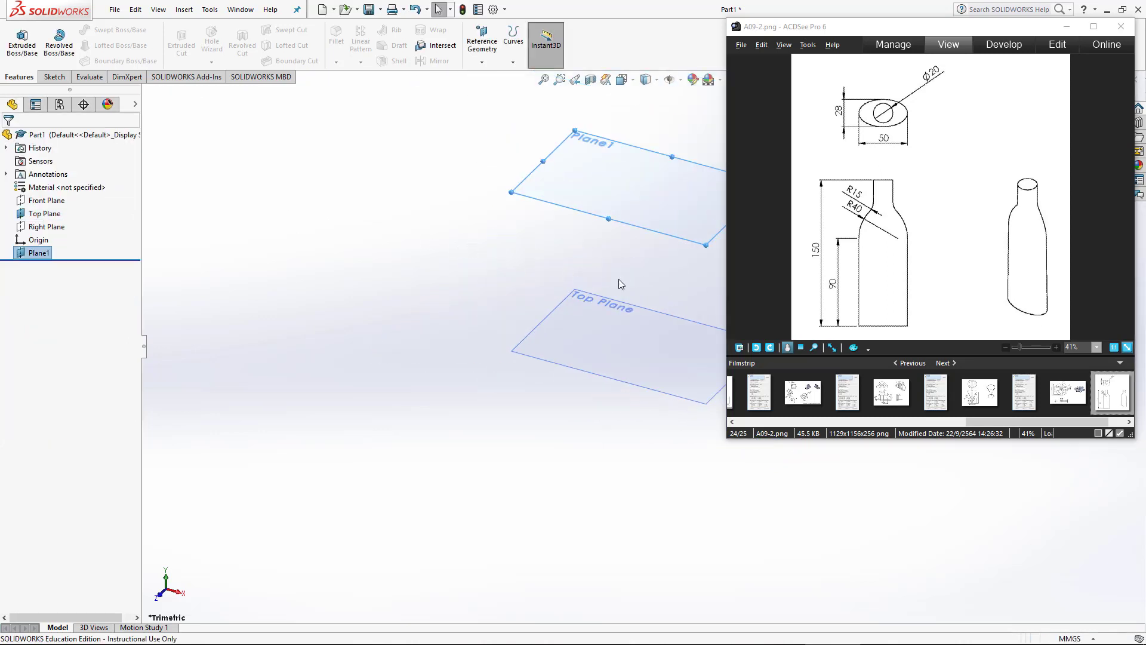
scroll(700, 299, "up", 2)
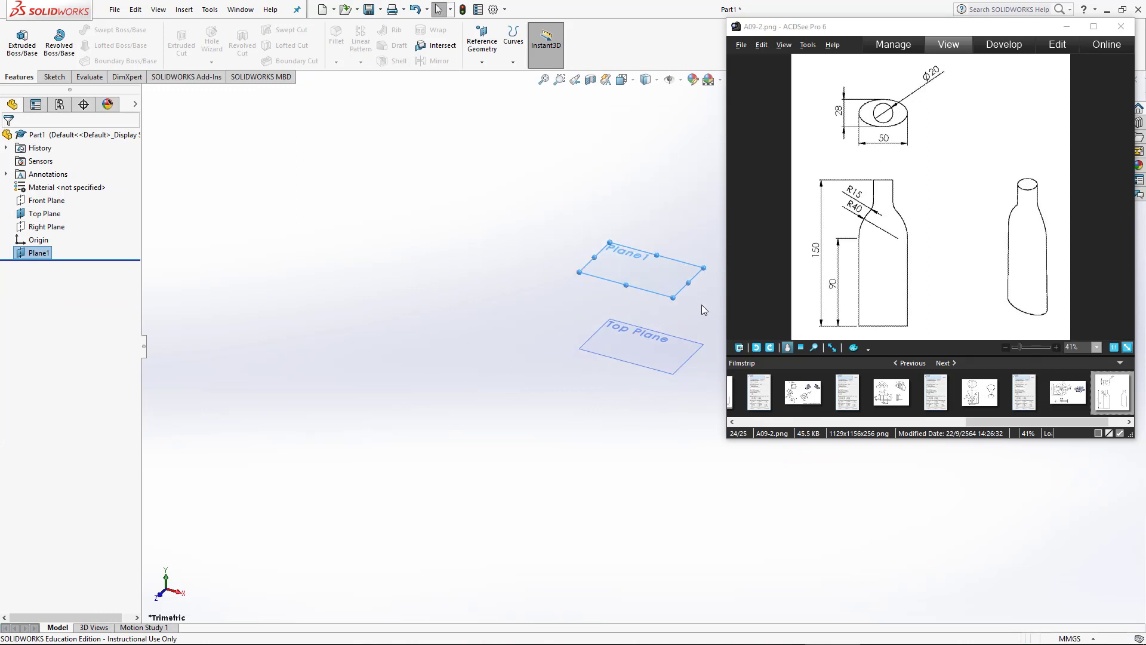
scroll(693, 320, "down", 2)
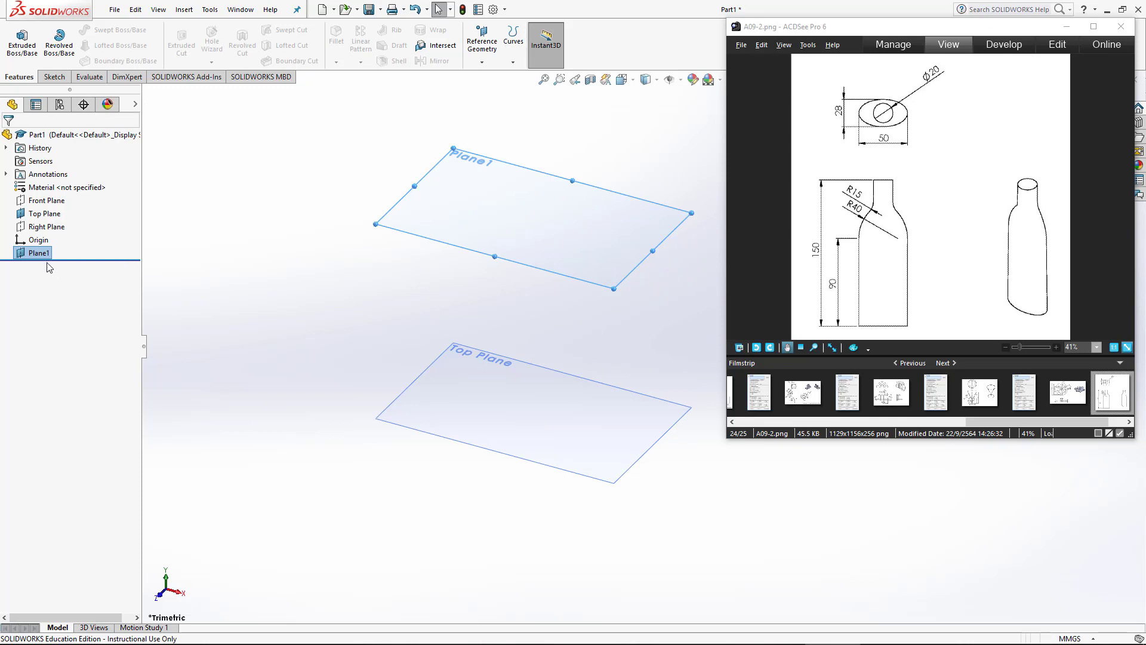
Start a sketch on Plane1 and draw a circle centred on the origin.
left_click(54, 76)
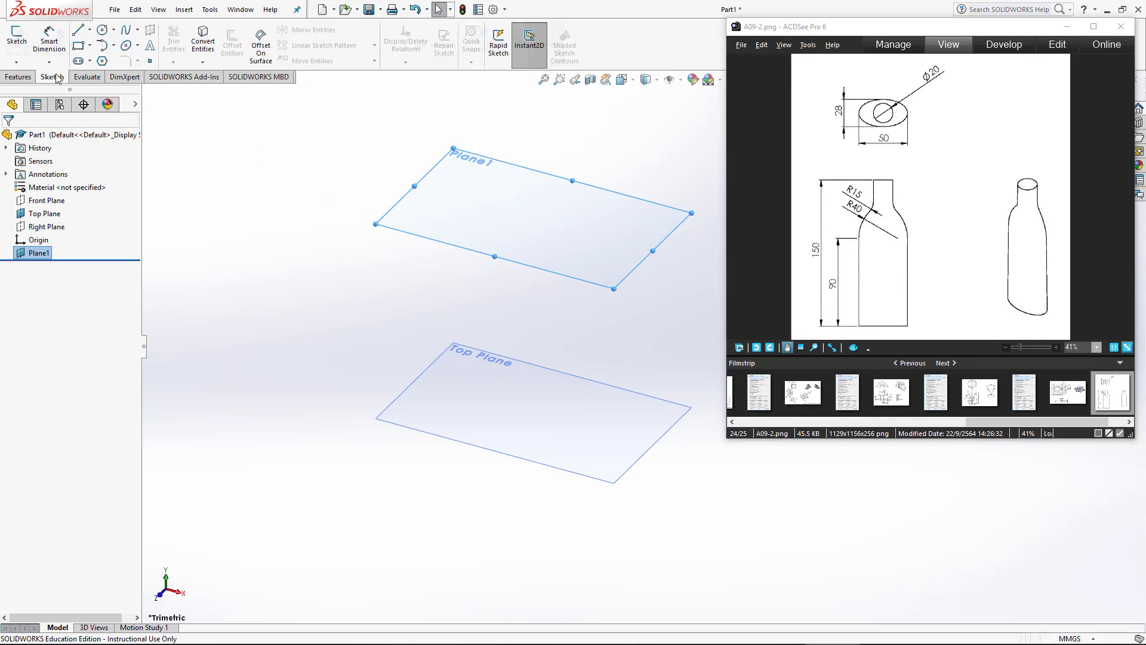
left_click(17, 36)
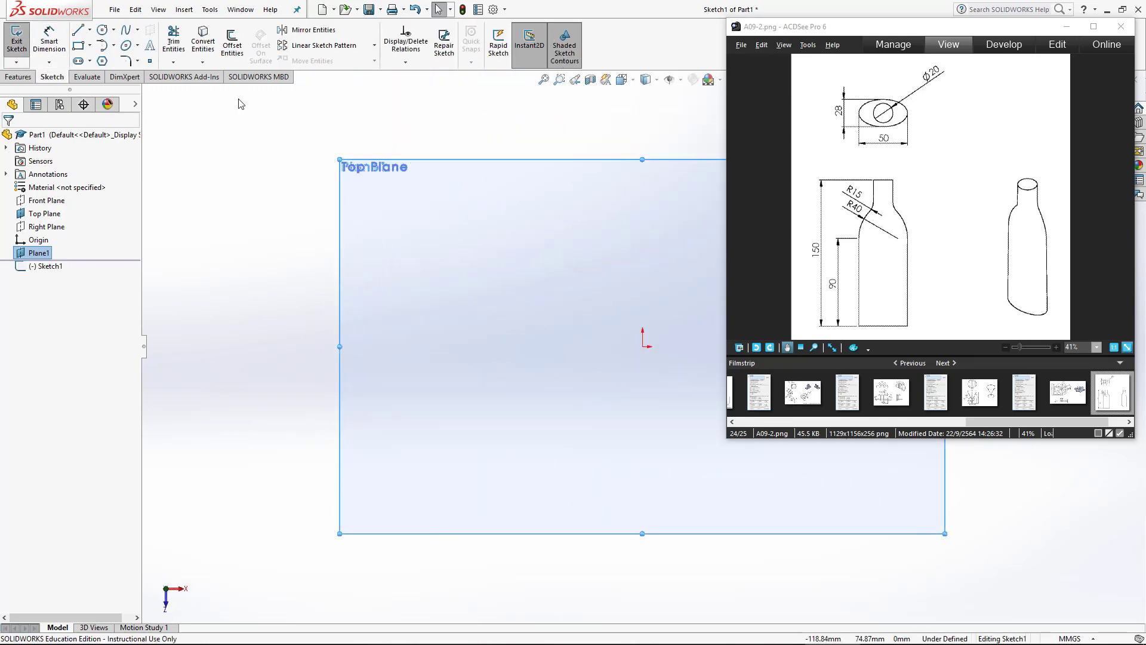
left_click(102, 30)
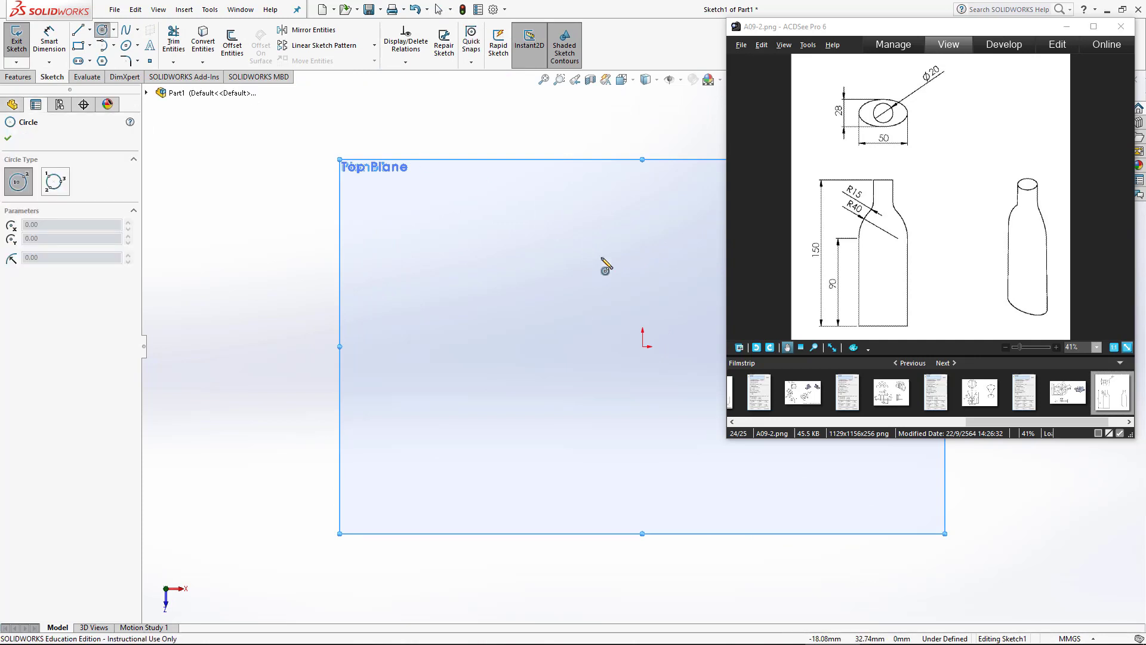
left_click(644, 347)
left_click(667, 281)
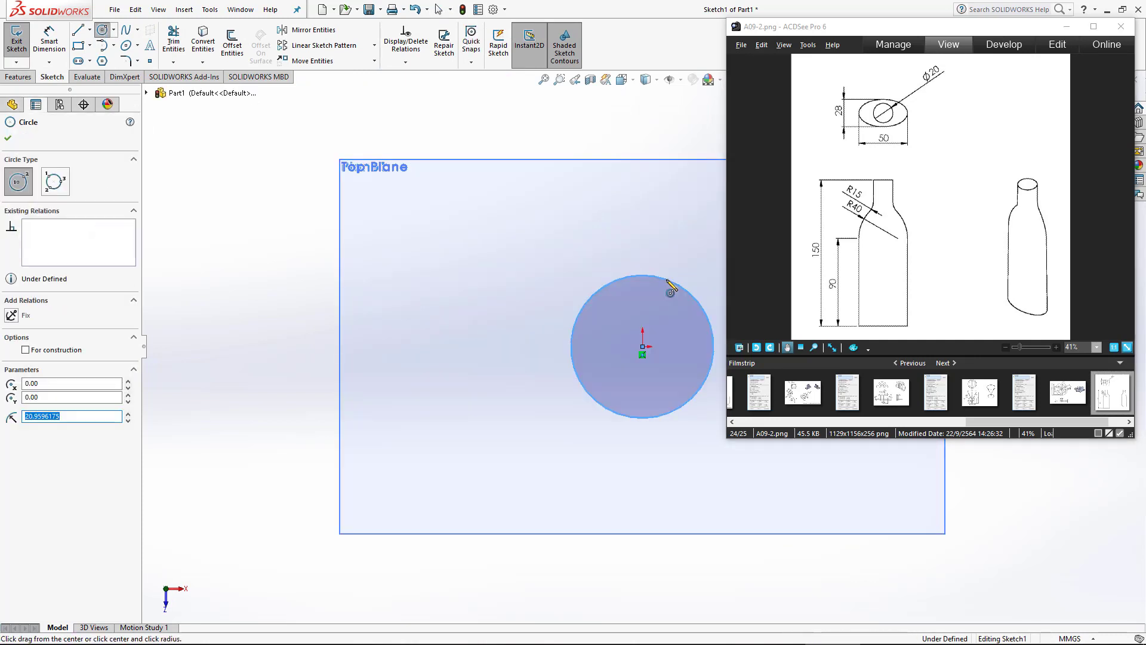
key("Escape")
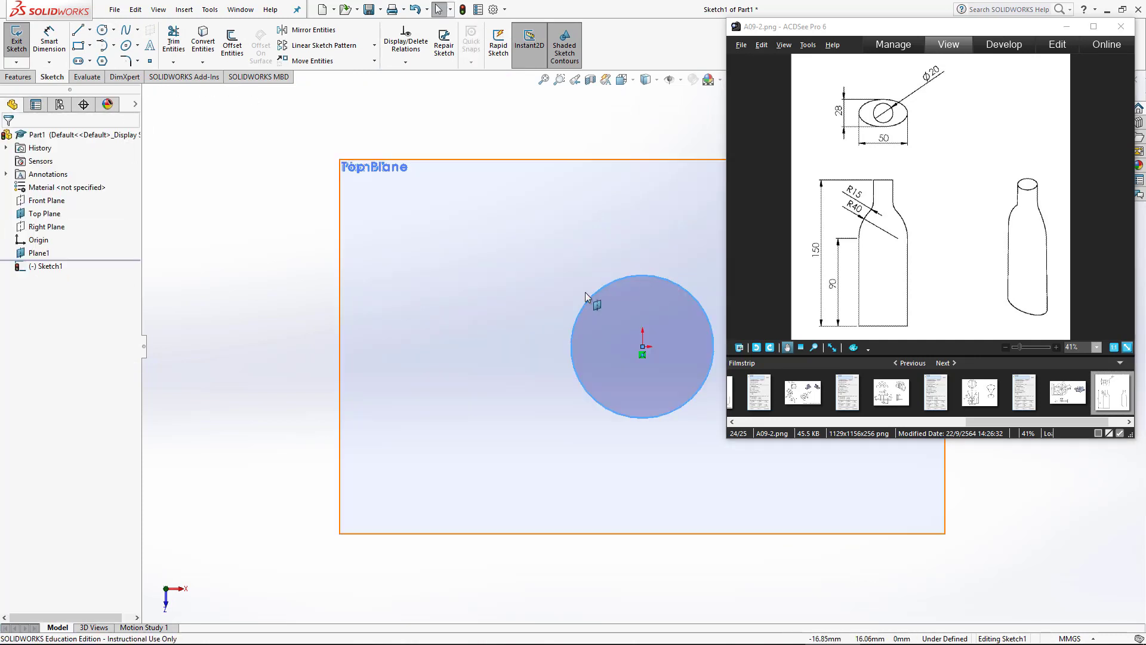
Dimension the circle's diameter to 20 mm and exit the sketch.
left_click(49, 46)
left_click(573, 334)
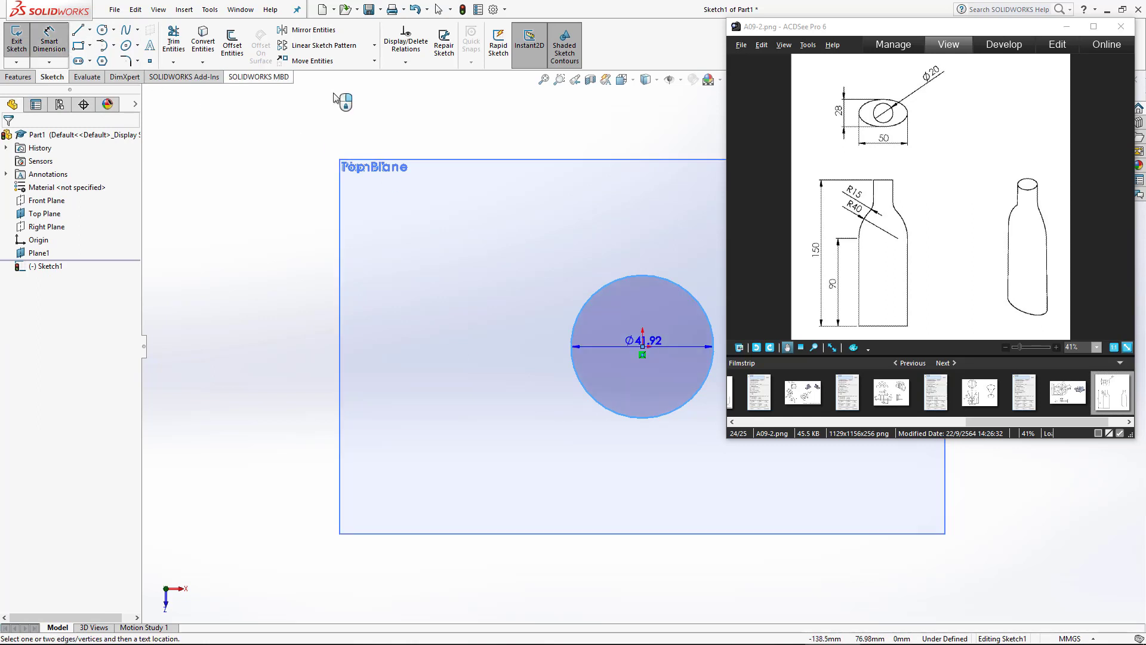
left_click(643, 129)
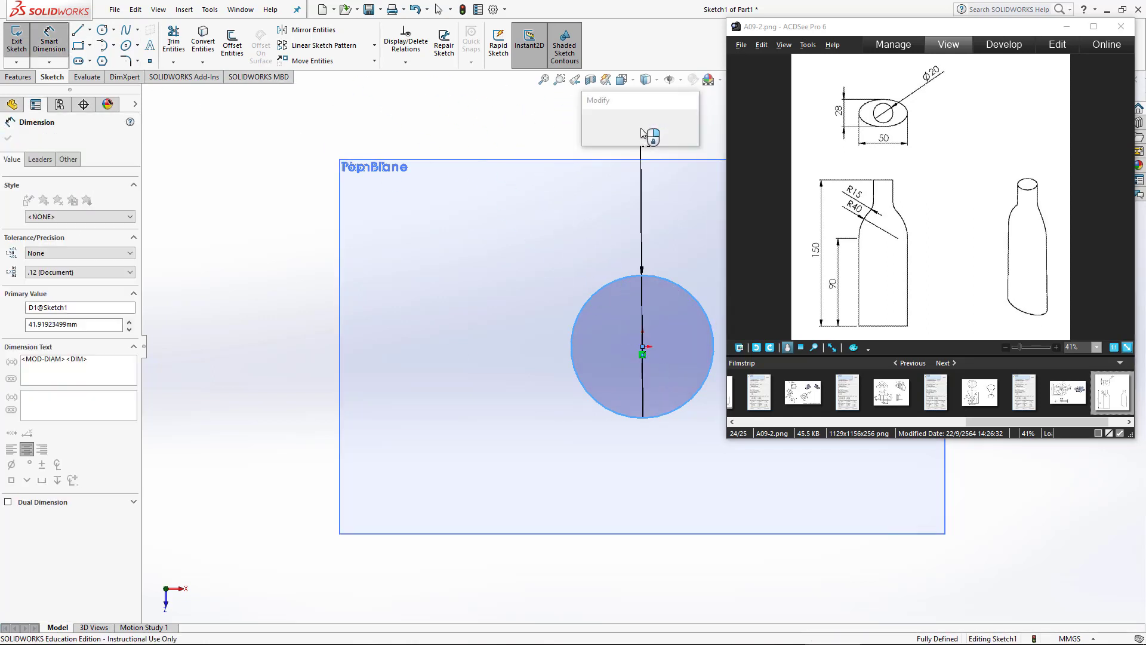
type("20")
key("Return")
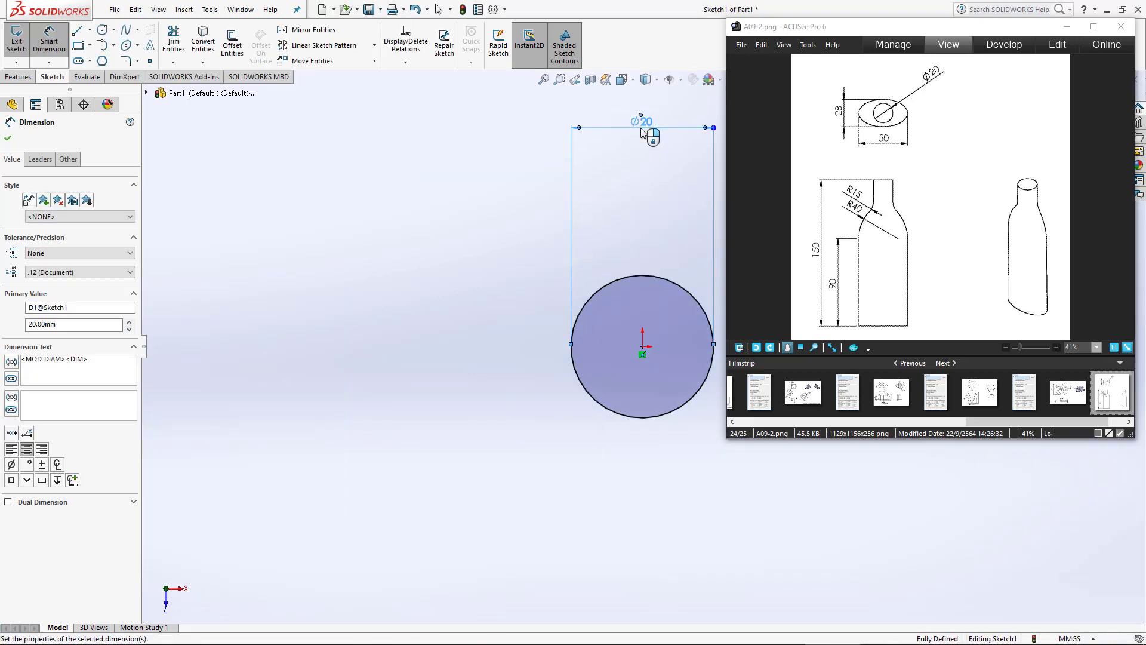
key("Escape")
left_click(17, 38)
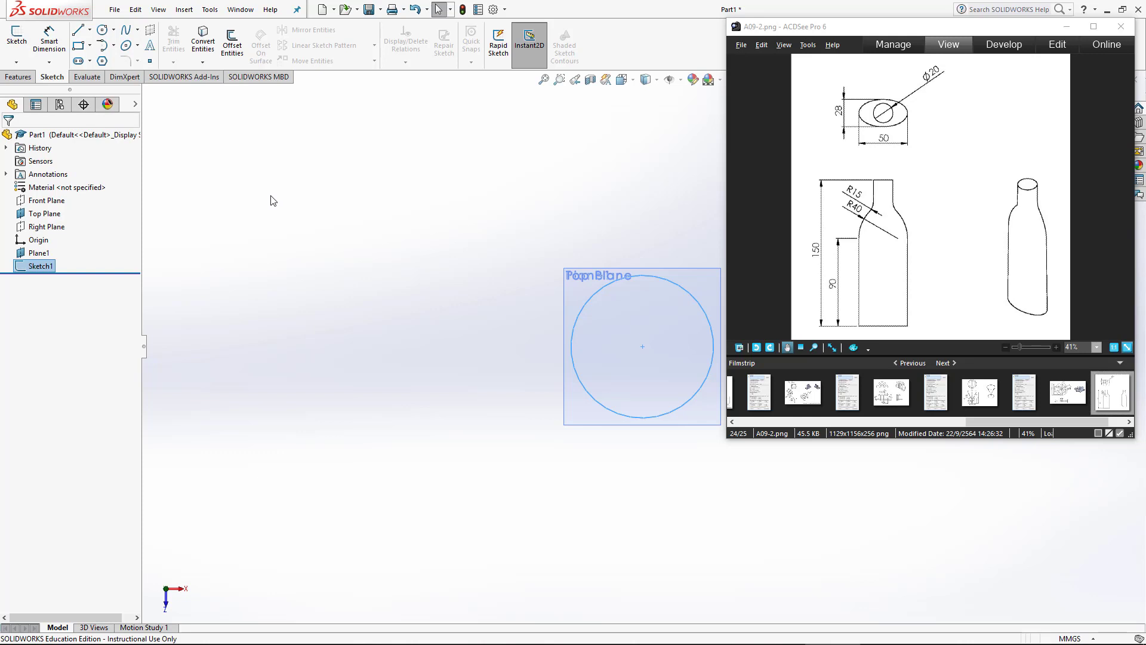
On a new Top Plane sketch, draw an origin-centred ellipse enclosing the circle.
left_click(45, 213)
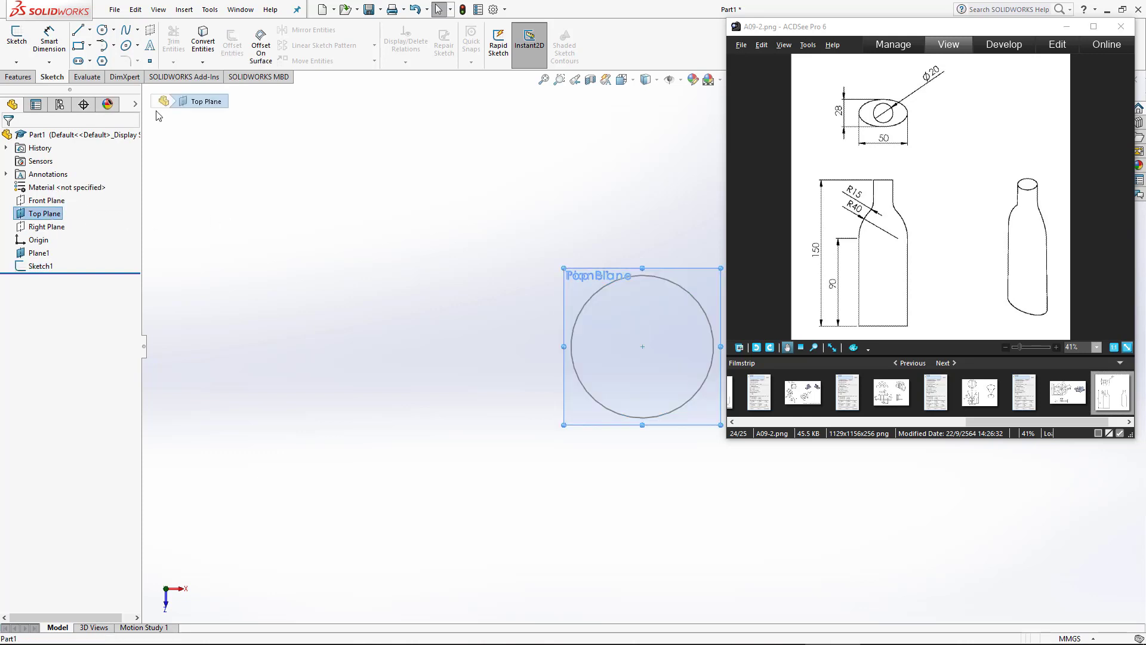
left_click(17, 39)
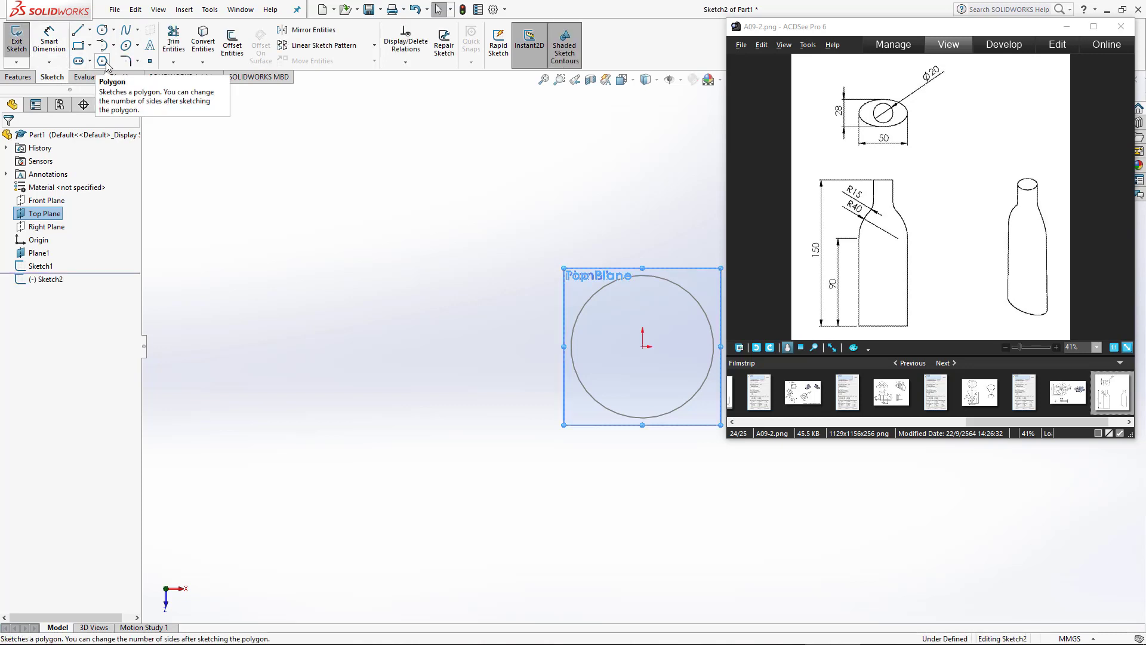
left_click(139, 46)
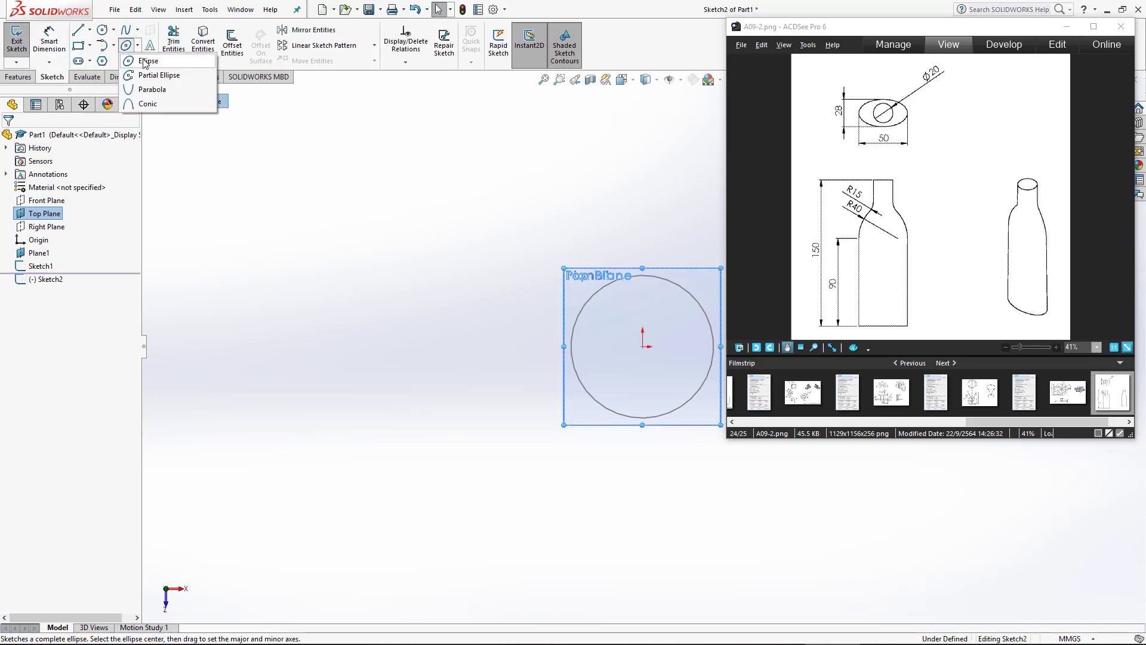
left_click(148, 60)
scroll(471, 268, "up", 2)
scroll(621, 334, "up", 2)
scroll(691, 361, "down", 3)
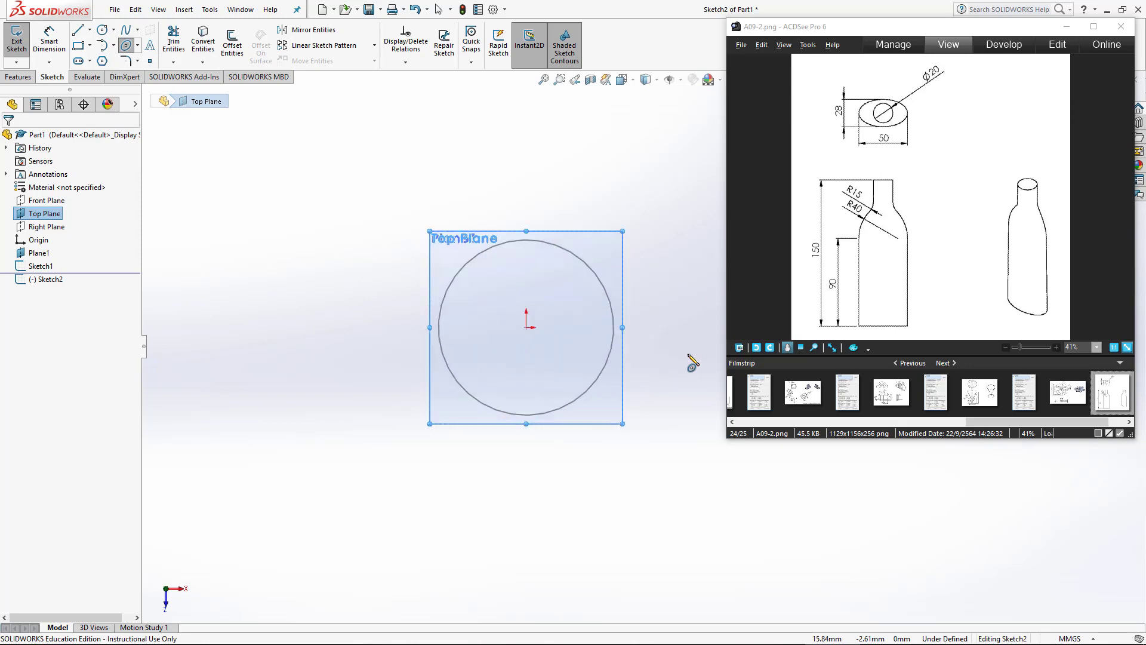
left_click(526, 327)
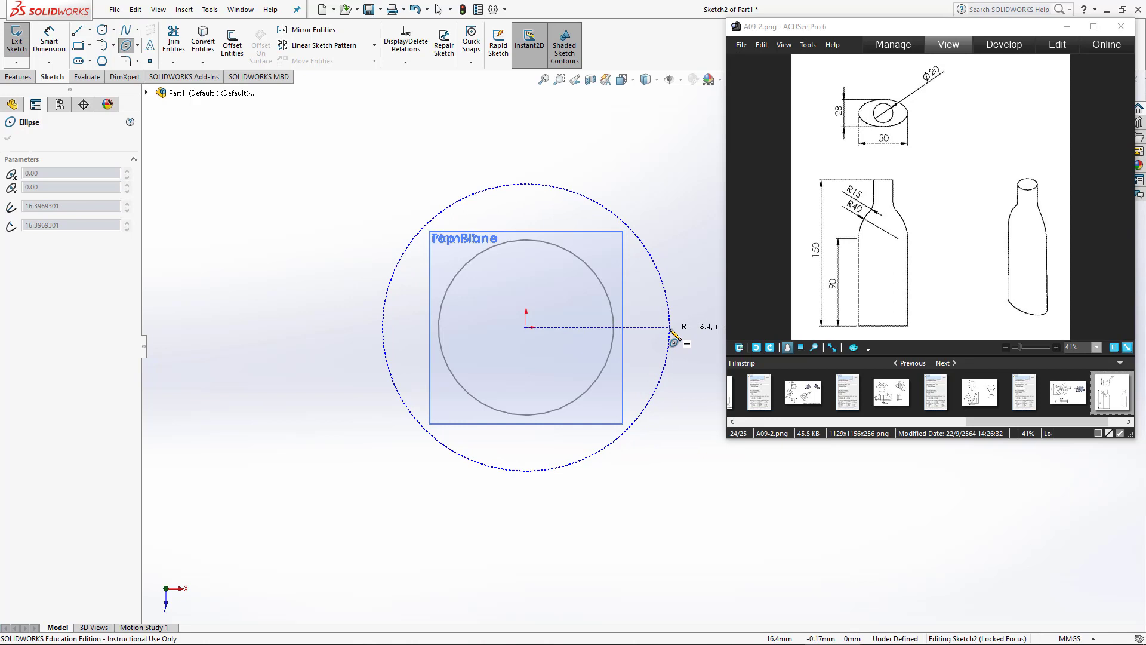
left_click(670, 328)
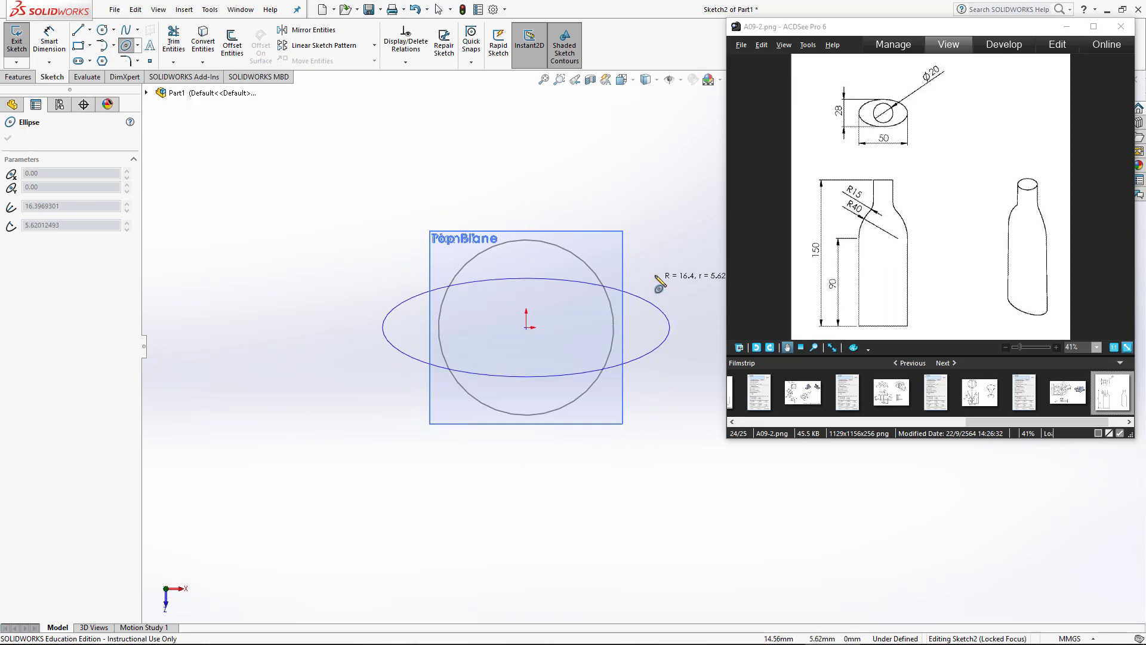
left_click(663, 223)
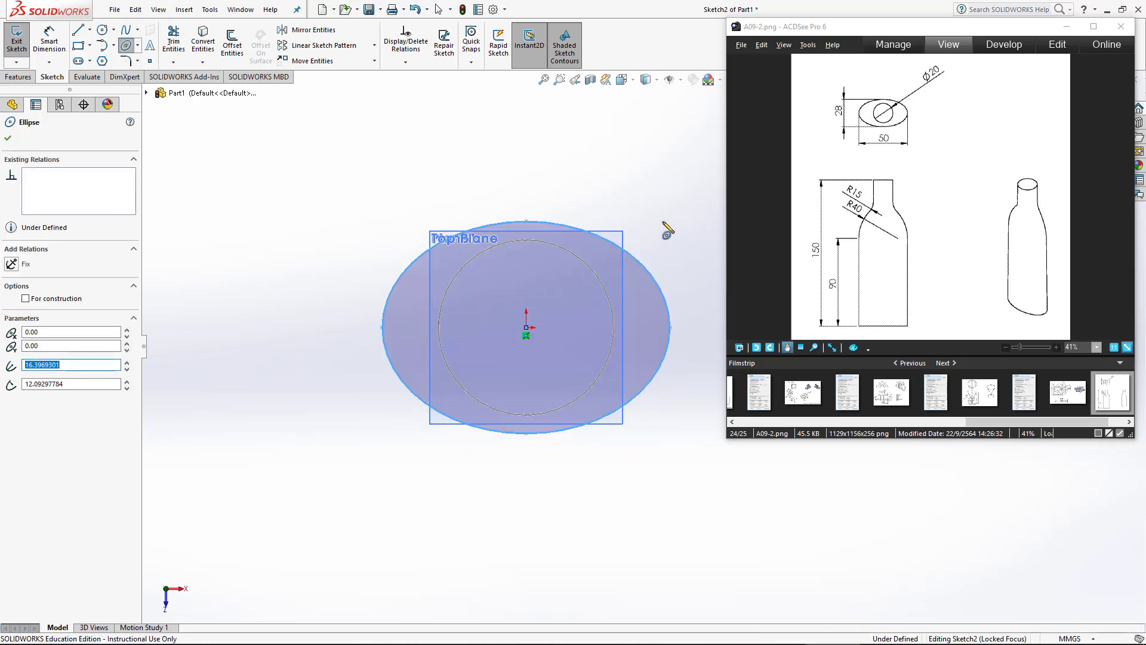
key("Escape")
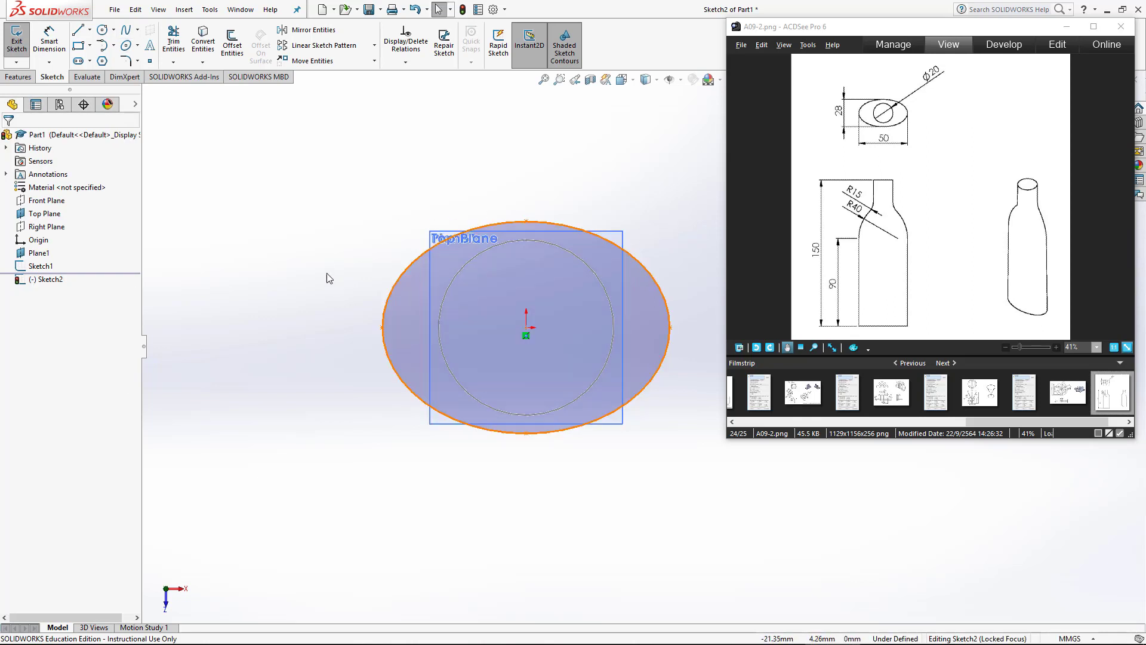
Make the ellipse's left and right quadrant points horizontal.
left_click(375, 273)
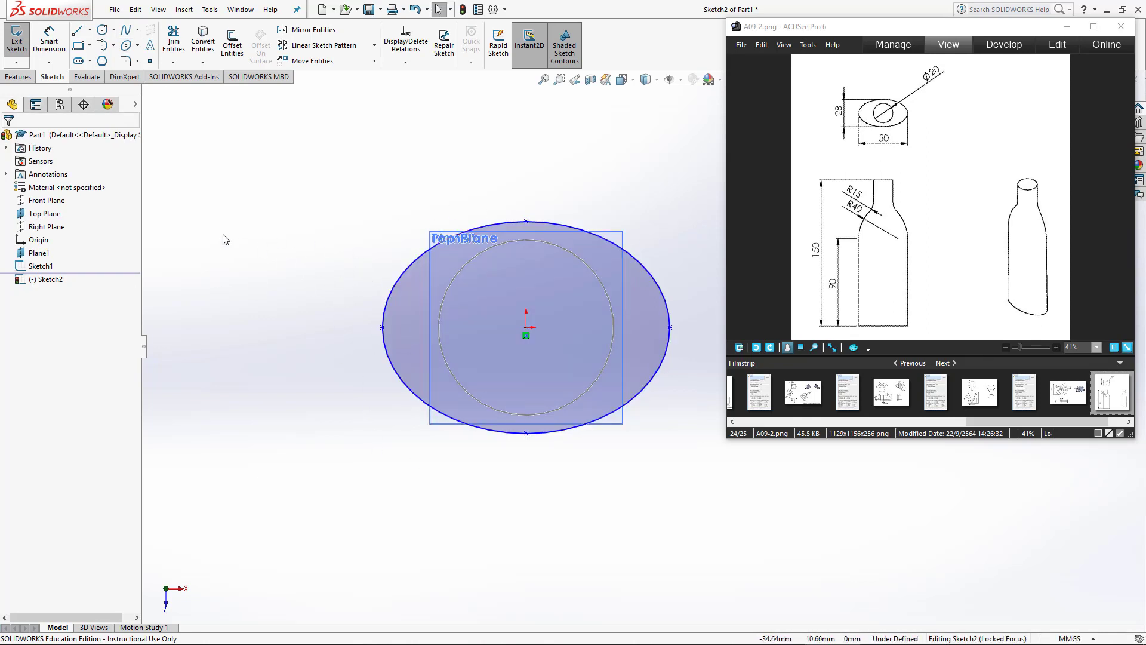
left_click(382, 328)
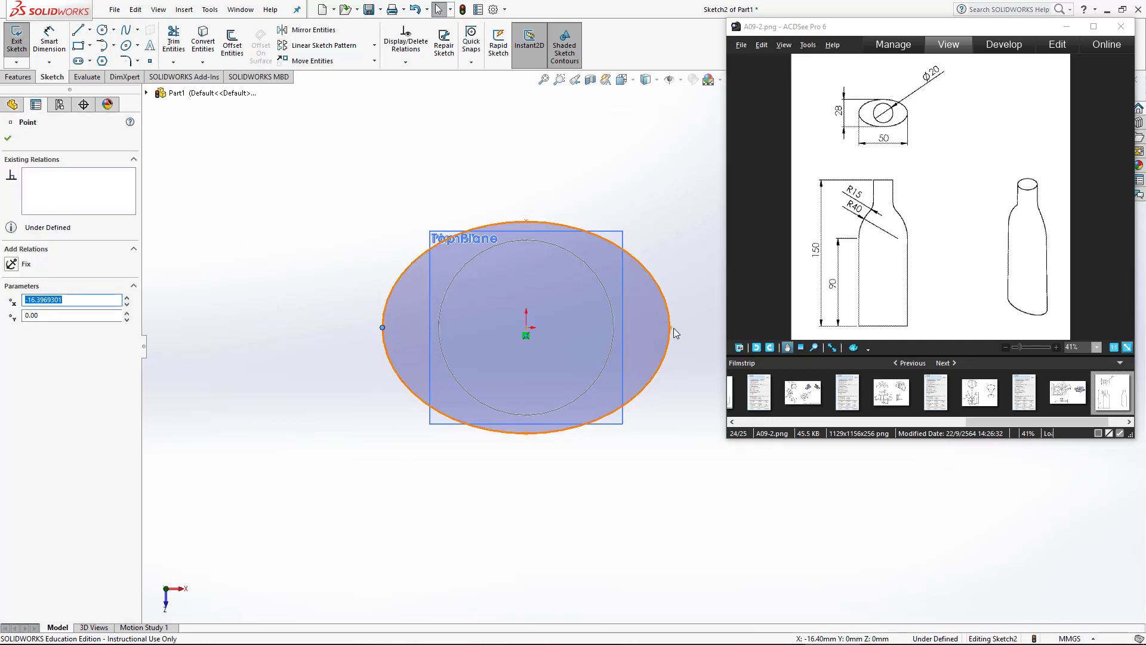
left_click(670, 327, "ctrl")
left_click(37, 332)
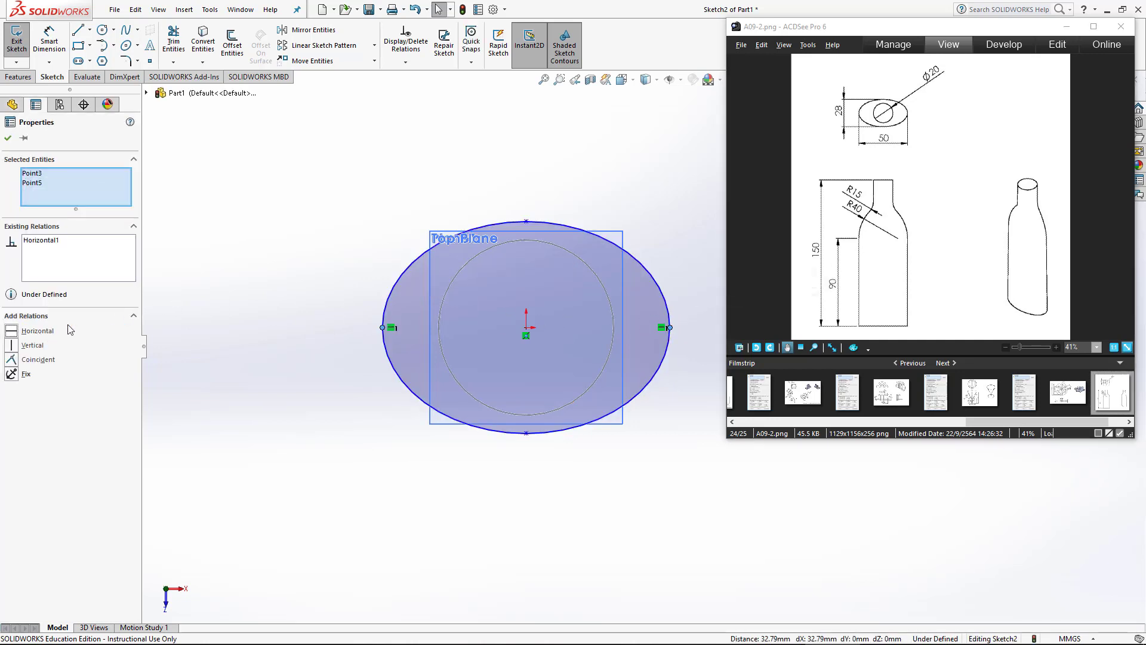
left_click(8, 138)
Dimension the ellipse width to 50 mm.
left_click(48, 42)
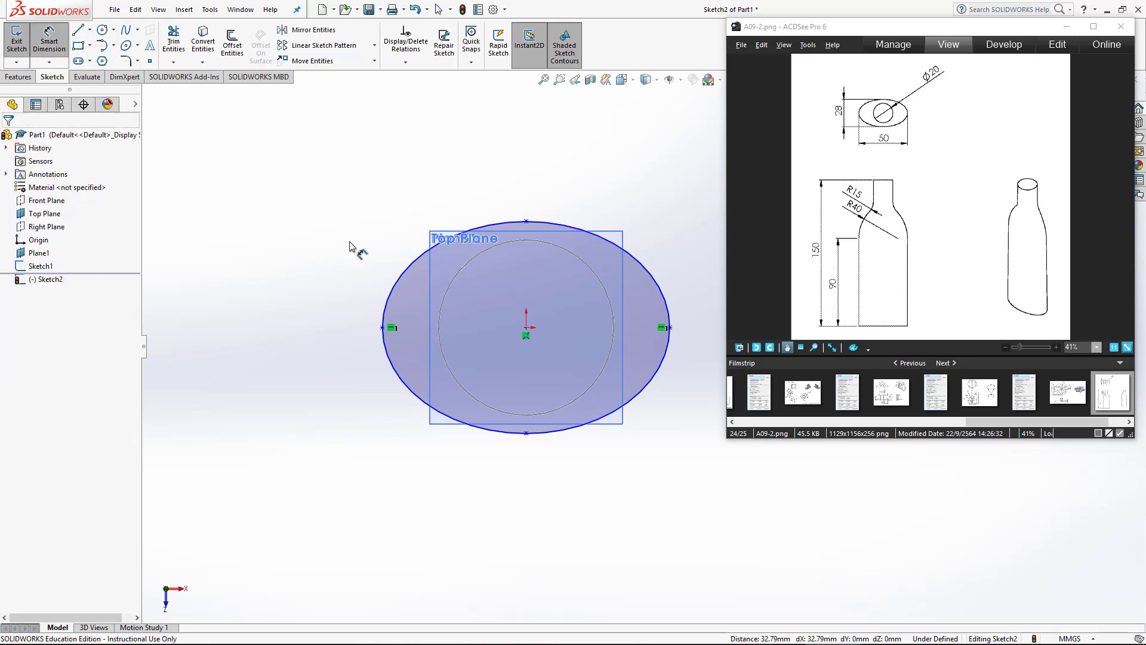
left_click(384, 327)
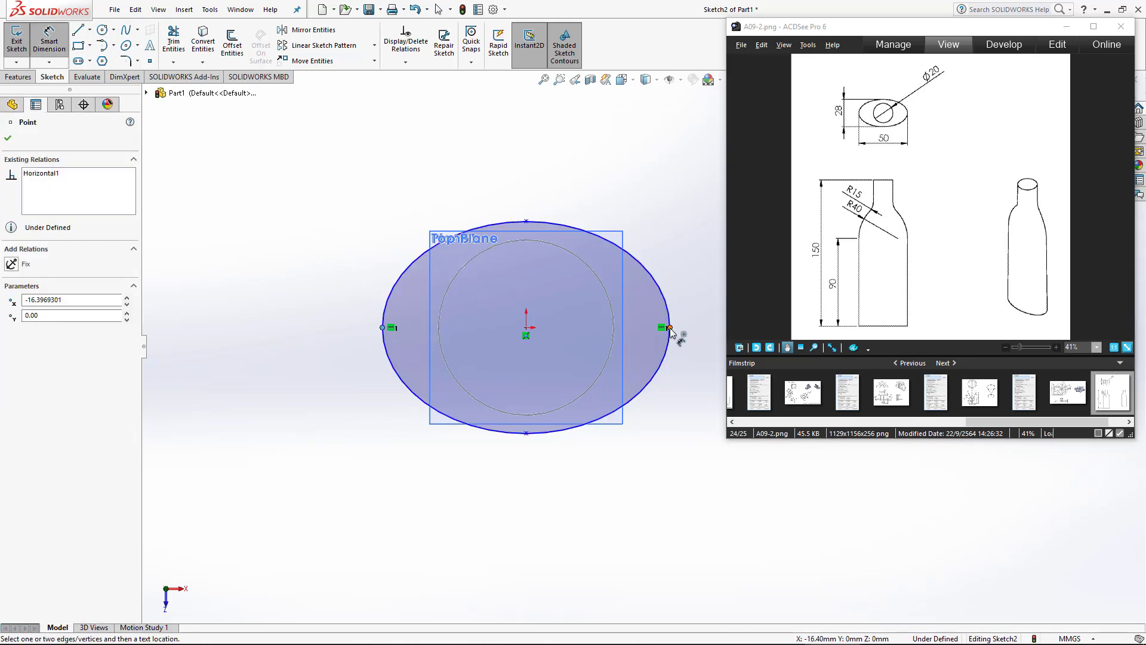
left_click(669, 327)
left_click(529, 490)
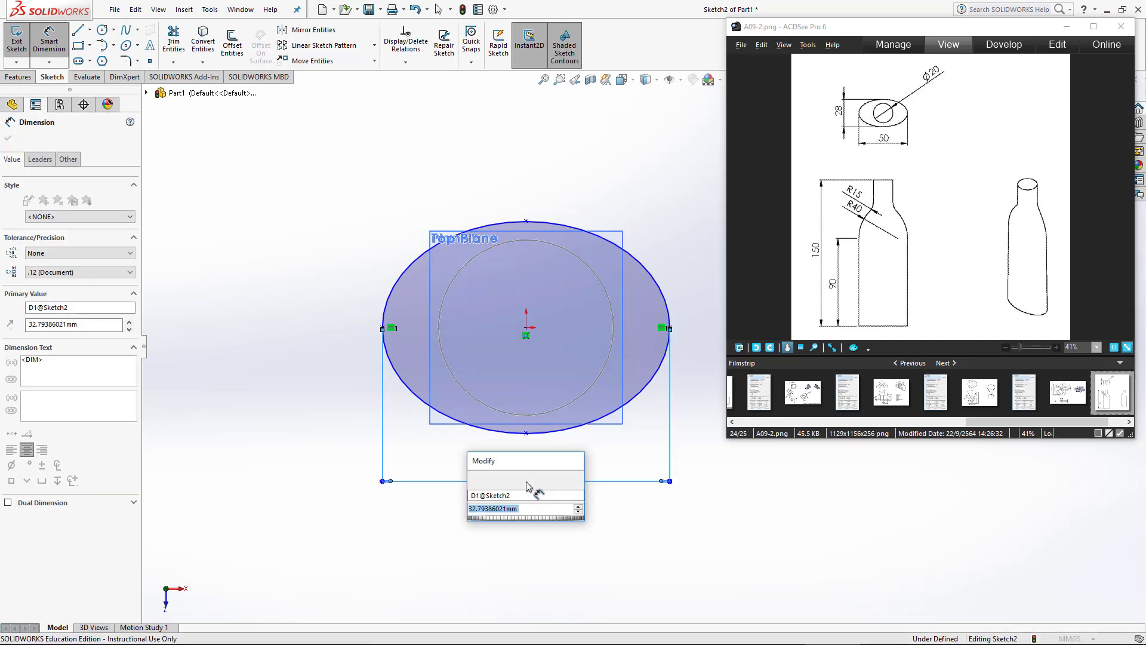
type("50")
key("Return")
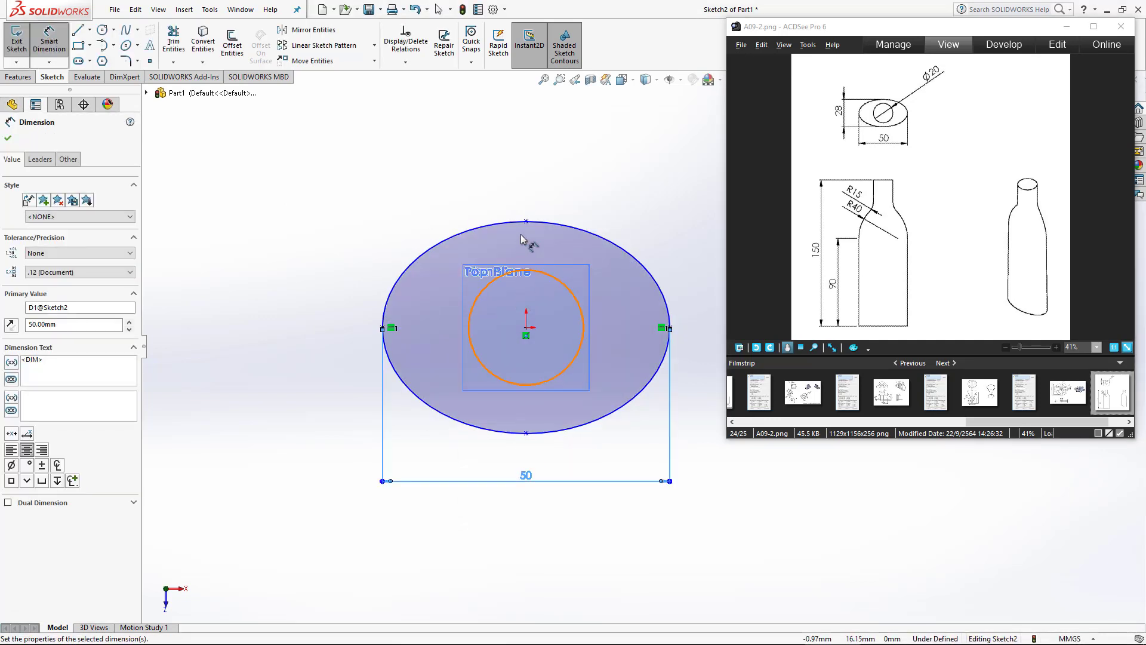
Dimension the ellipse height to 28 mm and exit the sketch.
left_click(526, 222)
left_click(526, 433)
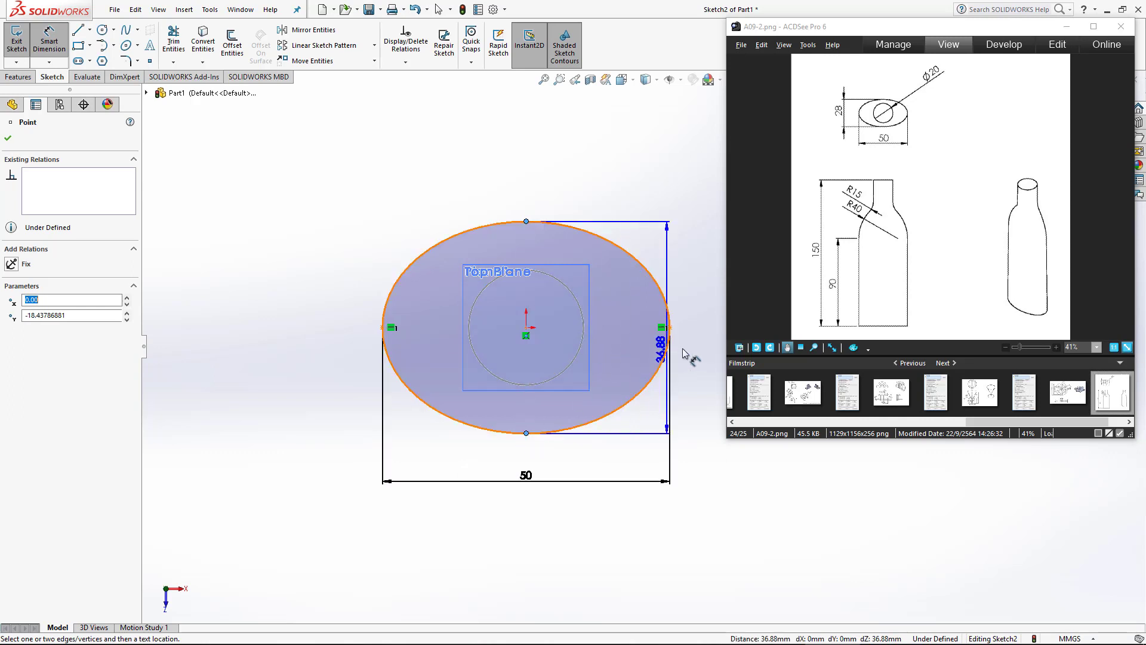
left_click(706, 332)
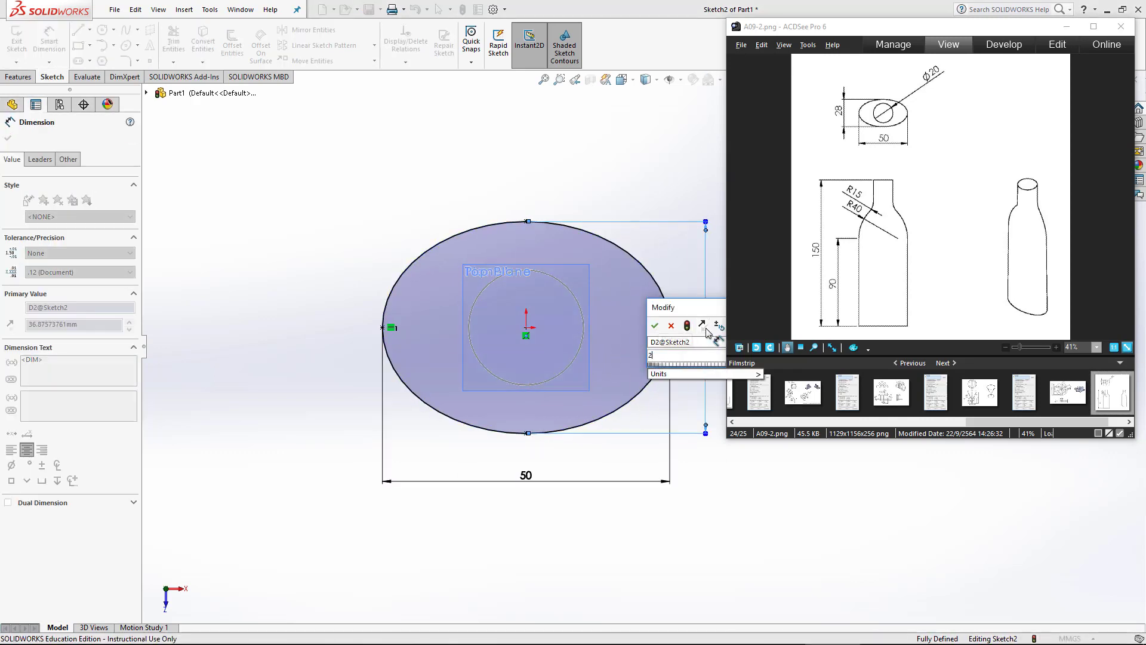
type("28")
key("Return")
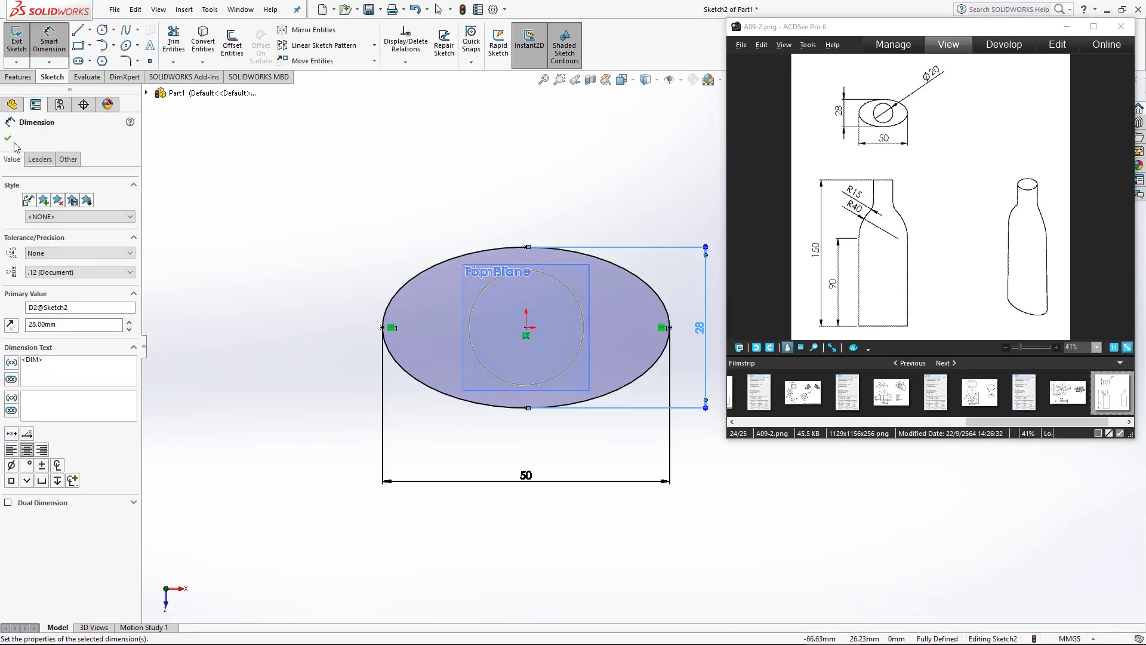
left_click(8, 138)
left_click(17, 42)
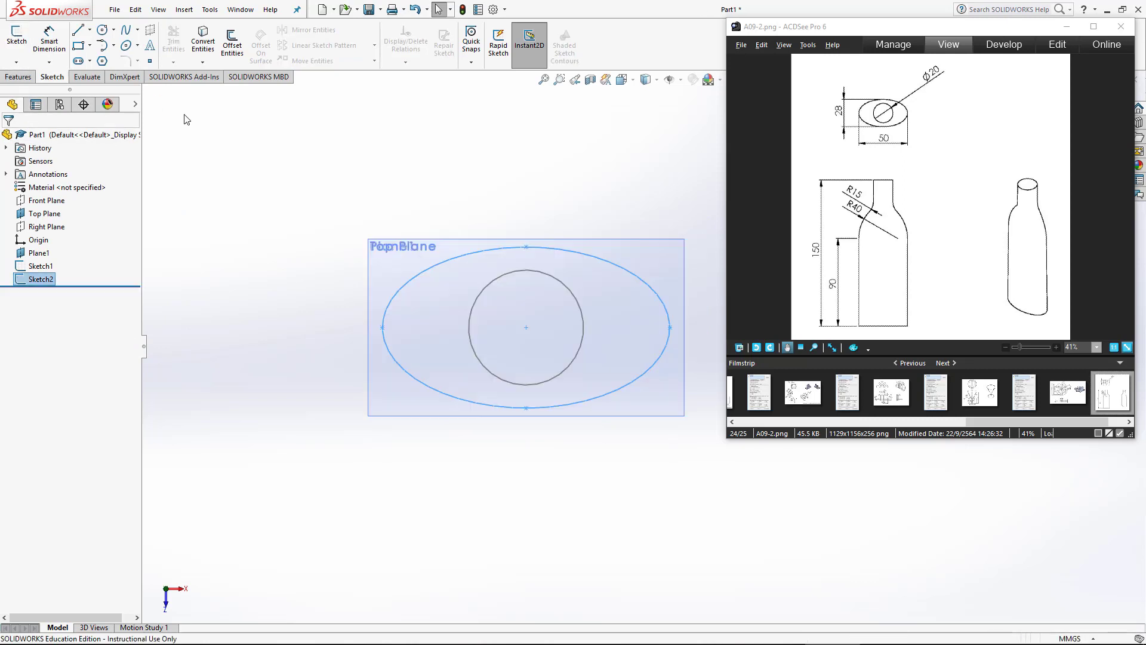
Switch to isometric view and hide Top Plane and Plane1.
left_click(633, 82)
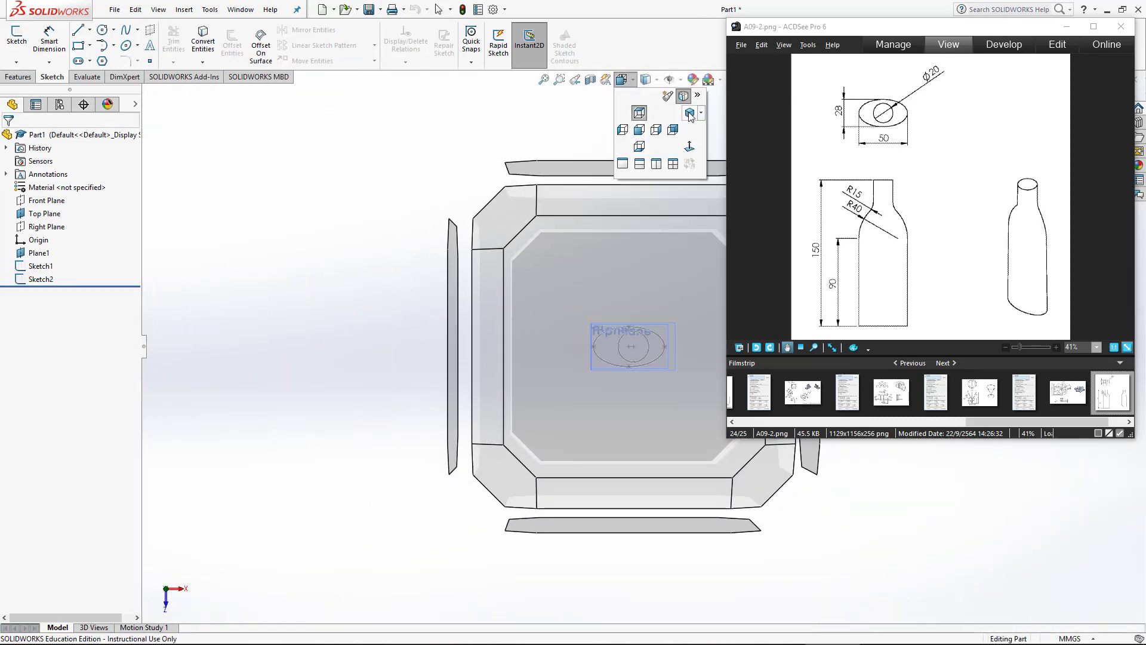
left_click(691, 114)
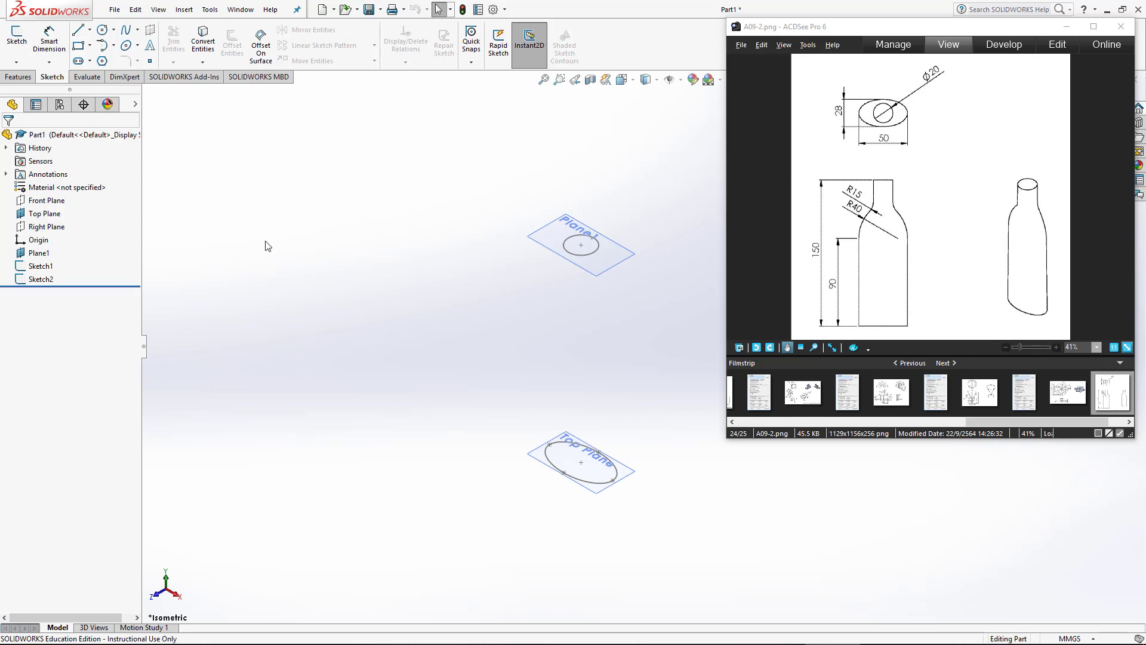
left_click(40, 215)
left_click(39, 254, "ctrl")
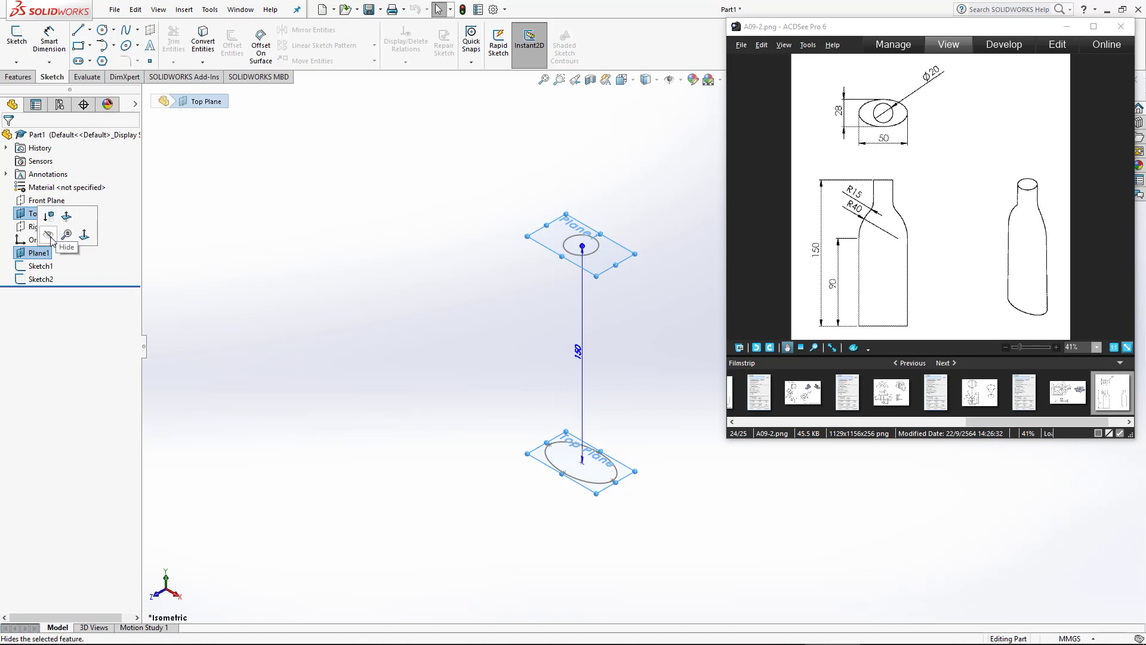
left_click(49, 236)
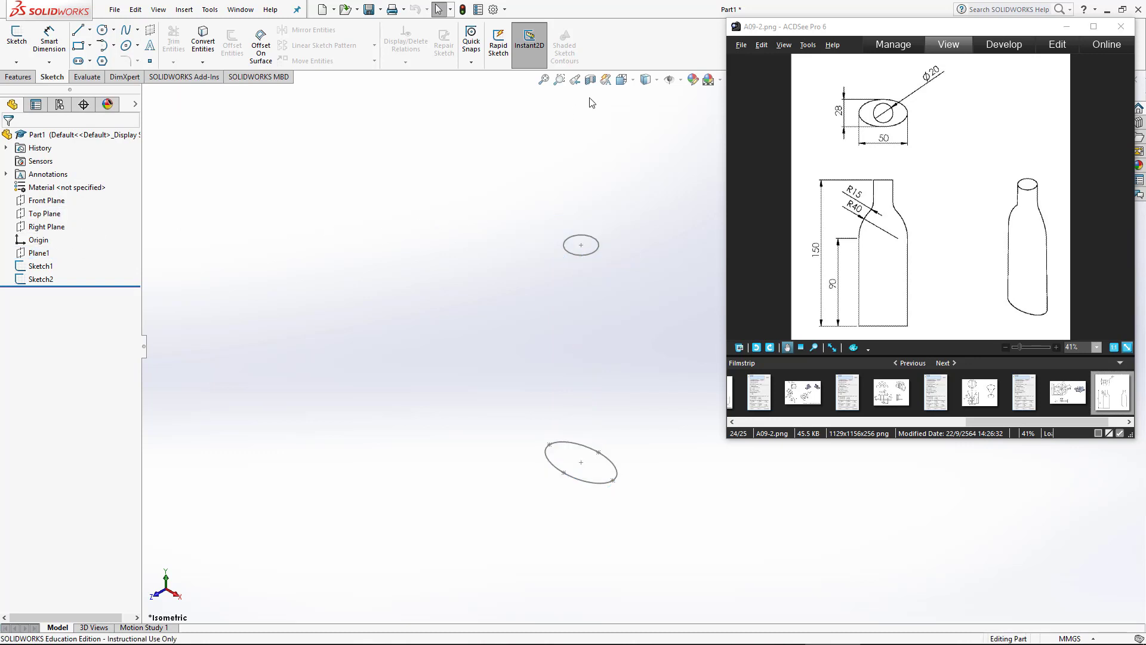
Switch to Front view and select the Front Plane.
left_click(622, 80)
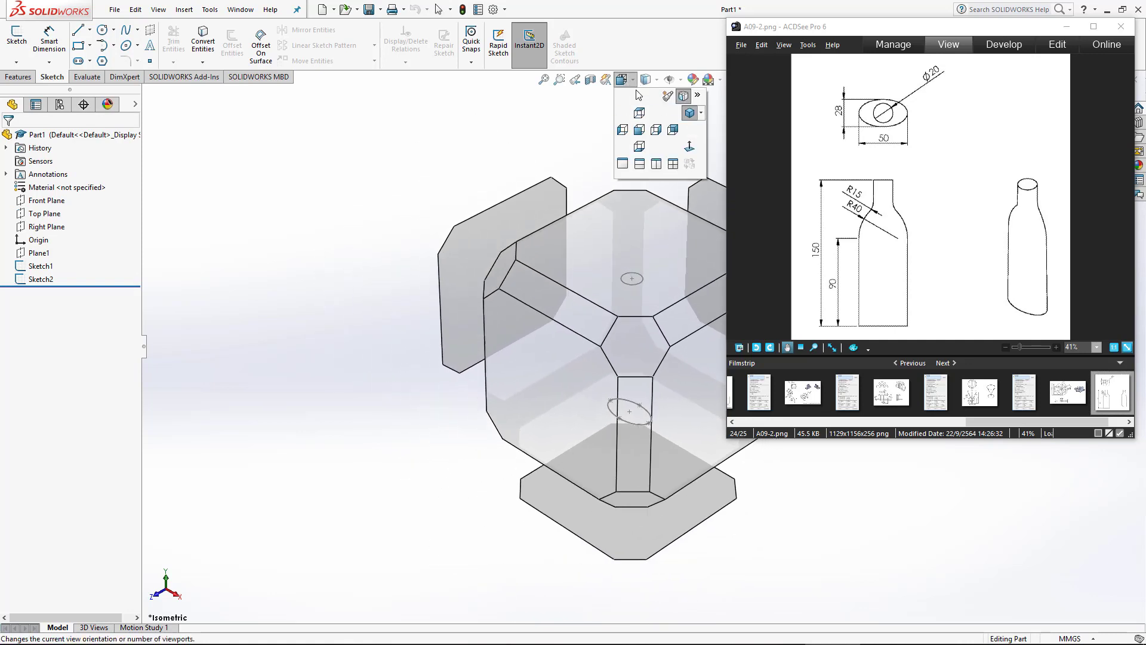
left_click(639, 128)
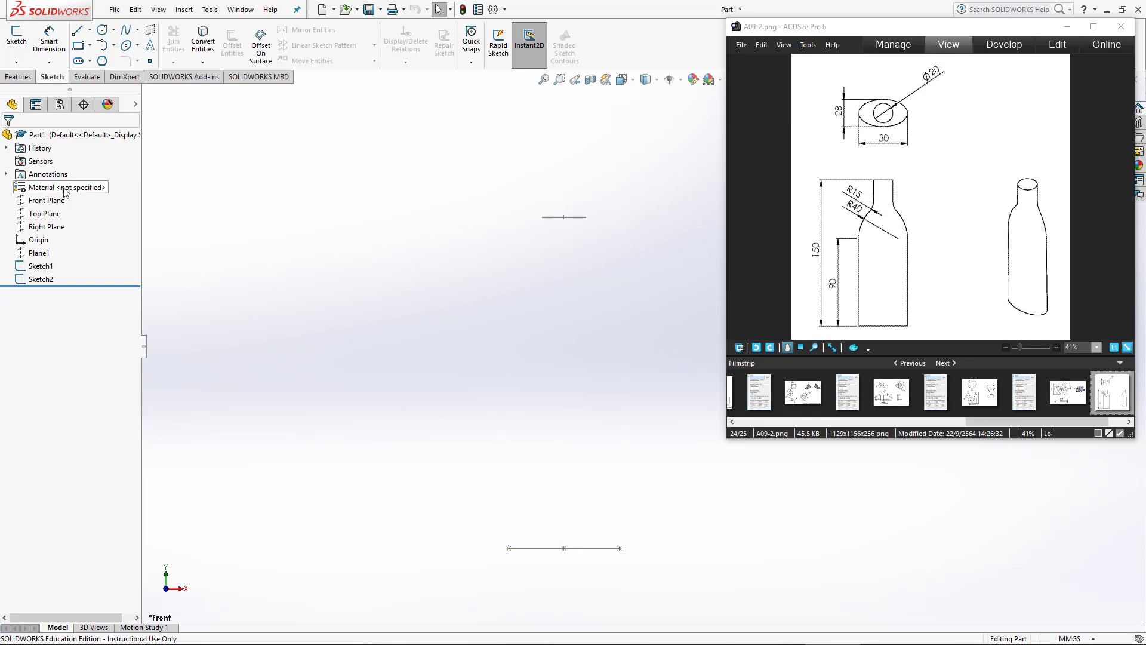
left_click(57, 201)
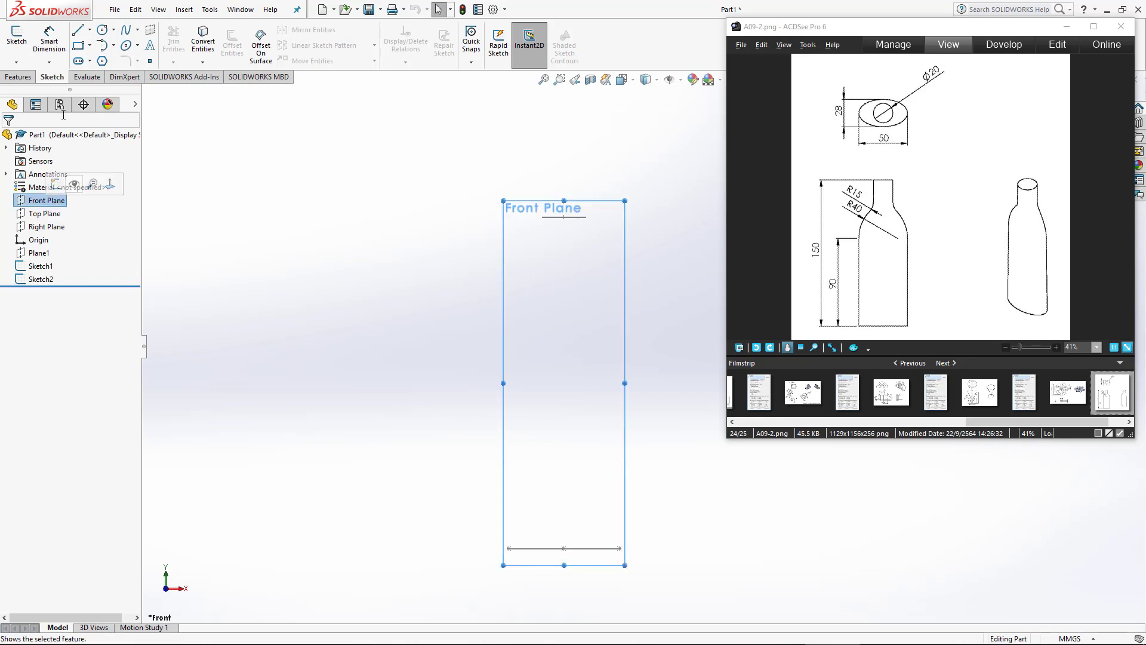
Start a Front Plane sketch with a vertical line from the ellipse's left end.
left_click(19, 36)
left_click(78, 30)
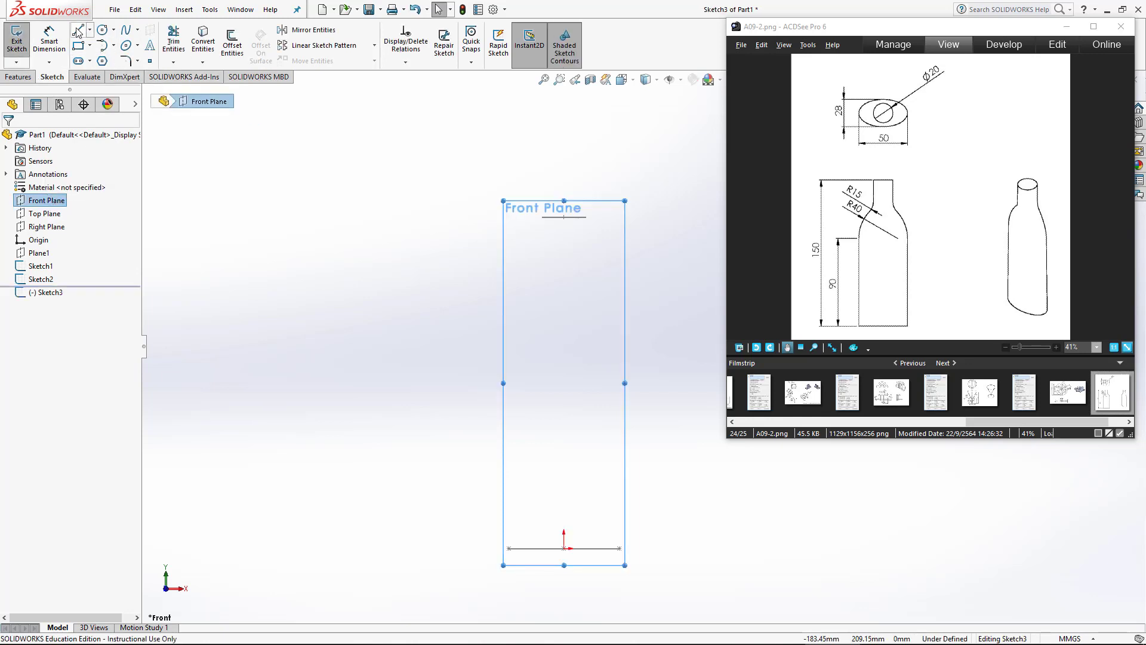
left_click(509, 548)
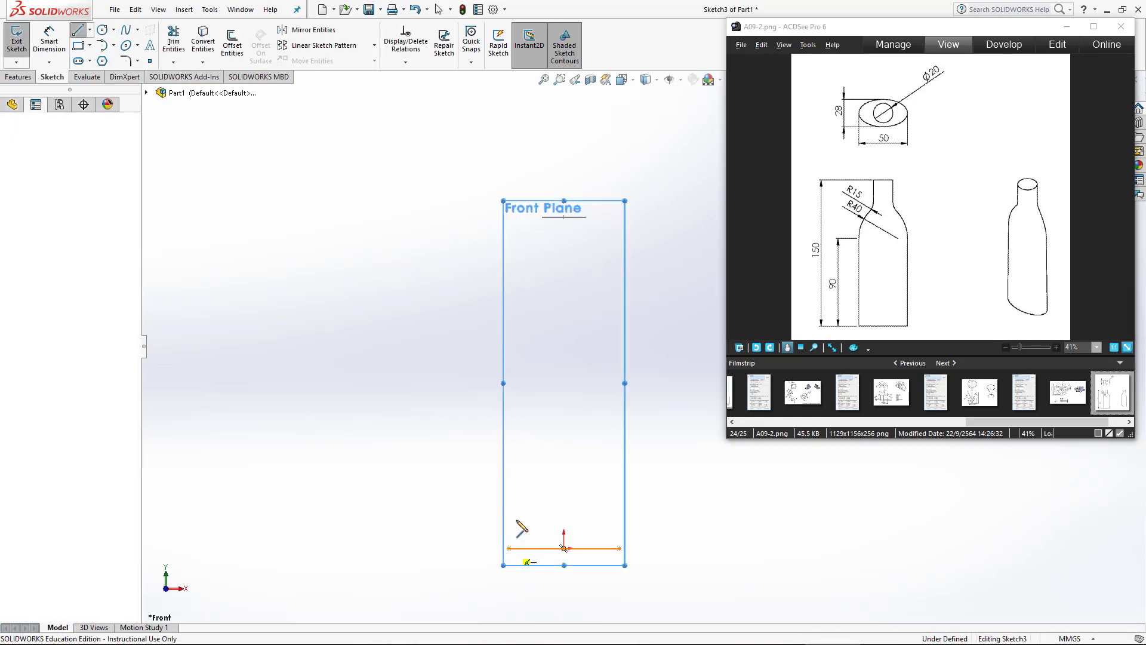
left_click(509, 302)
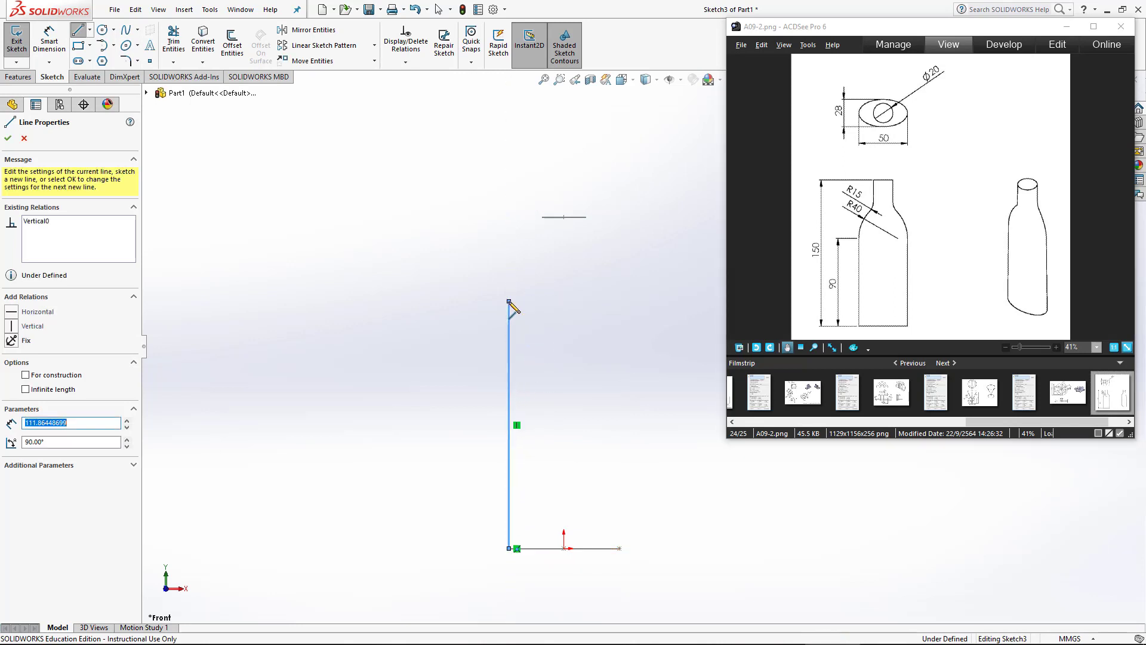
key("Escape")
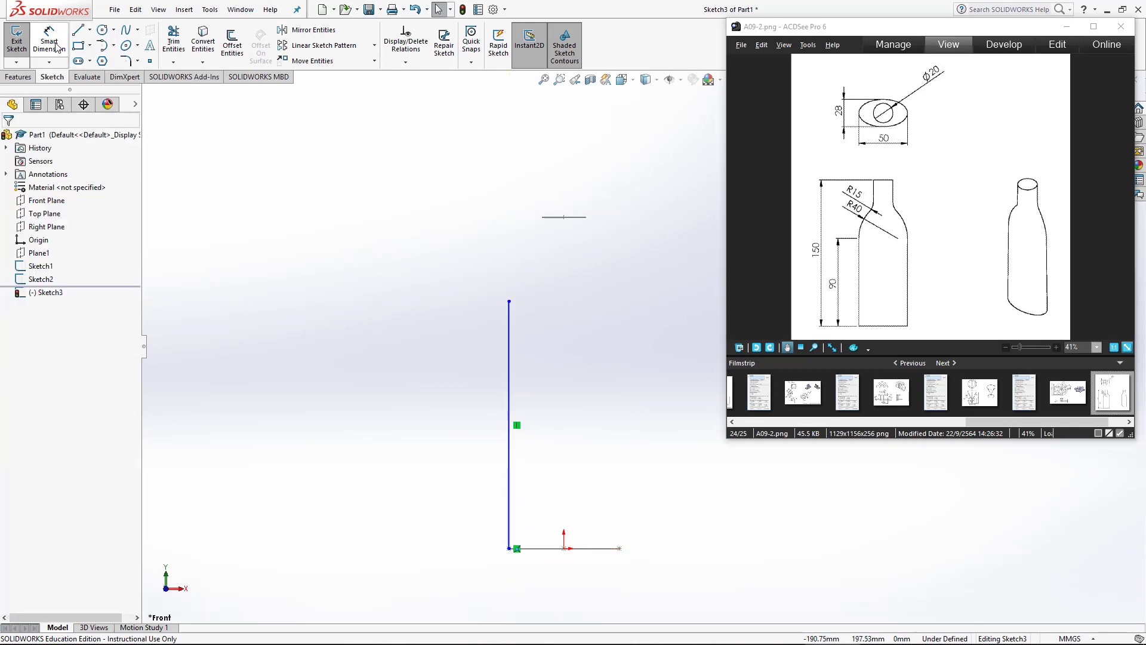
Dimension the vertical line 25 mm from the origin and 90 mm long.
left_click(49, 39)
left_click(509, 480)
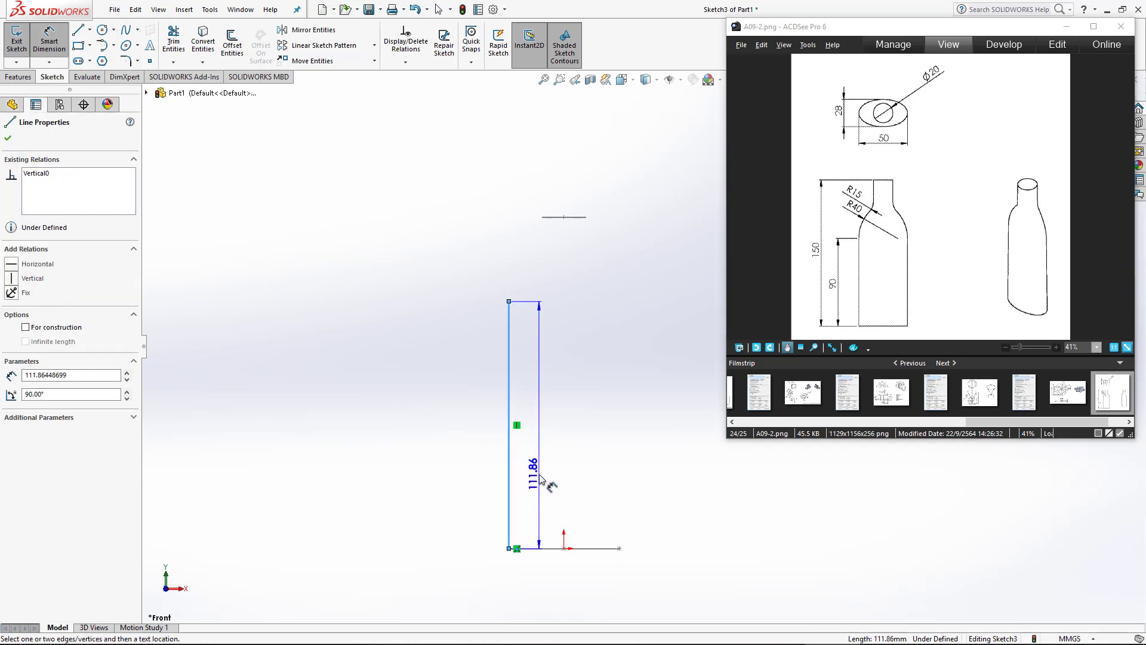
left_click(564, 547)
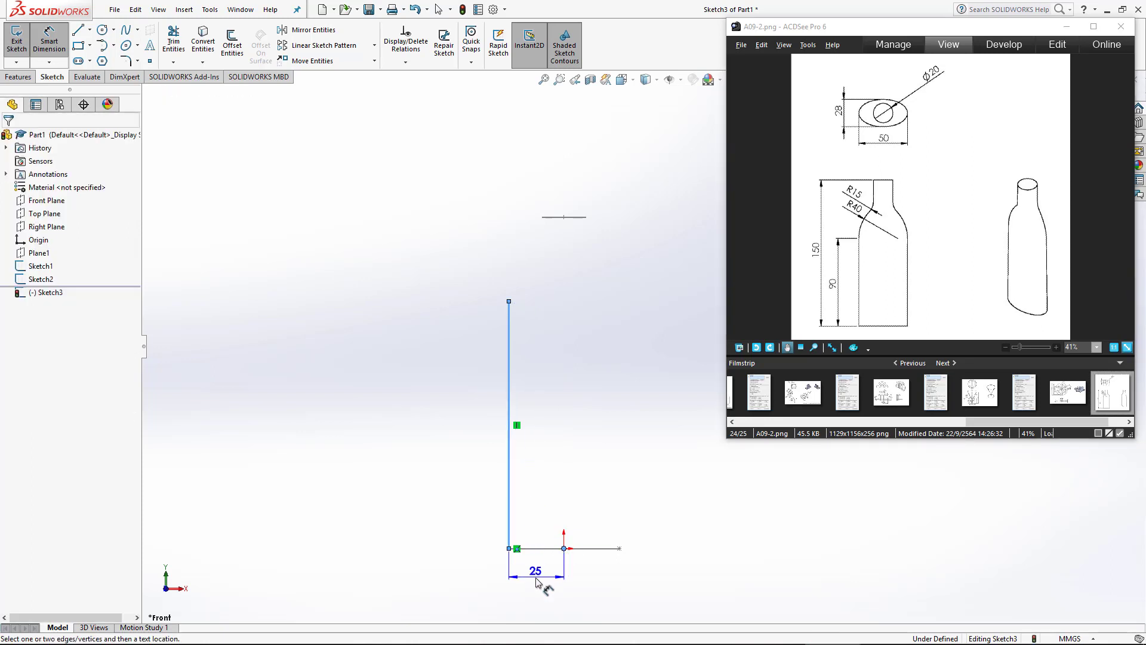
left_click(539, 585)
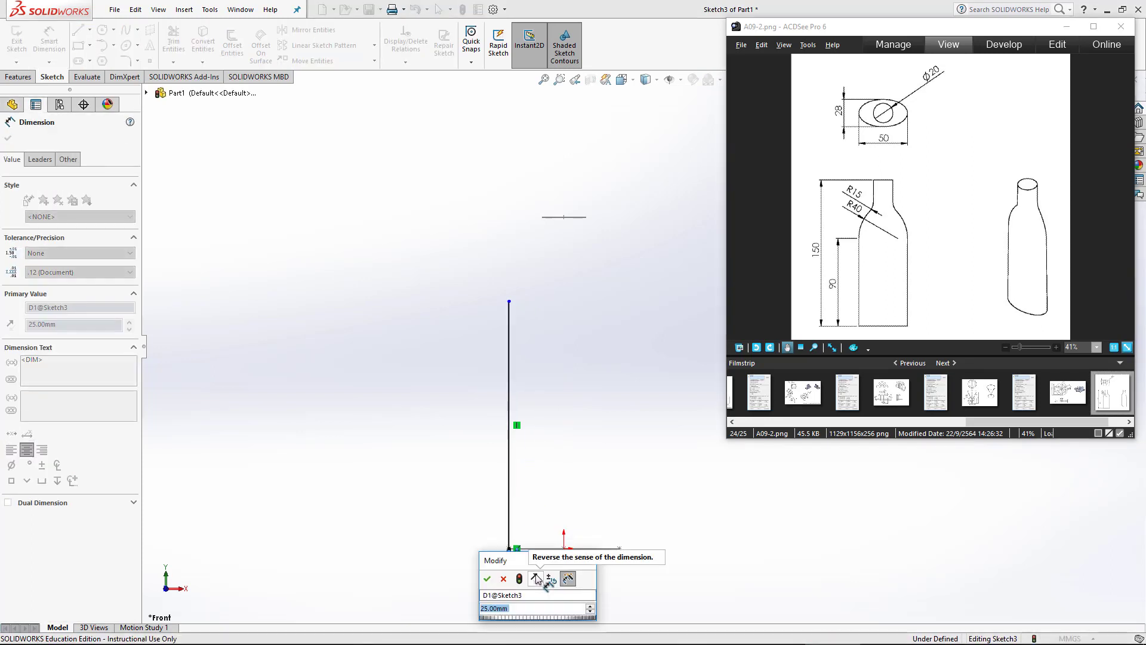
key("Return")
key("Escape")
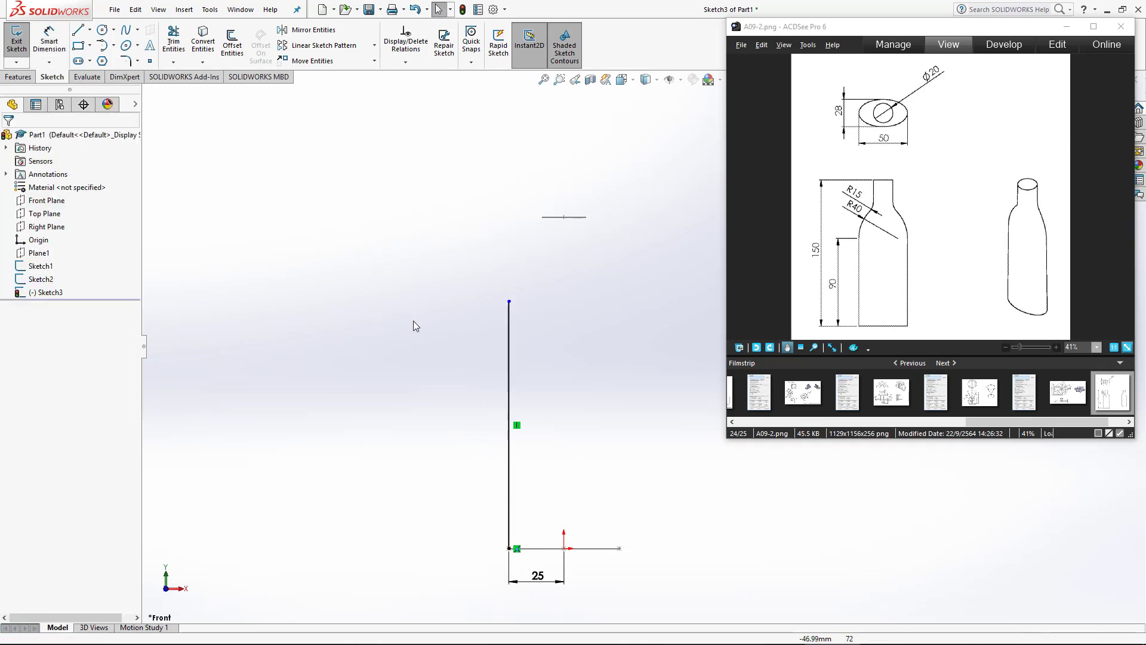
left_click(60, 47)
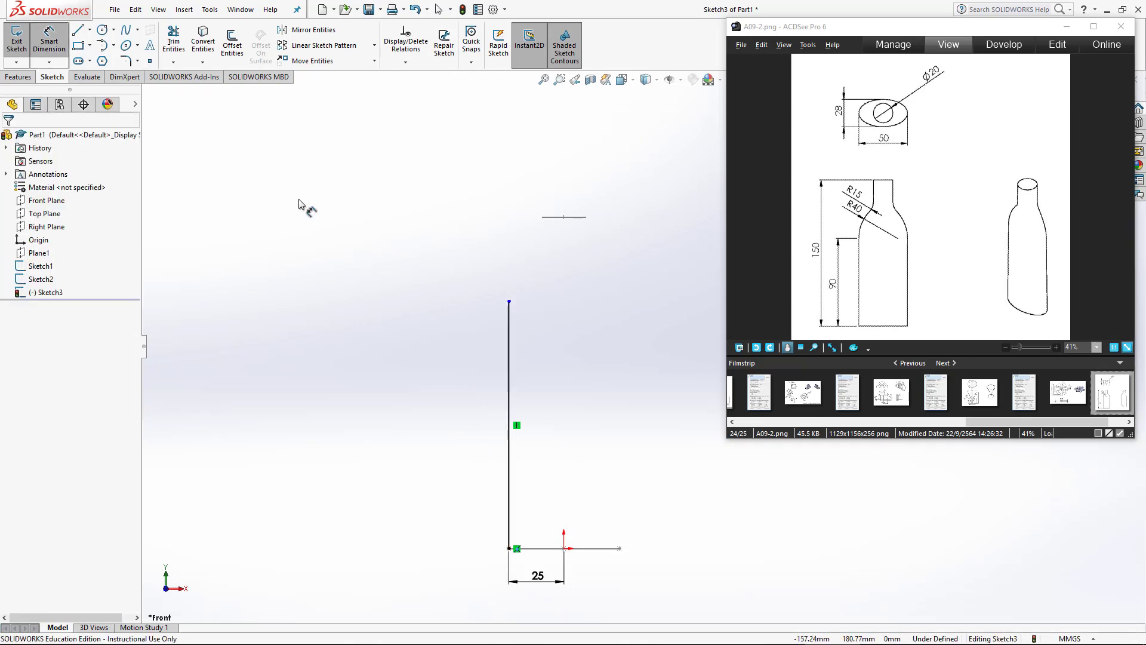
left_click(508, 393)
left_click(453, 420)
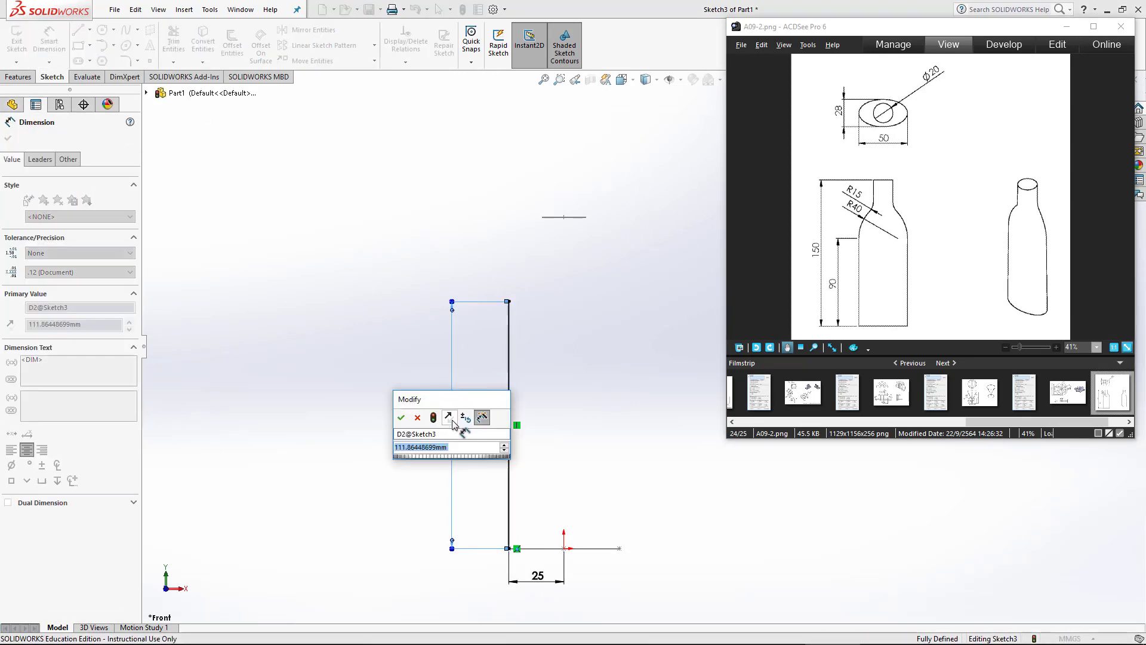
type("90")
key("Return")
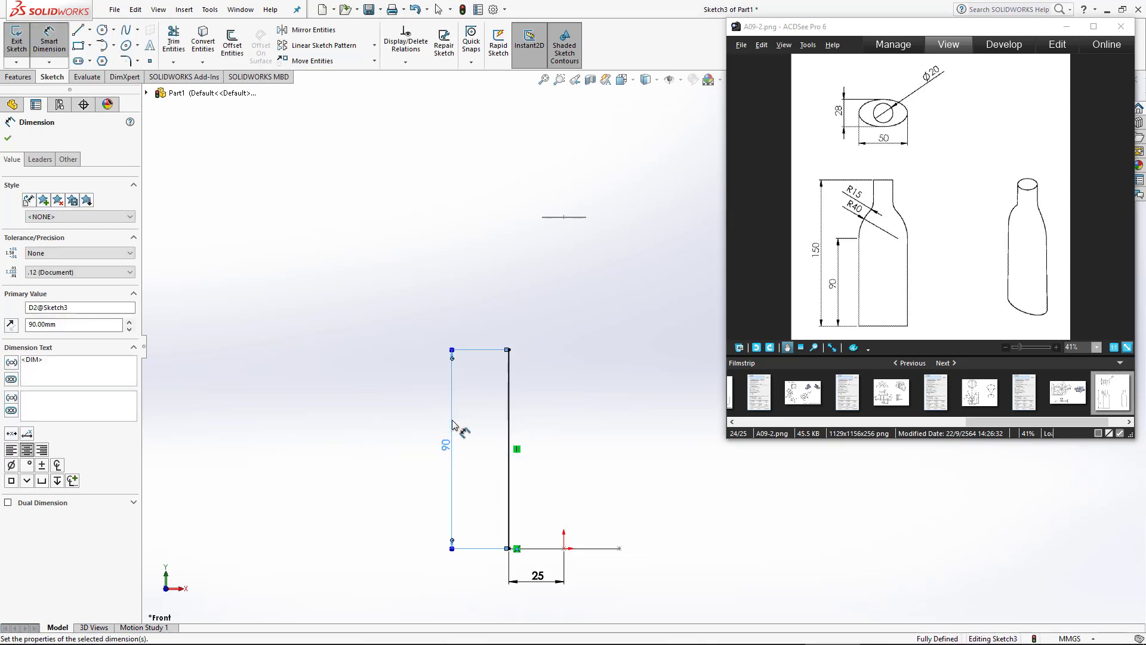
left_click(8, 138)
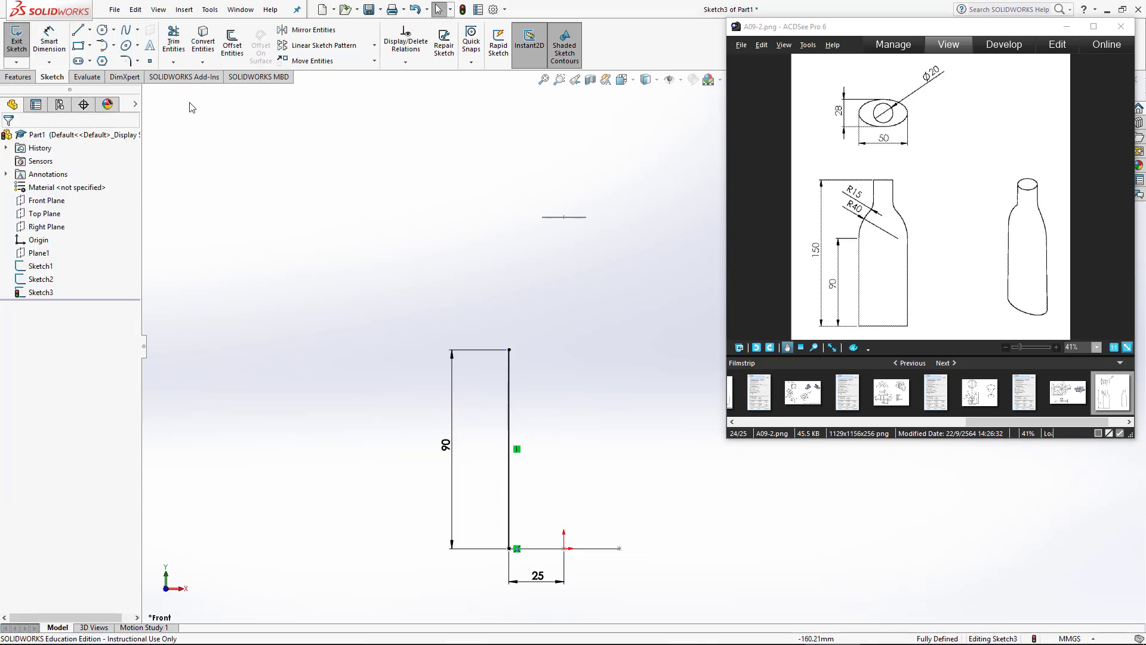
Add a second vertical neck line dimensioned 10 mm from the origin.
left_click(84, 34)
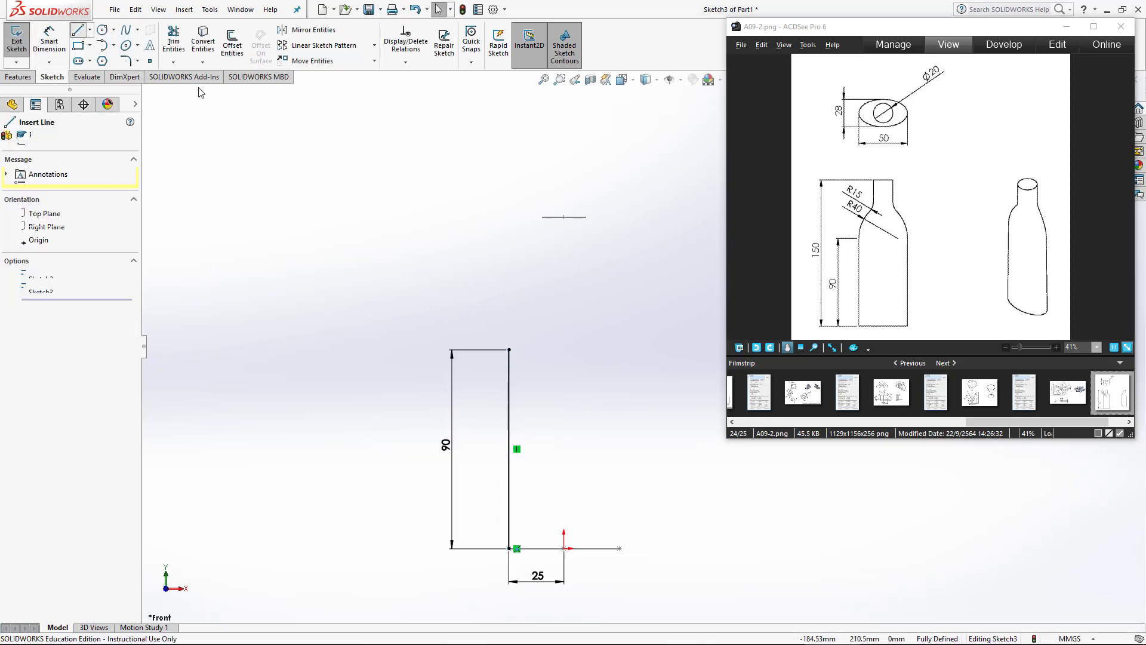
left_click(542, 217)
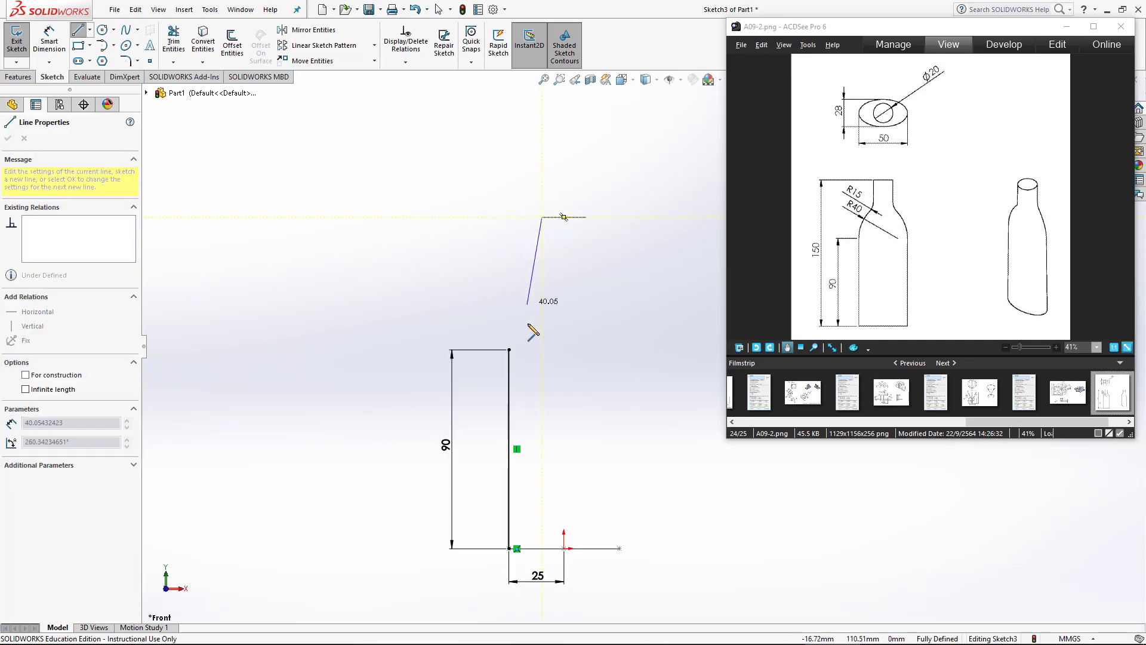
left_click(542, 398)
key("Escape")
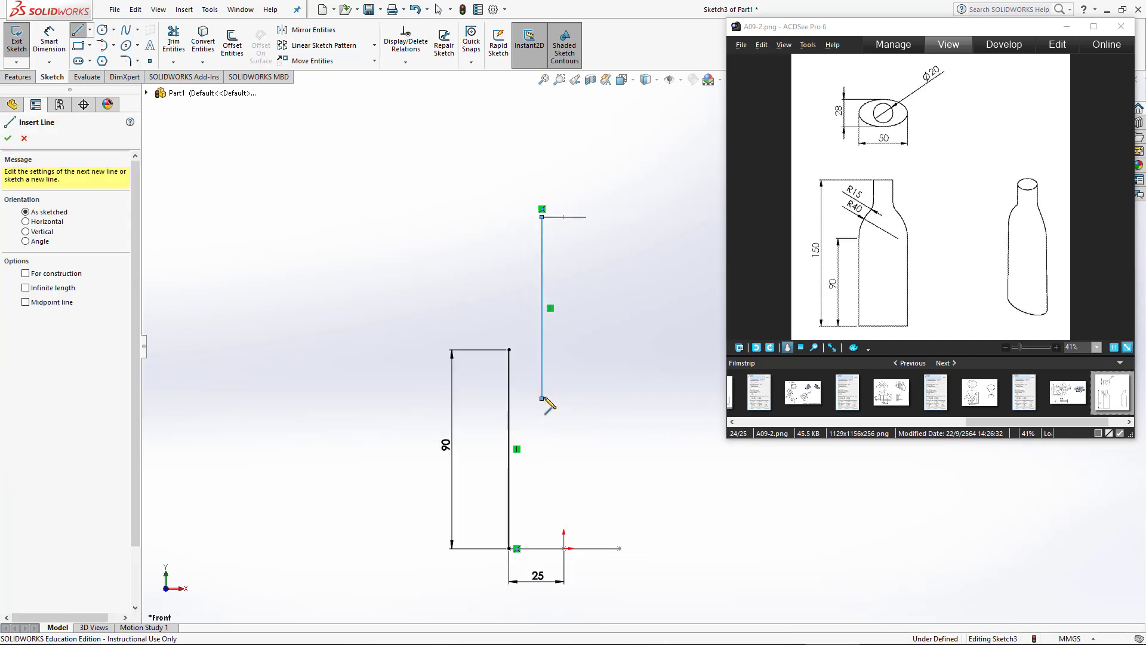
key("Escape")
left_click(49, 42)
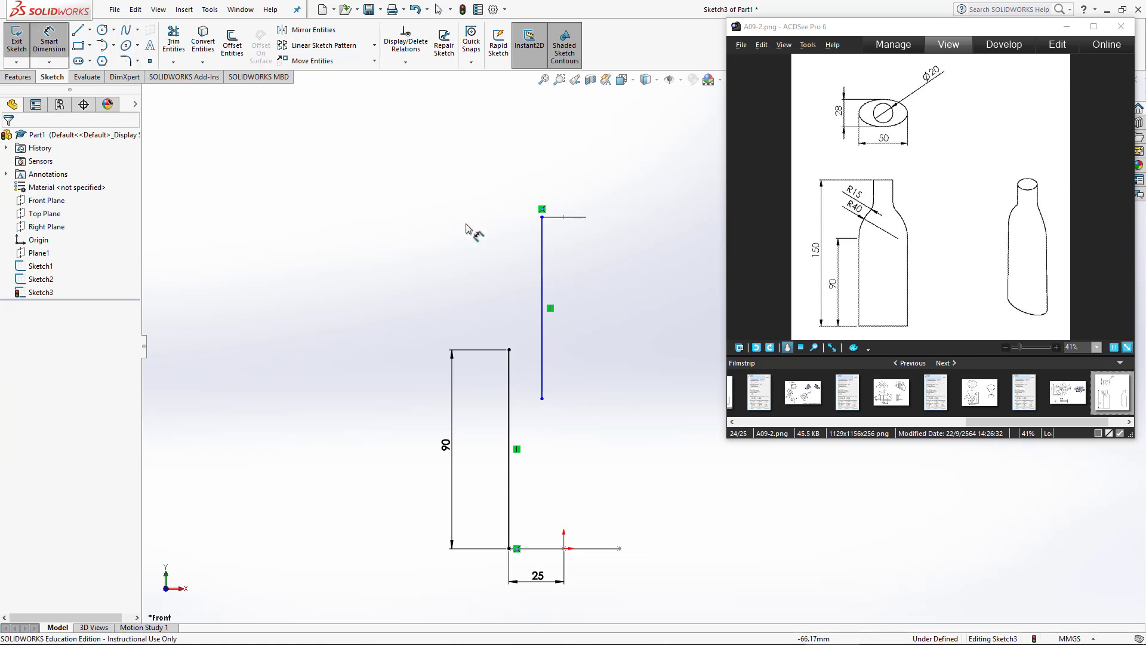
left_click(542, 301)
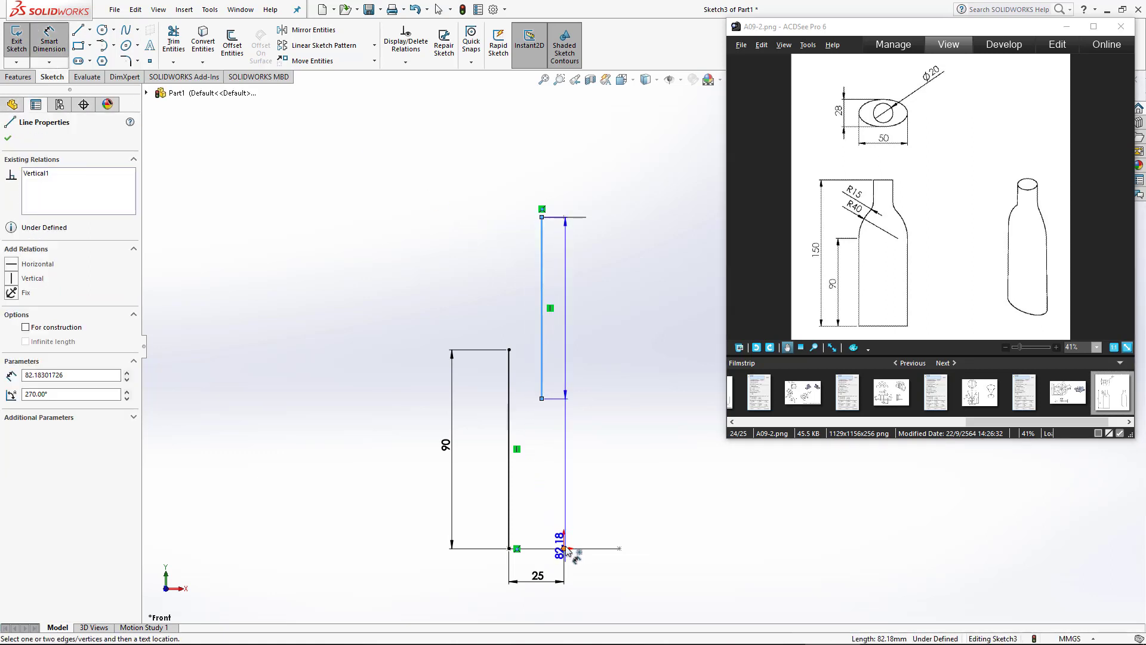
left_click(564, 547)
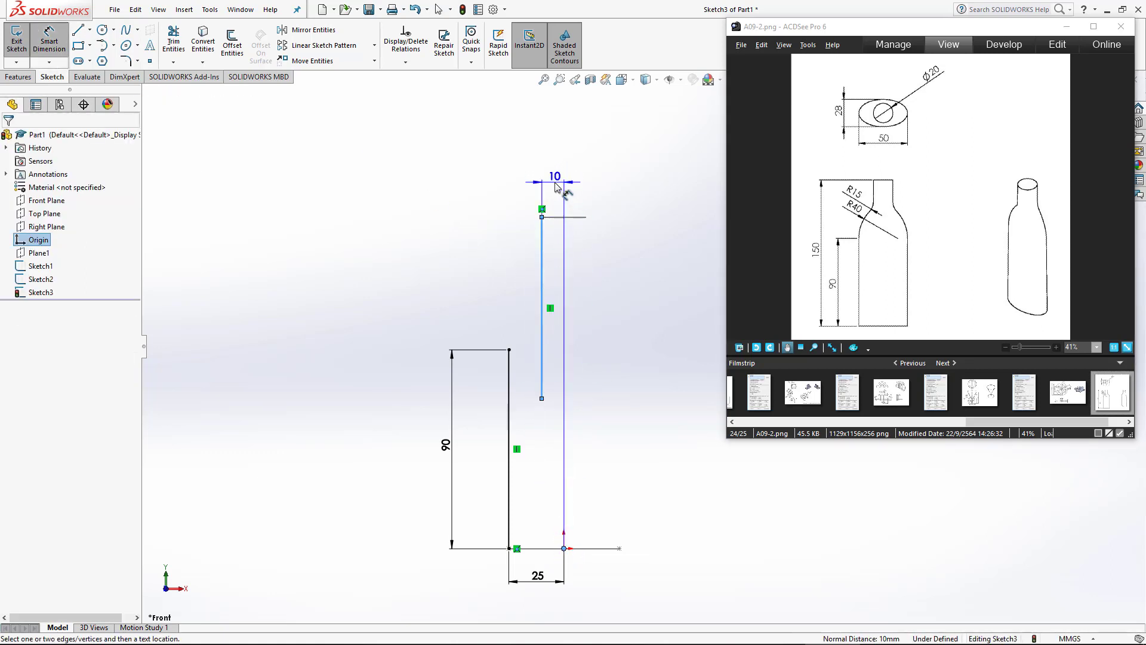
left_click(554, 186)
key("Return")
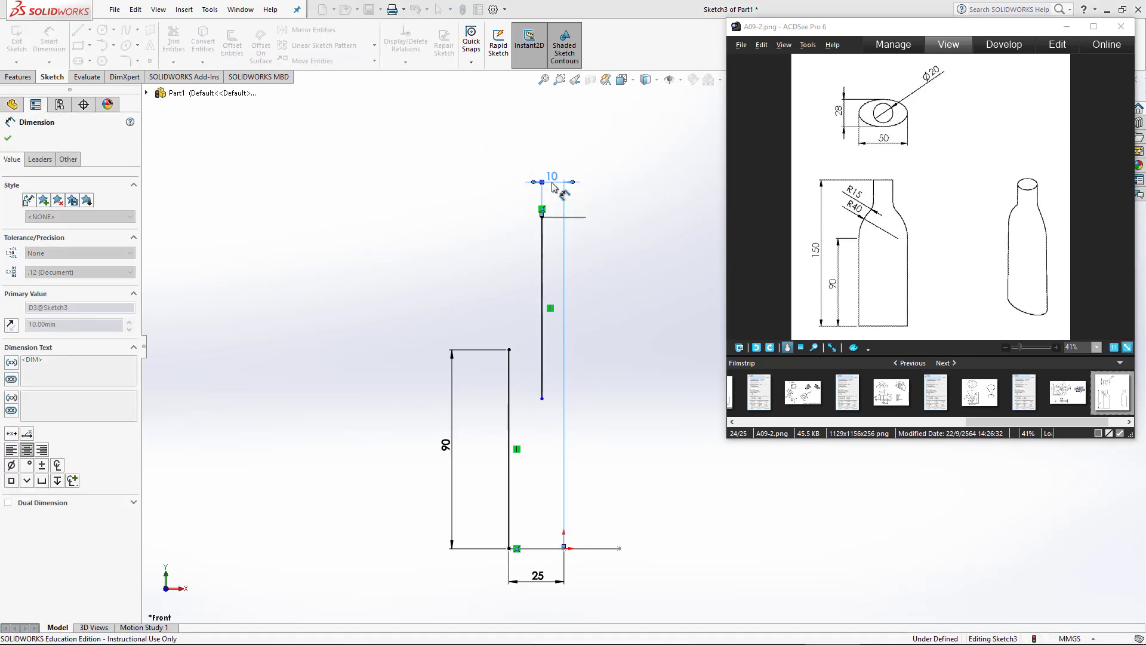
left_click(8, 138)
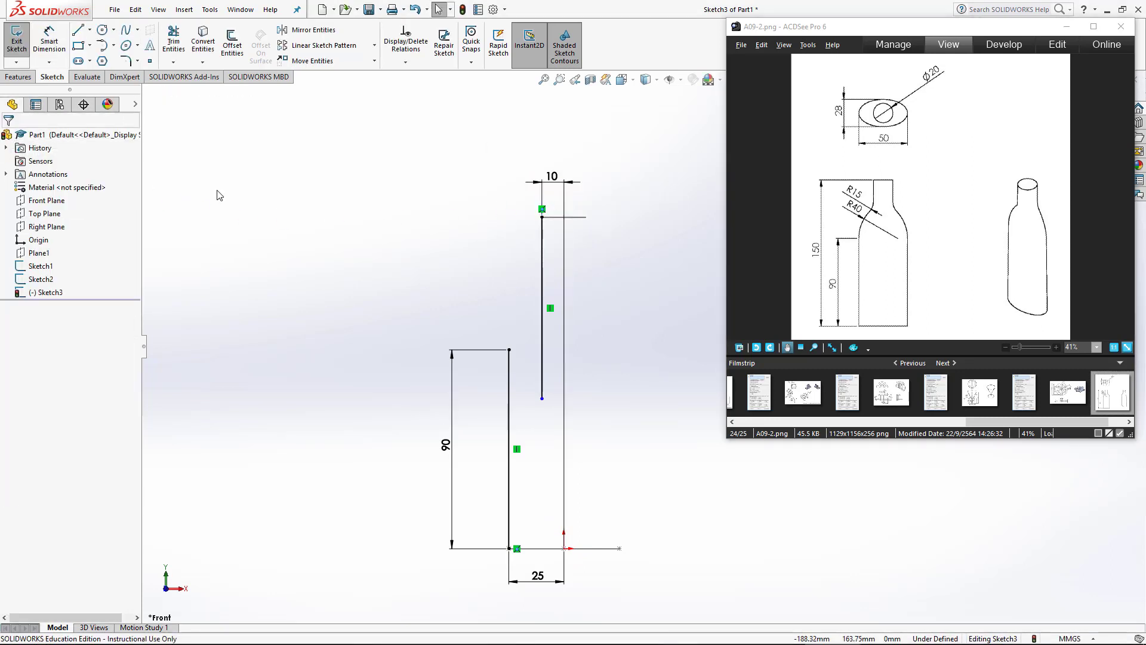
Draw a small circle touching the neck line and a large circle through the 90 mm line's top.
left_click(102, 30)
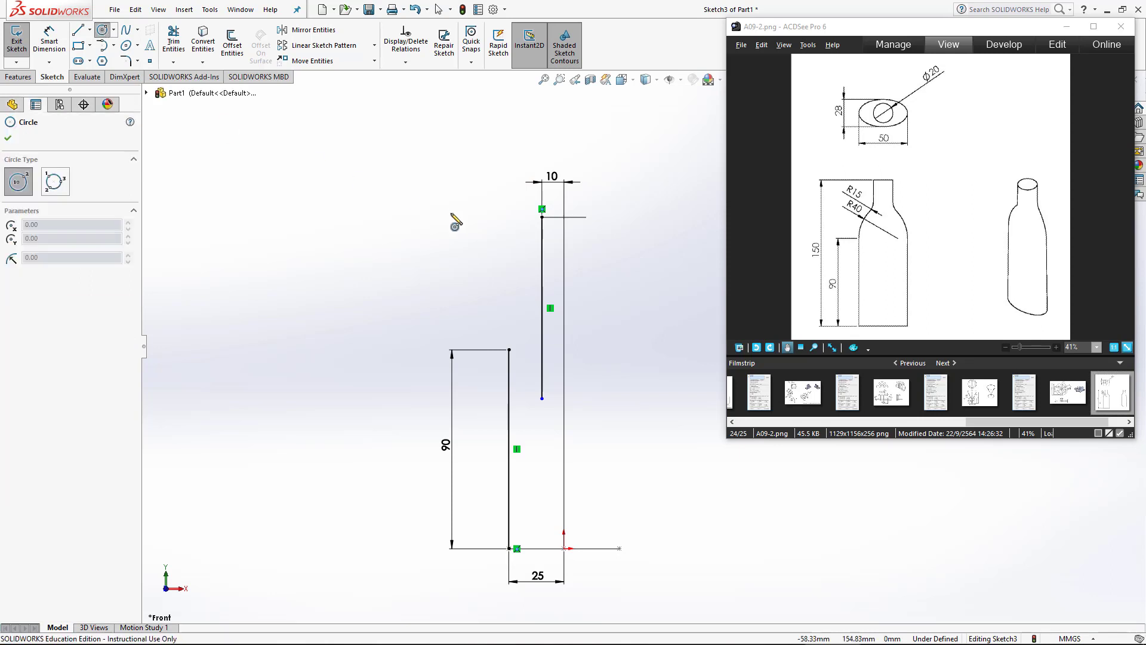
left_click(493, 258)
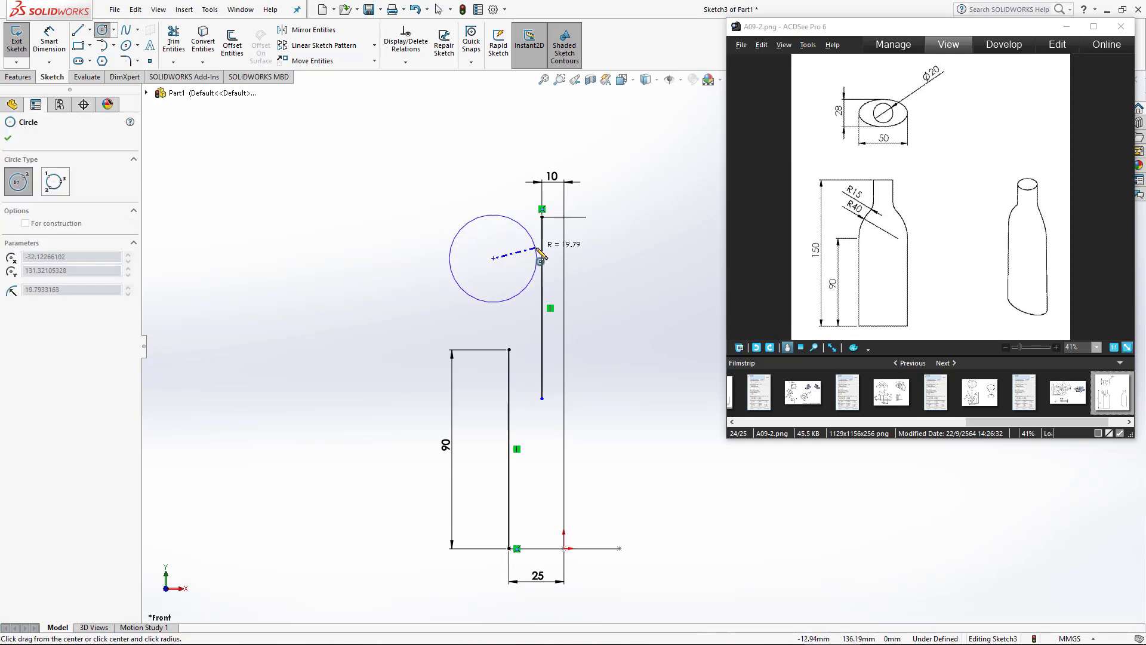
left_click(542, 258)
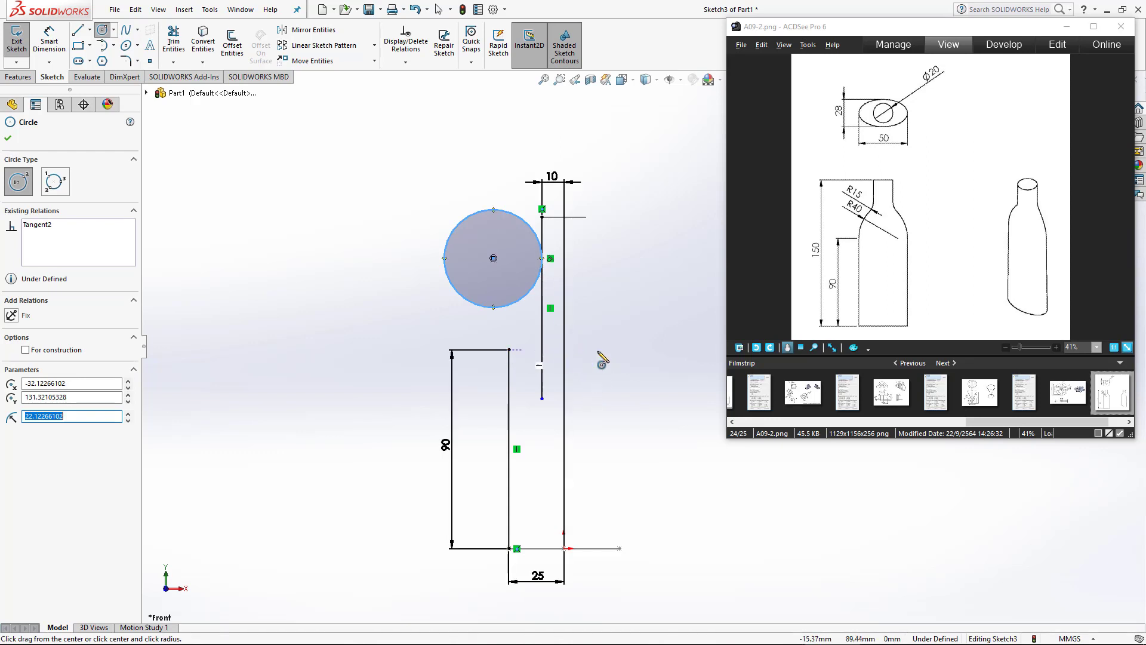
left_click(604, 349)
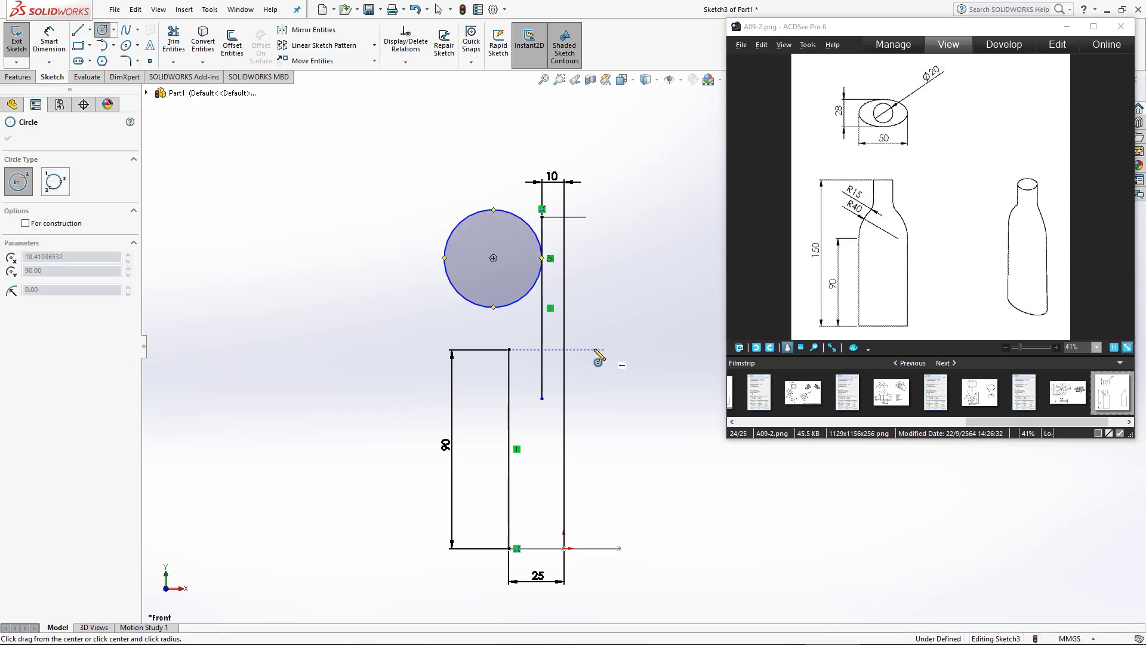
left_click(517, 350)
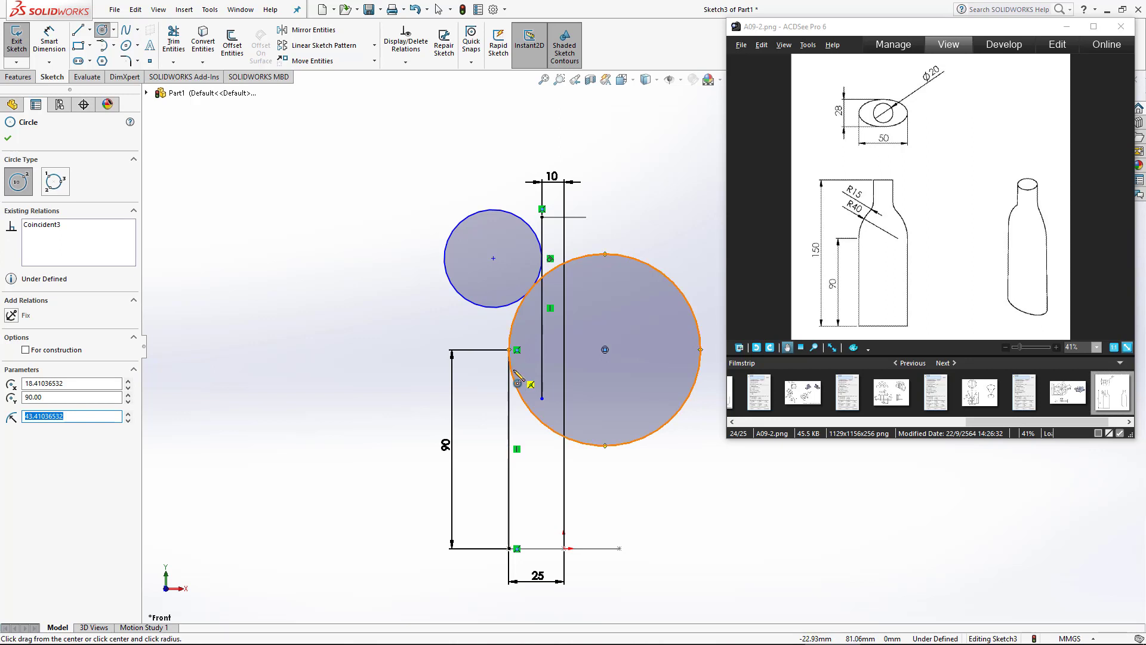
key("Escape")
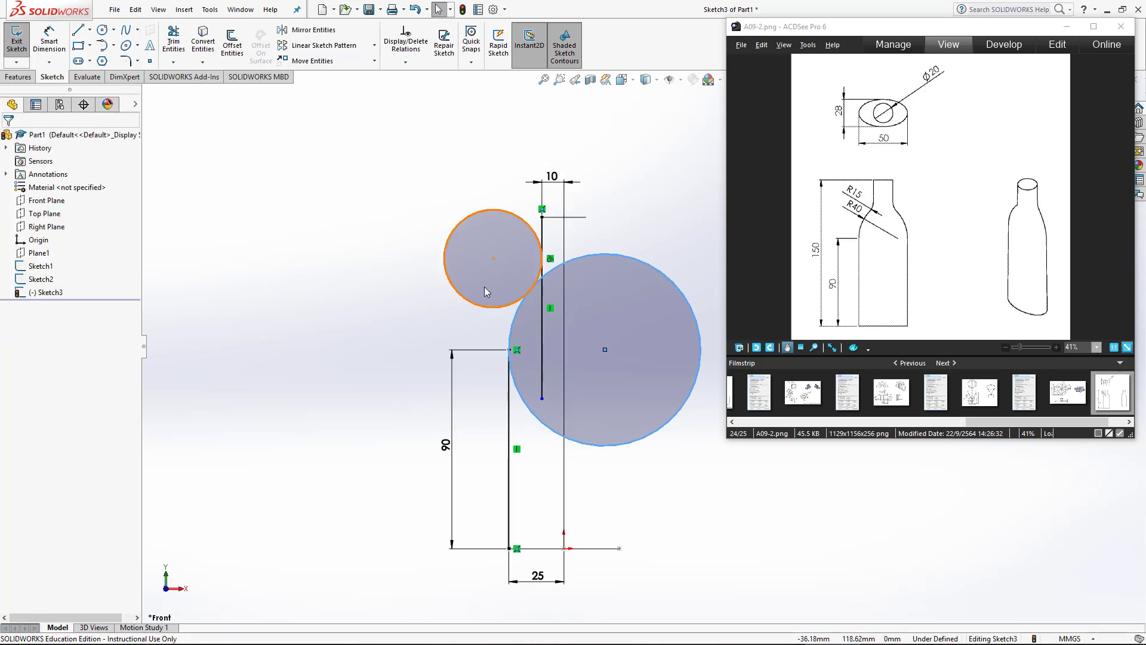
key("Escape")
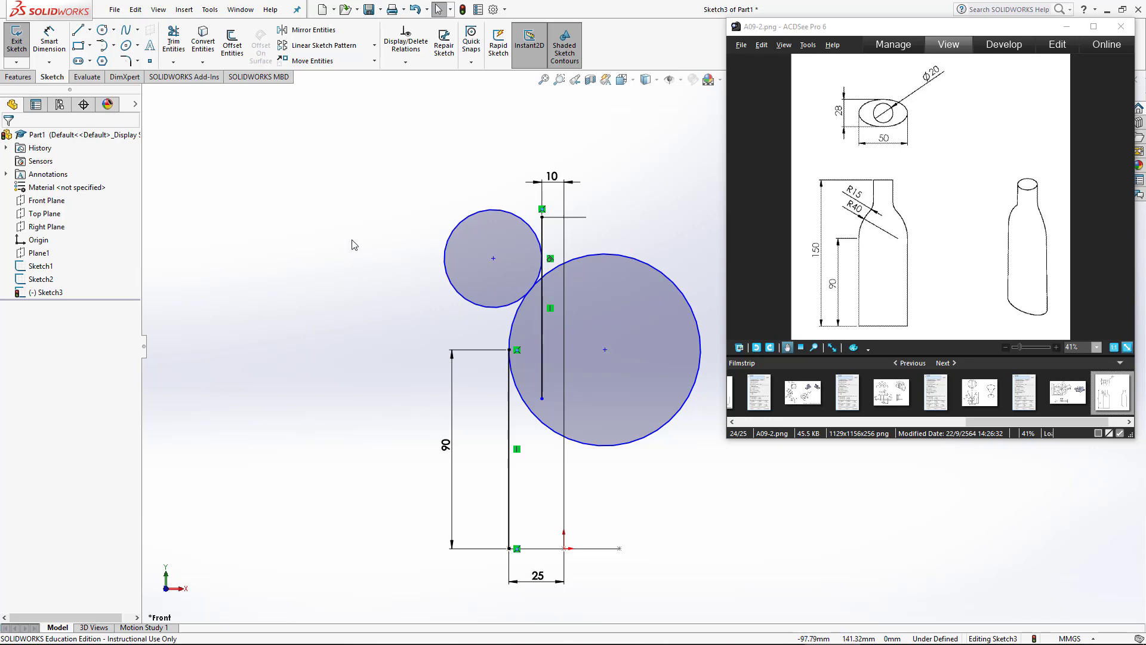
Align the 90 mm line's top point horizontally with the large circle's centre.
left_click(509, 349)
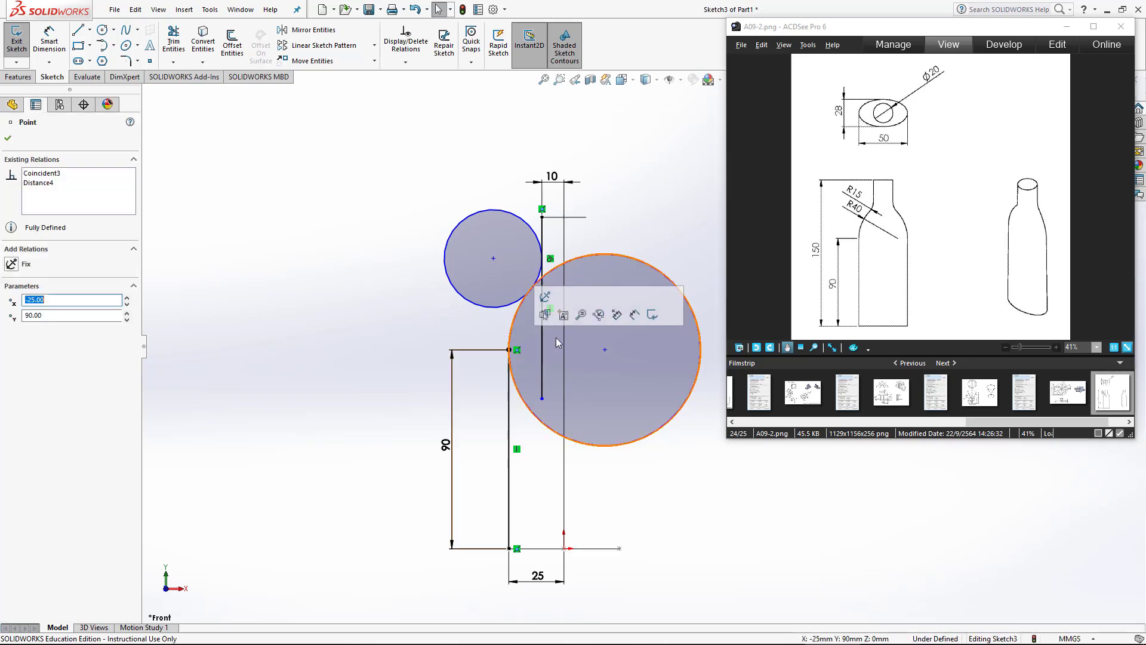
left_click(605, 349, "ctrl")
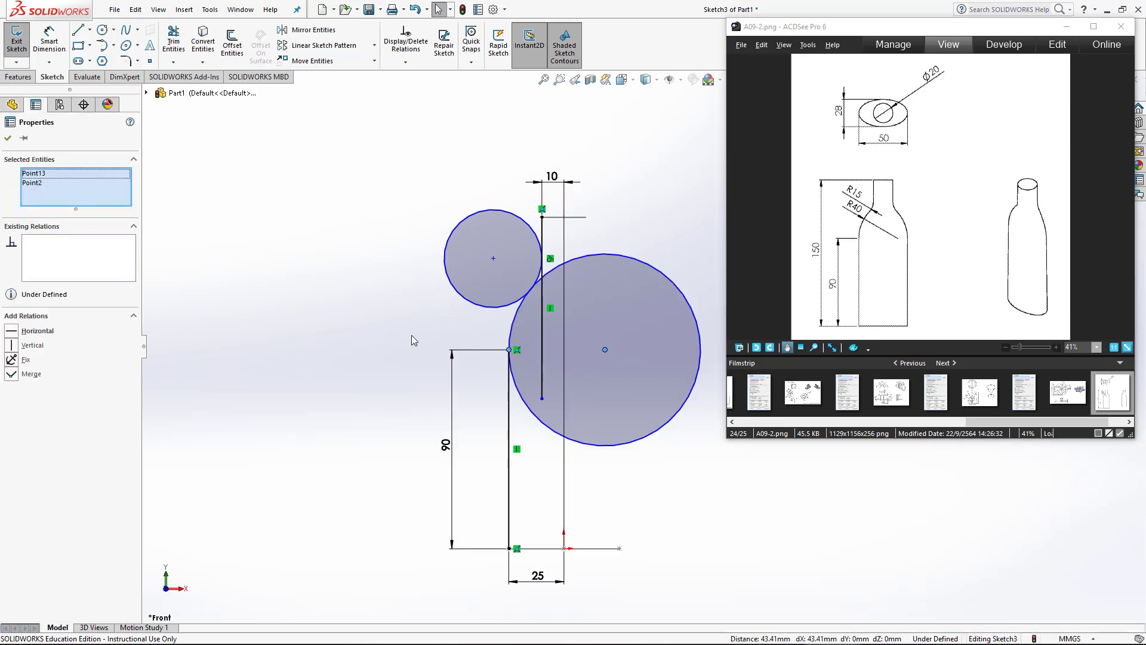
left_click(37, 331)
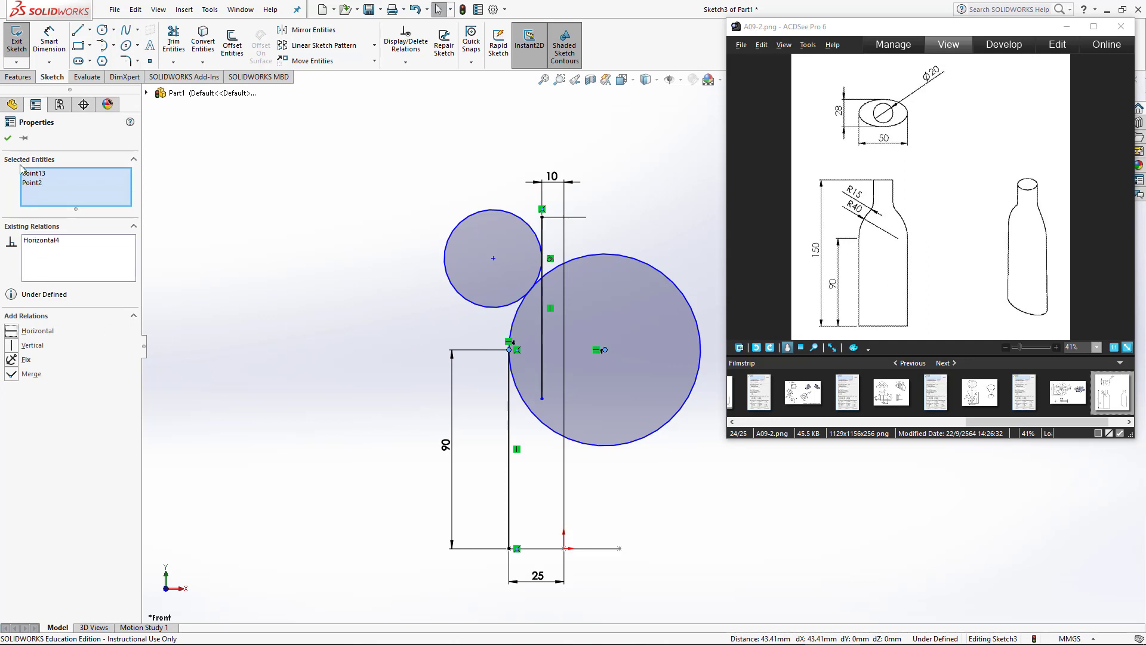
left_click(8, 139)
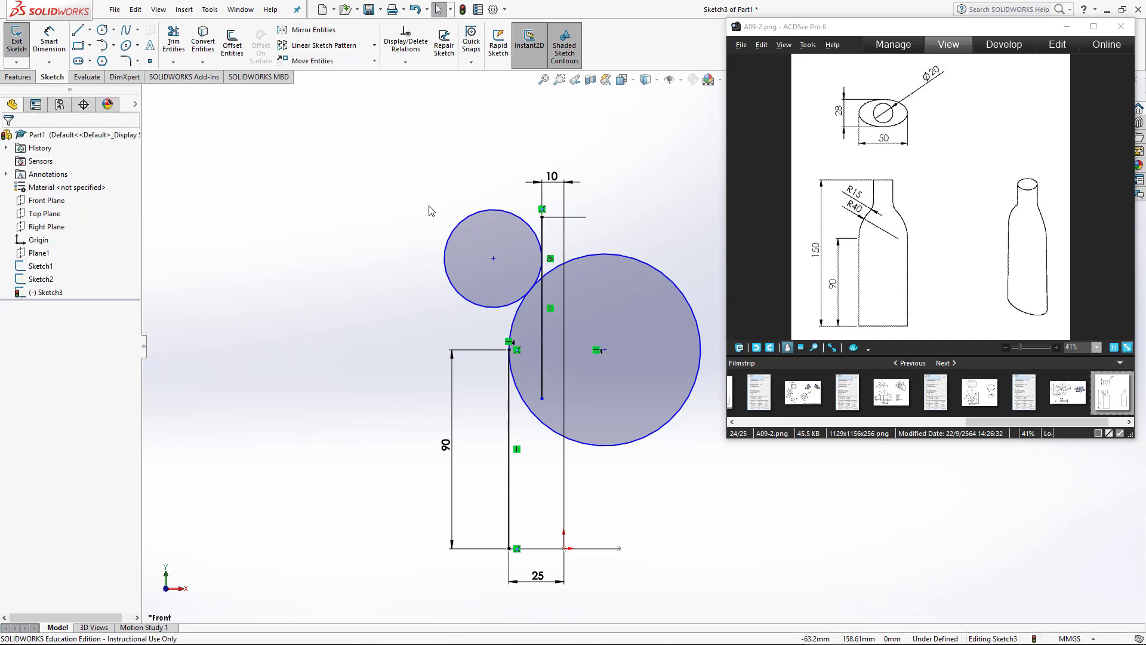
Make the two circles tangent and power-trim most of the small circle.
left_click(454, 239)
left_click(622, 255, "ctrl")
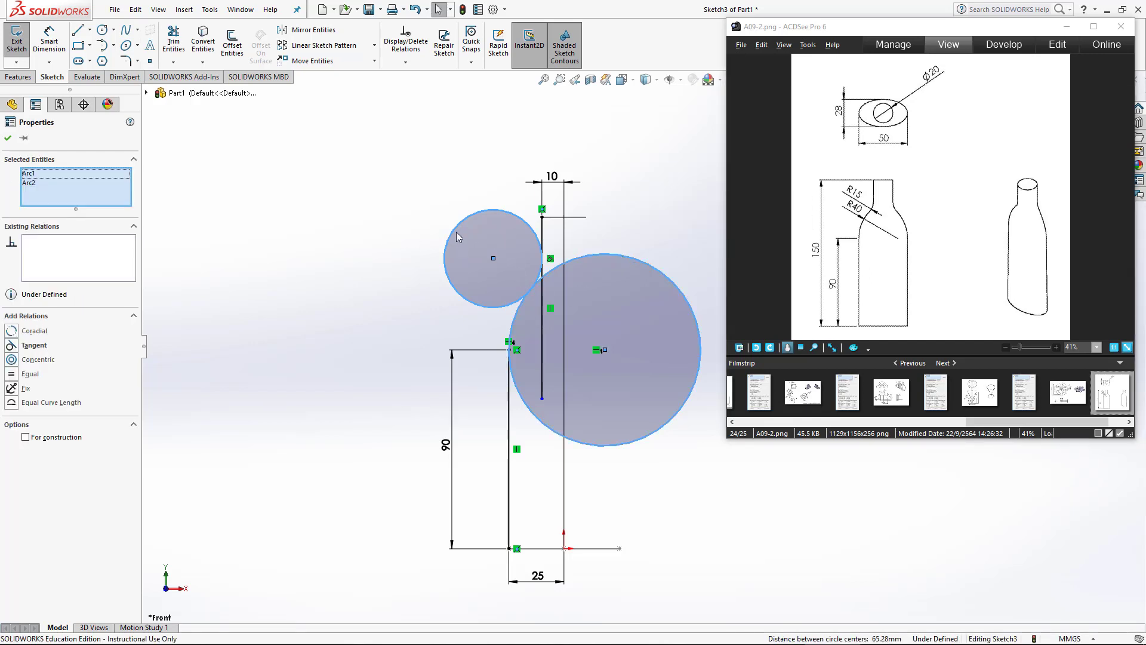
left_click(34, 345)
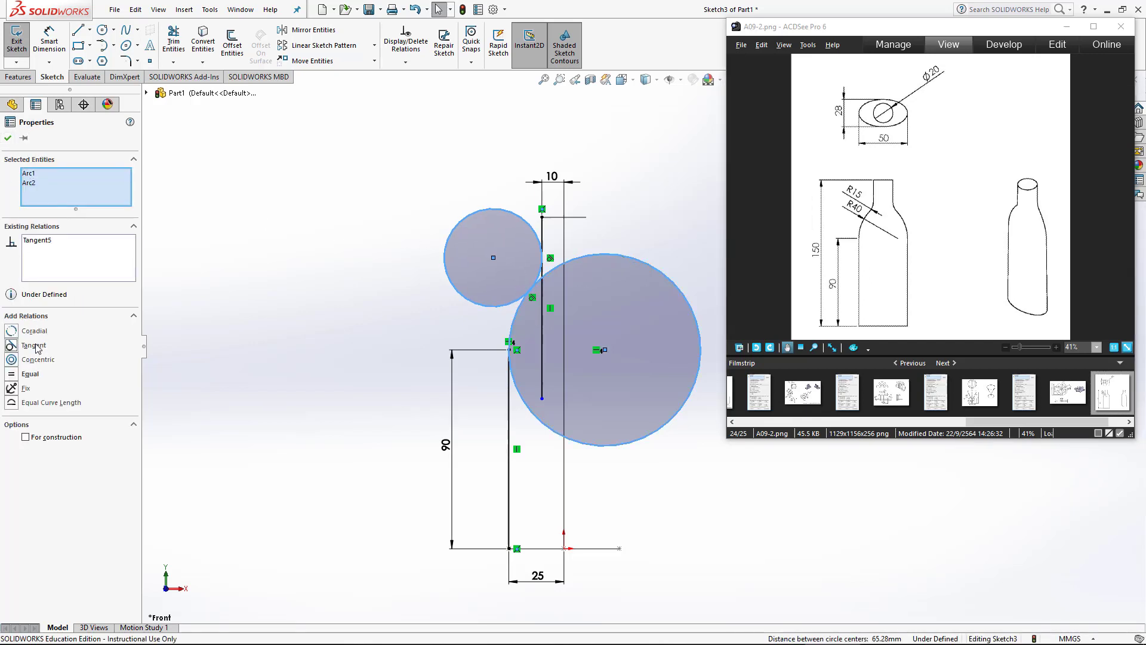
left_click(8, 139)
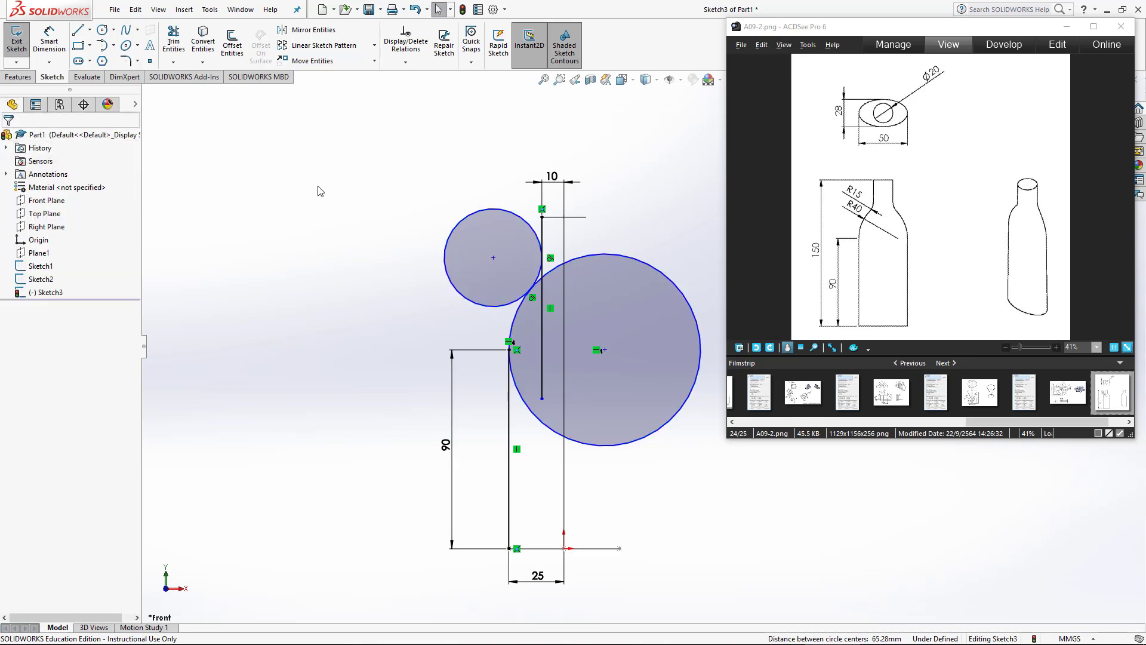
left_click(174, 42)
left_click_drag(476, 212, 478, 225)
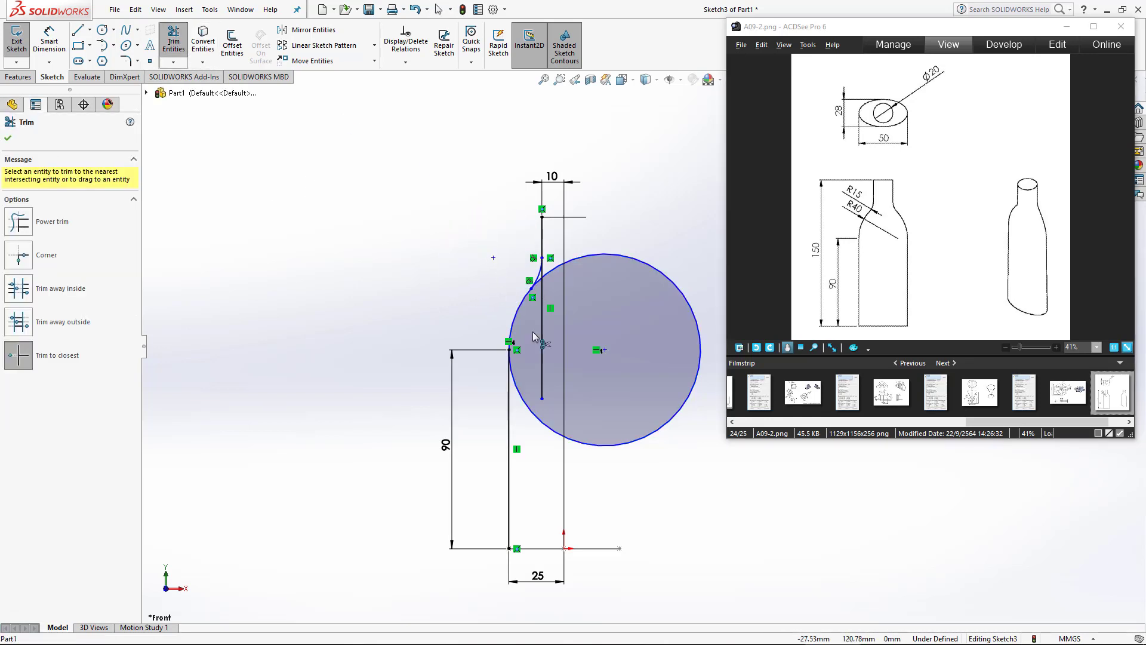
Trim the large circle and the stray neck segment, leaving an S-curve between the lines.
left_click(617, 451)
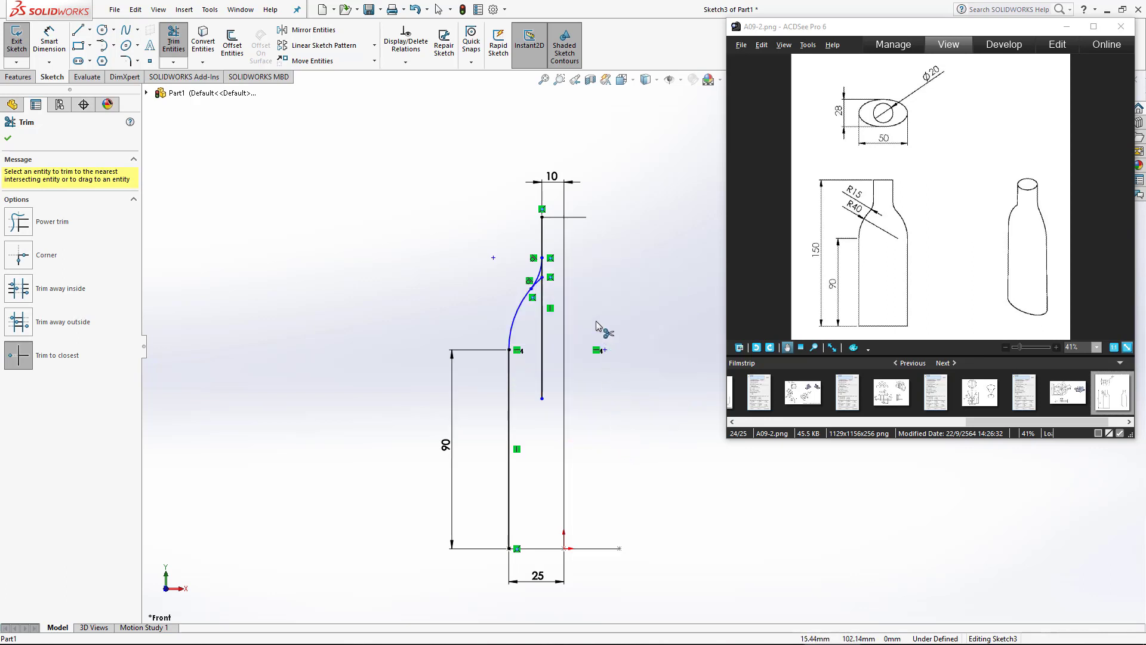
scroll(584, 295, "down", 1)
scroll(584, 295, "down", 1)
scroll(570, 292, "down", 5)
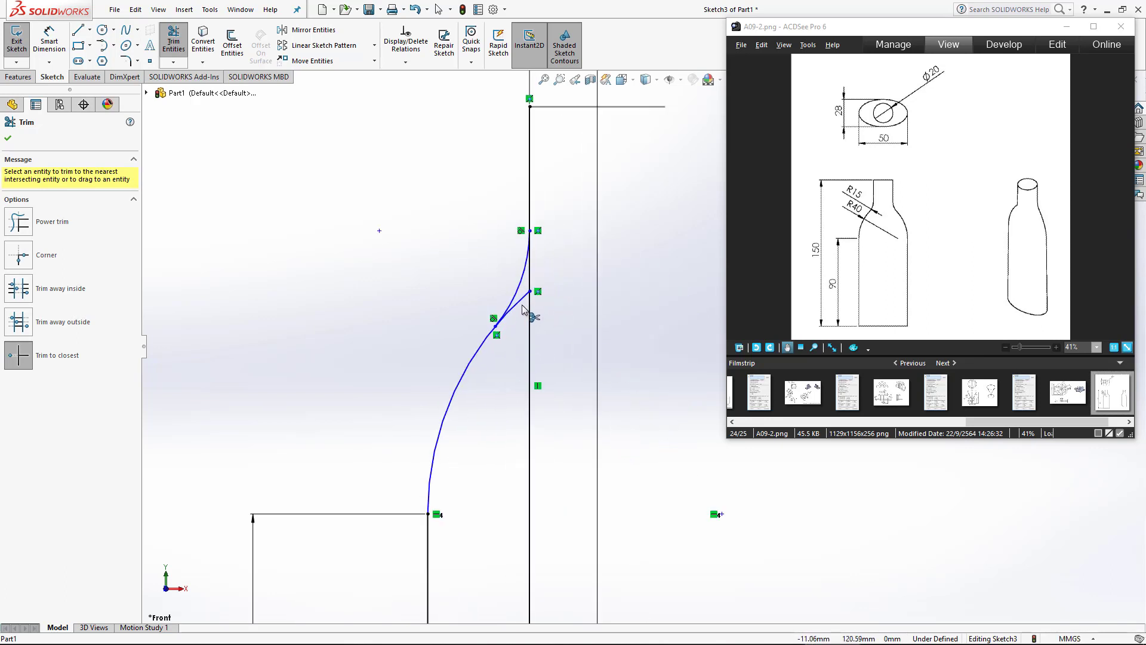
left_click(521, 306)
scroll(648, 382, "up", 3)
scroll(651, 388, "up", 2)
scroll(652, 391, "down", 2)
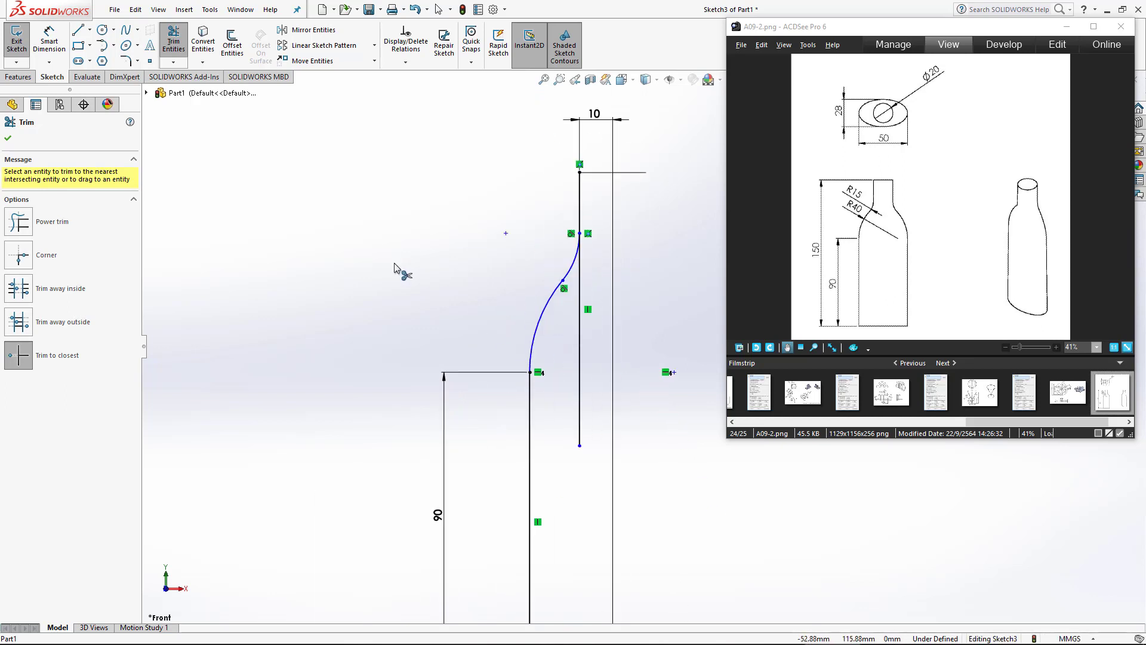
key("Escape")
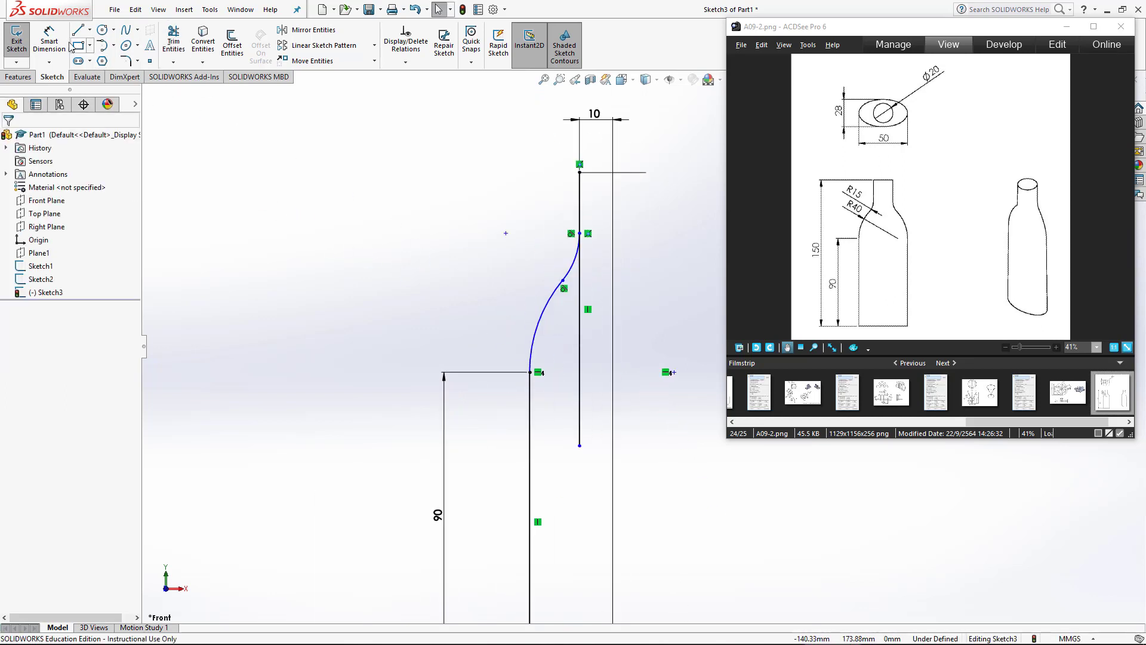
Dimension the upper neck arc with a radius of 15.
left_click(49, 42)
left_click(570, 266)
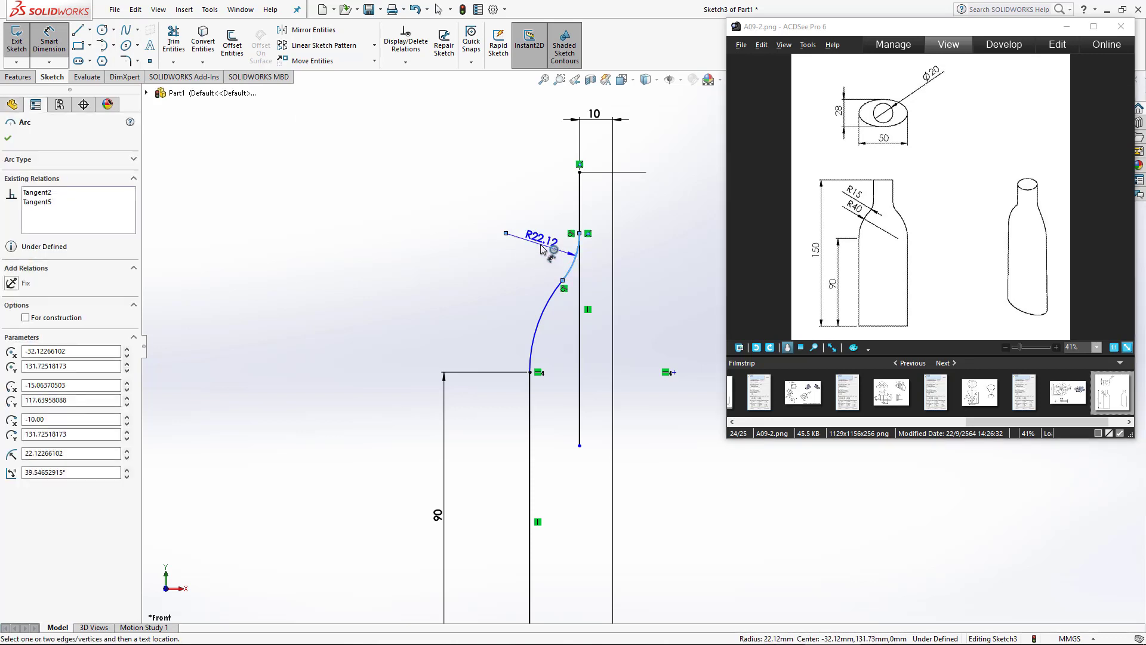
left_click(541, 253)
type("15")
key("Return")
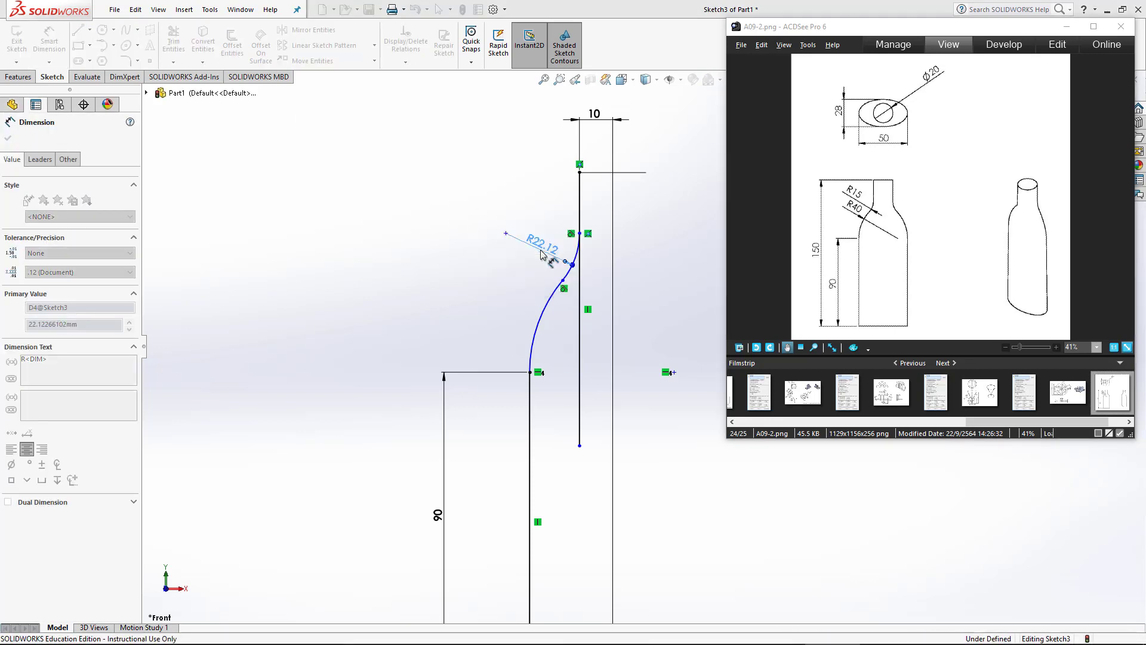
Dimension the lower shoulder arc with a radius of 40 and close Smart Dimension.
left_click(548, 300)
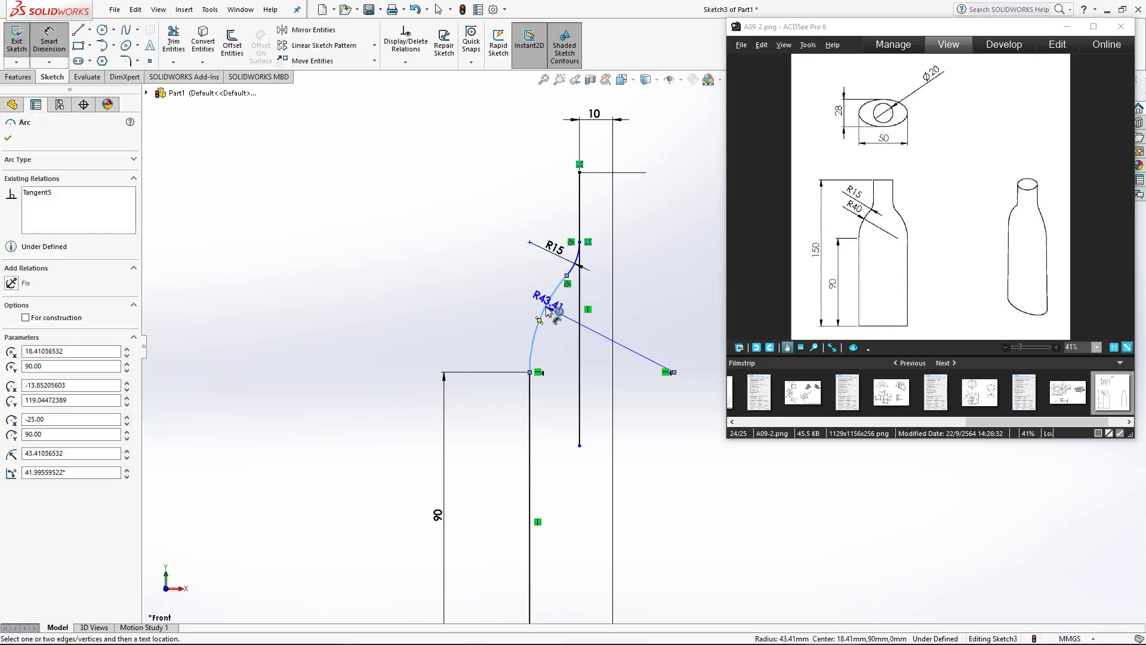
left_click(606, 342)
type("40")
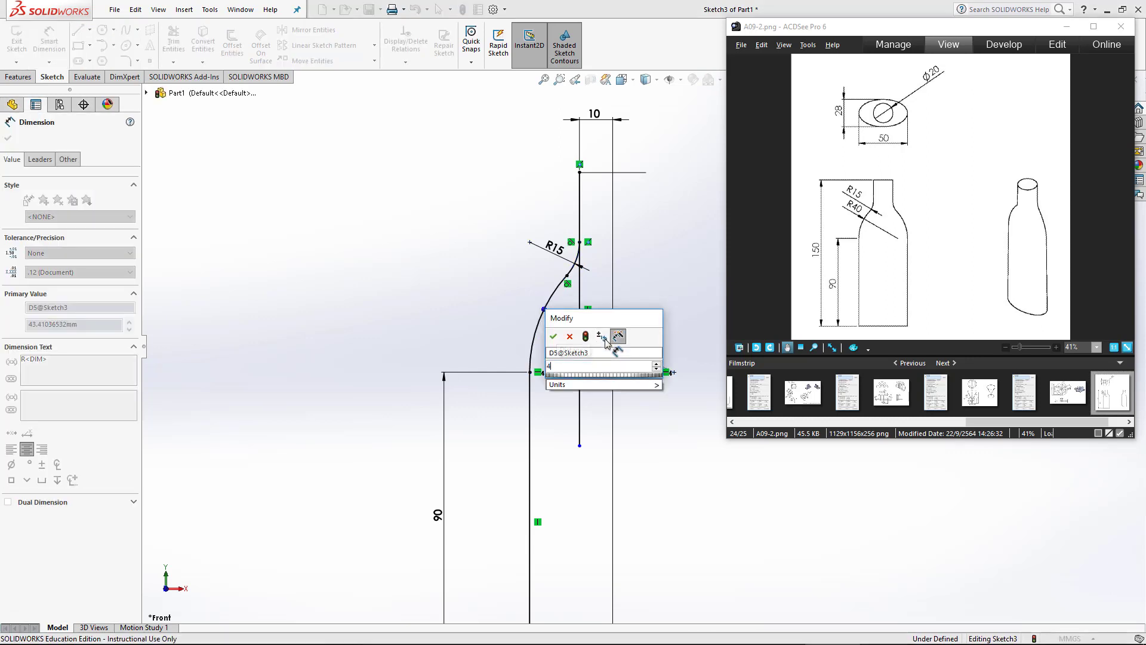
key("Return")
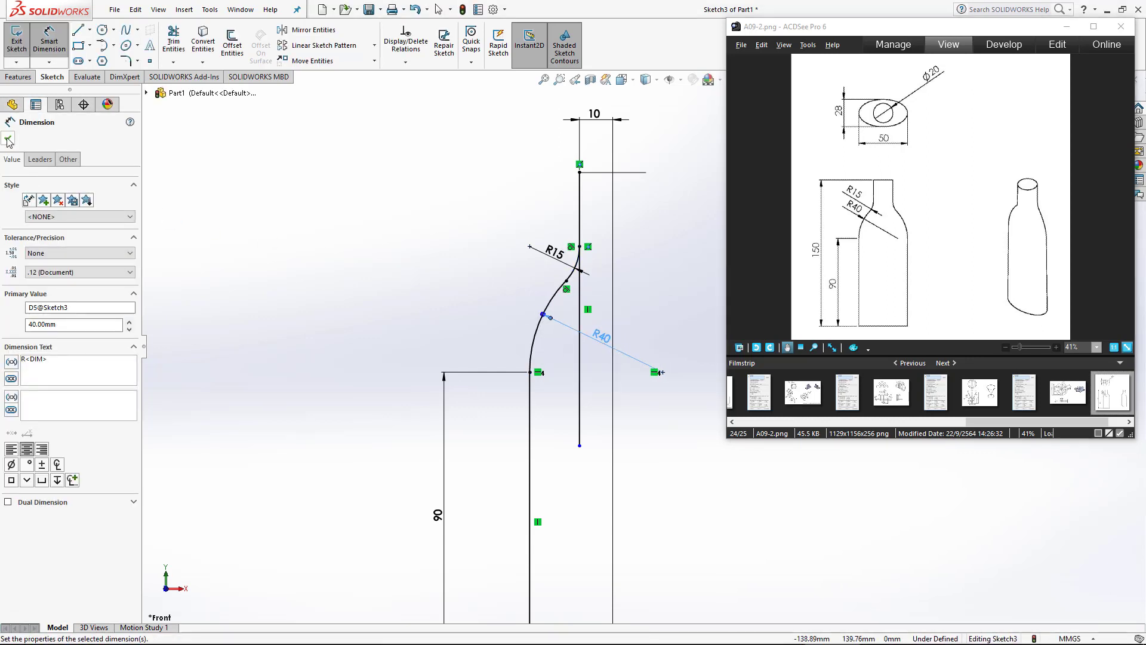
left_click(8, 139)
scroll(425, 301, "up", 2)
scroll(636, 377, "up", 3)
scroll(682, 385, "down", 3)
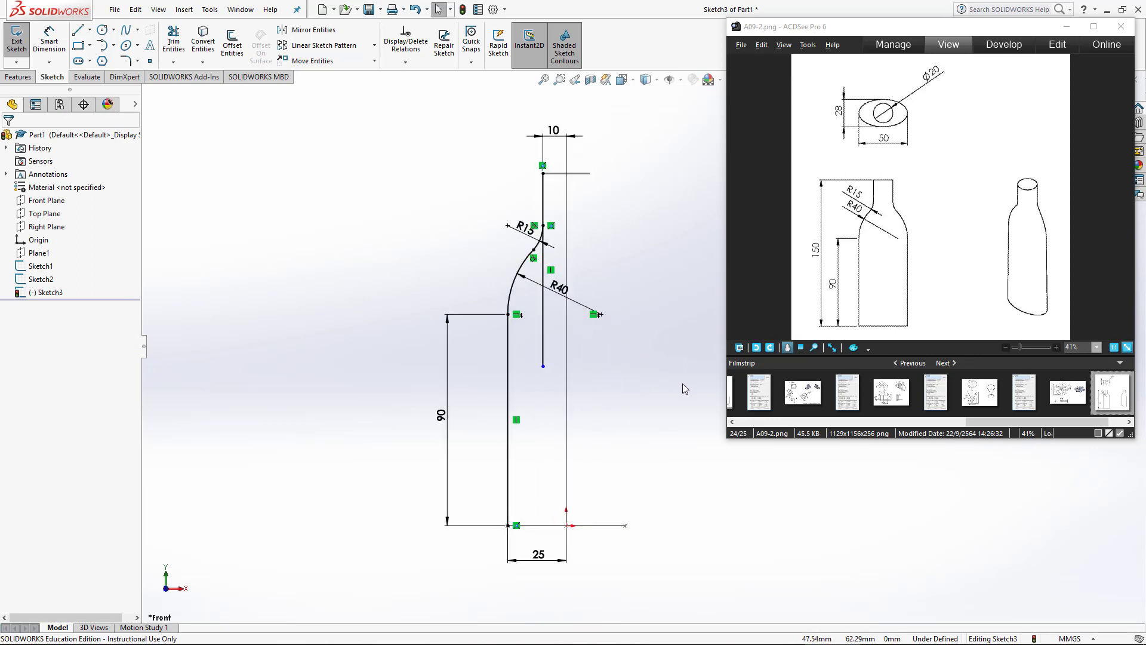
Draw a vertical centerline from the origin up to the top of the neck.
left_click(89, 29)
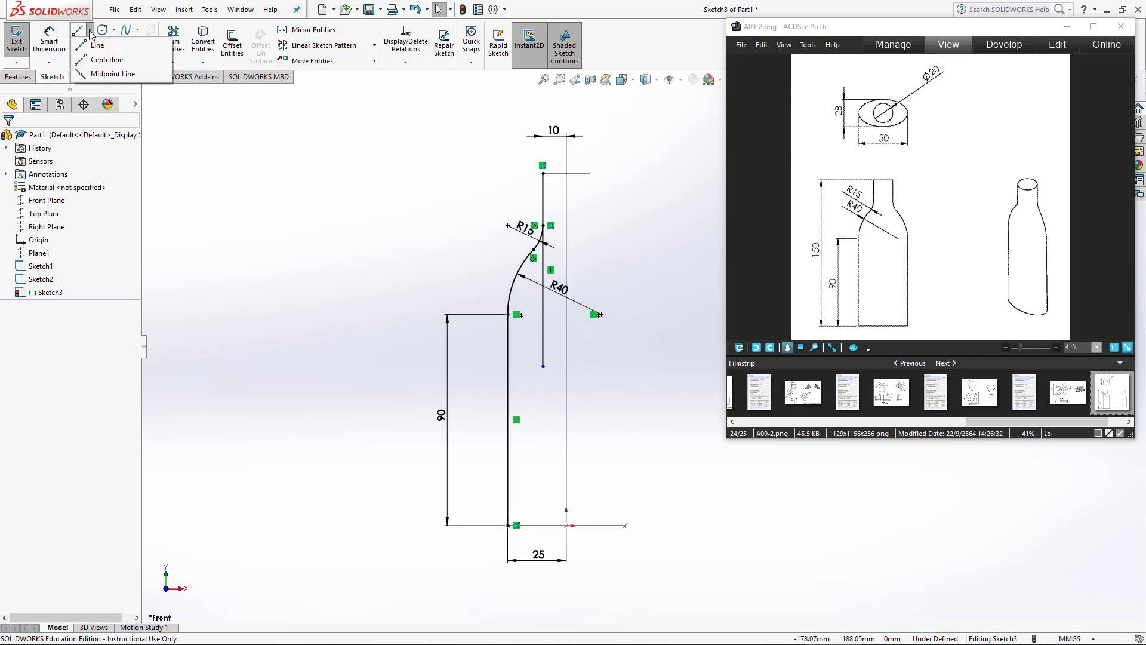
left_click(98, 60)
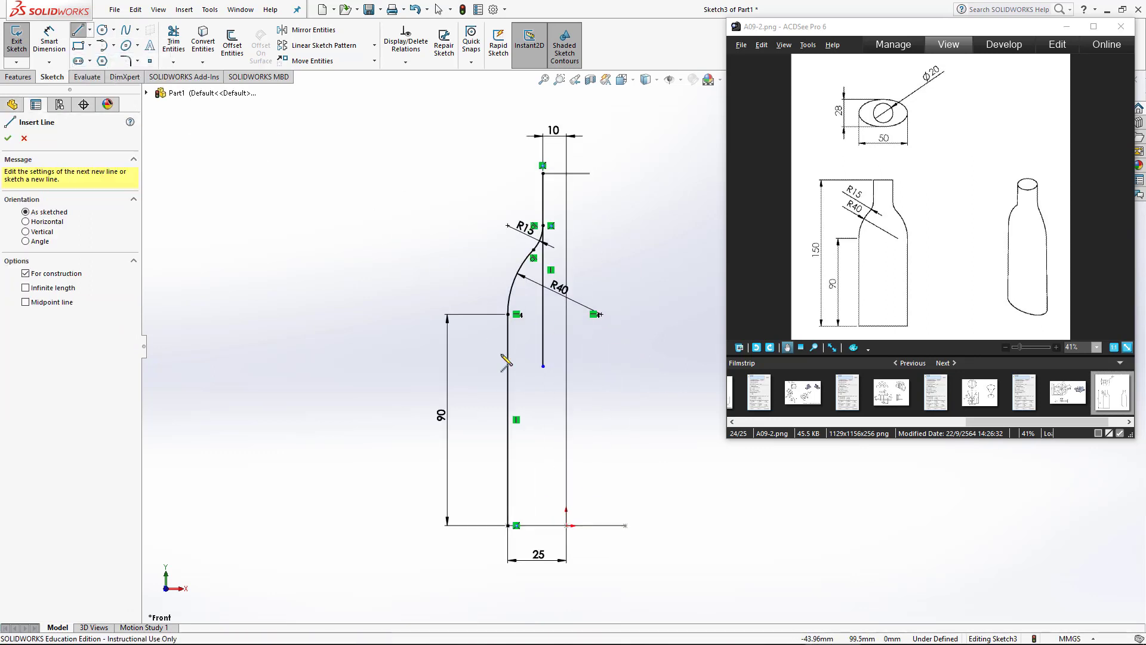
left_click(565, 525)
left_click(566, 174)
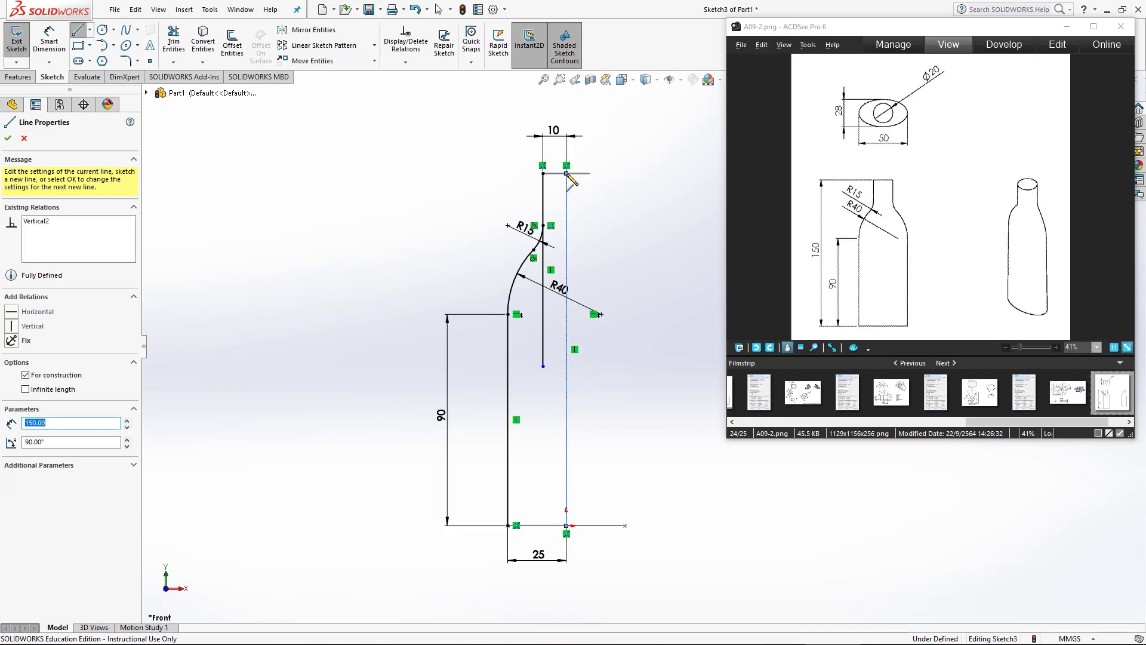
key("Escape")
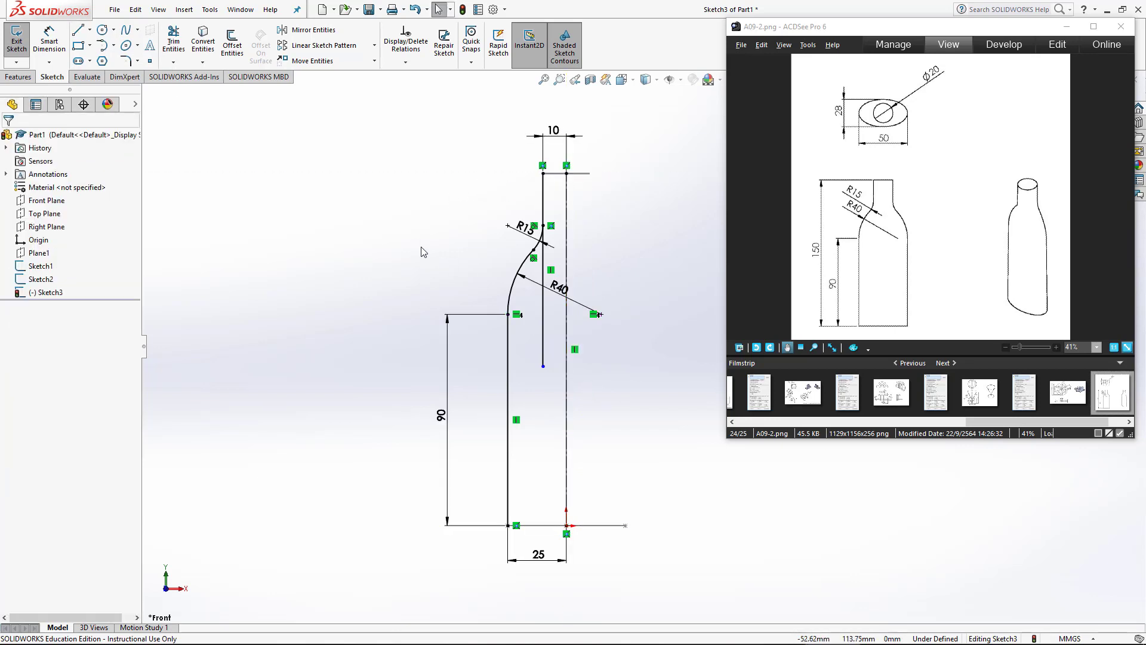
Trim away the leftover inner vertical line.
left_click(173, 39)
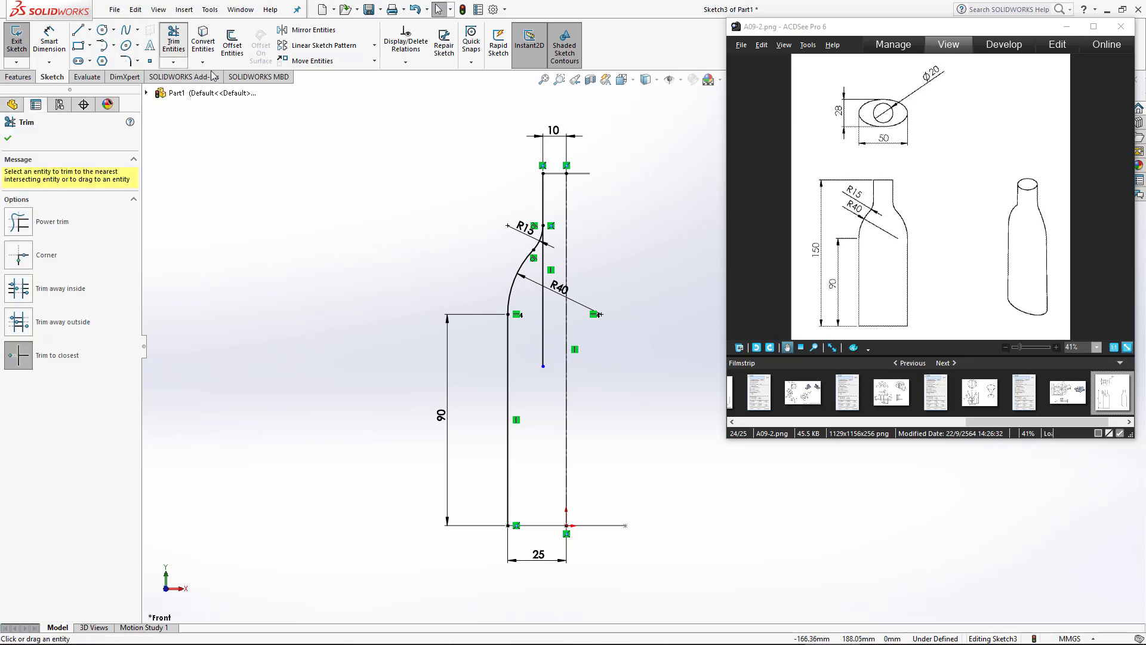
left_click(545, 320)
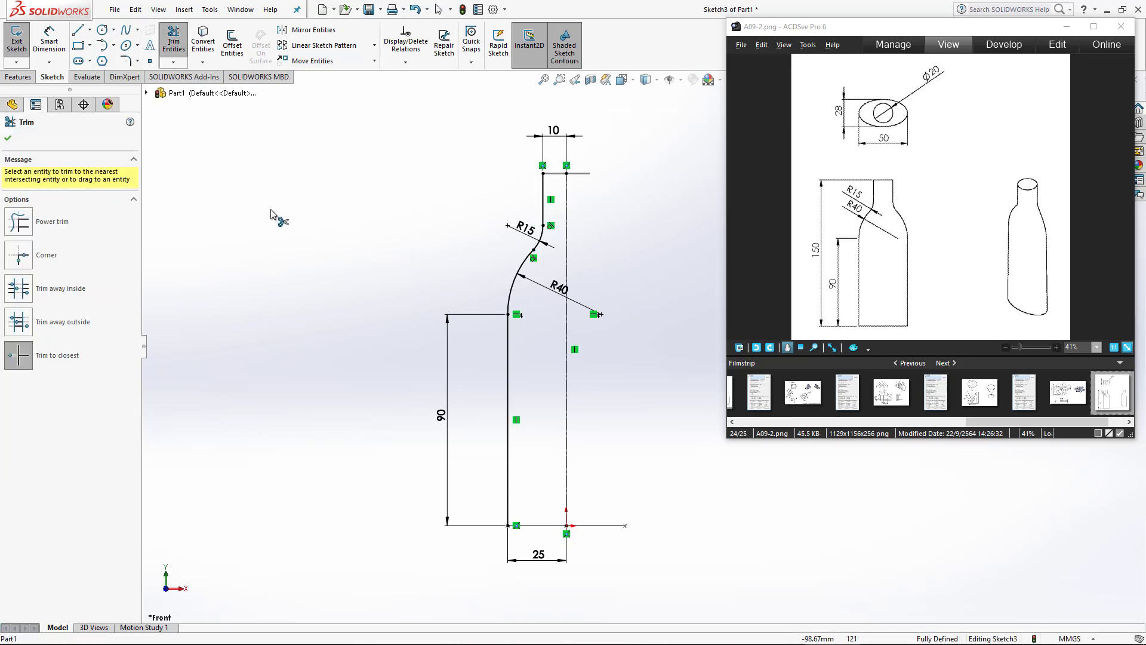
left_click(8, 137)
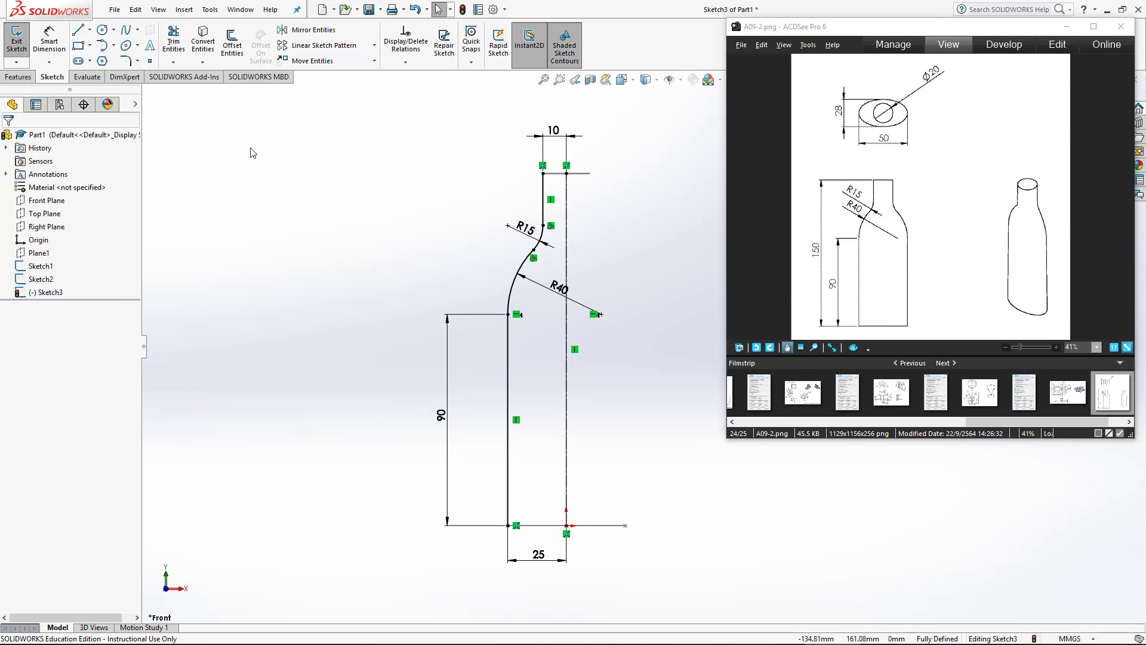
Mirror the body line, R40 arc, R15 arc and top neck line about the vertical centerline.
left_click(312, 31)
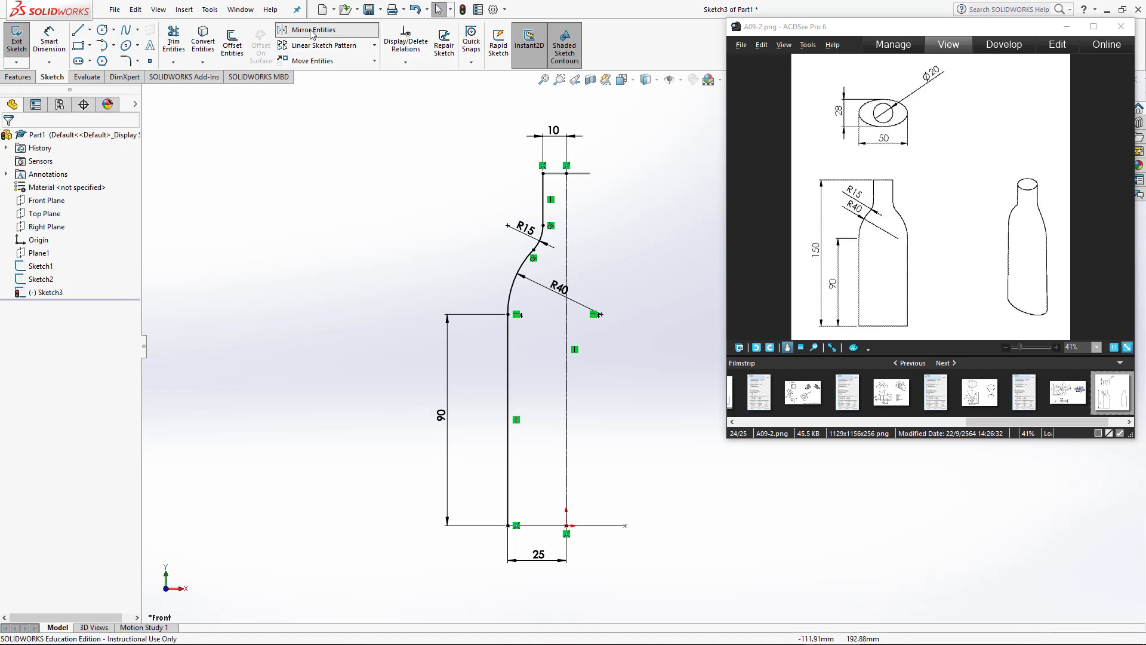
left_click(510, 396)
left_click(514, 285)
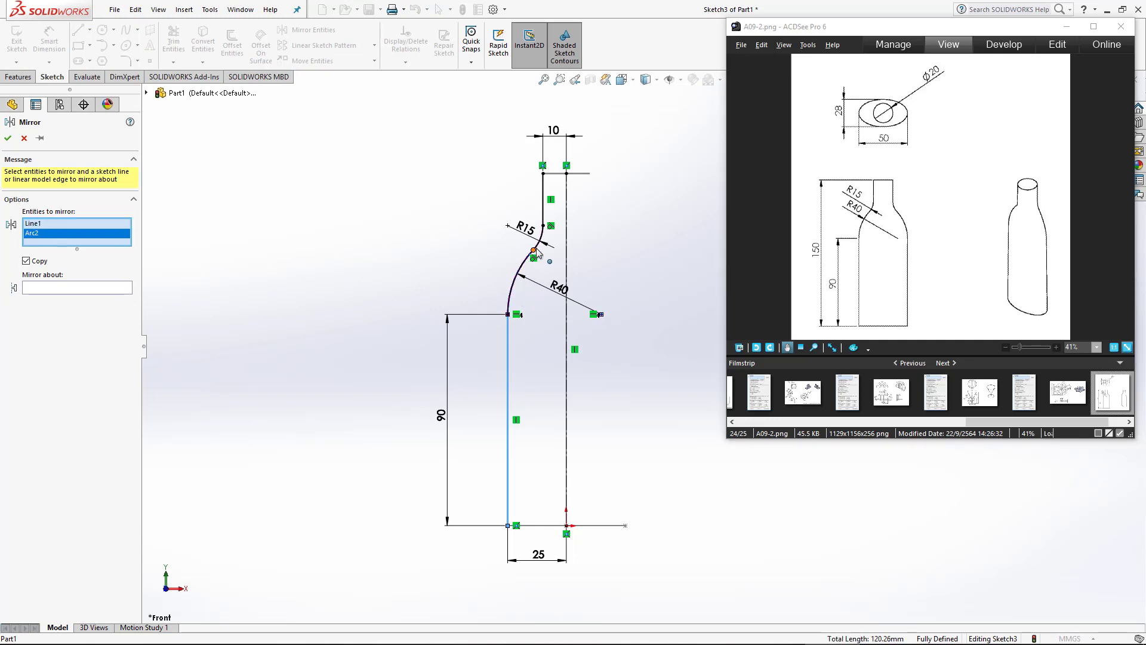
left_click(541, 240)
left_click(543, 215)
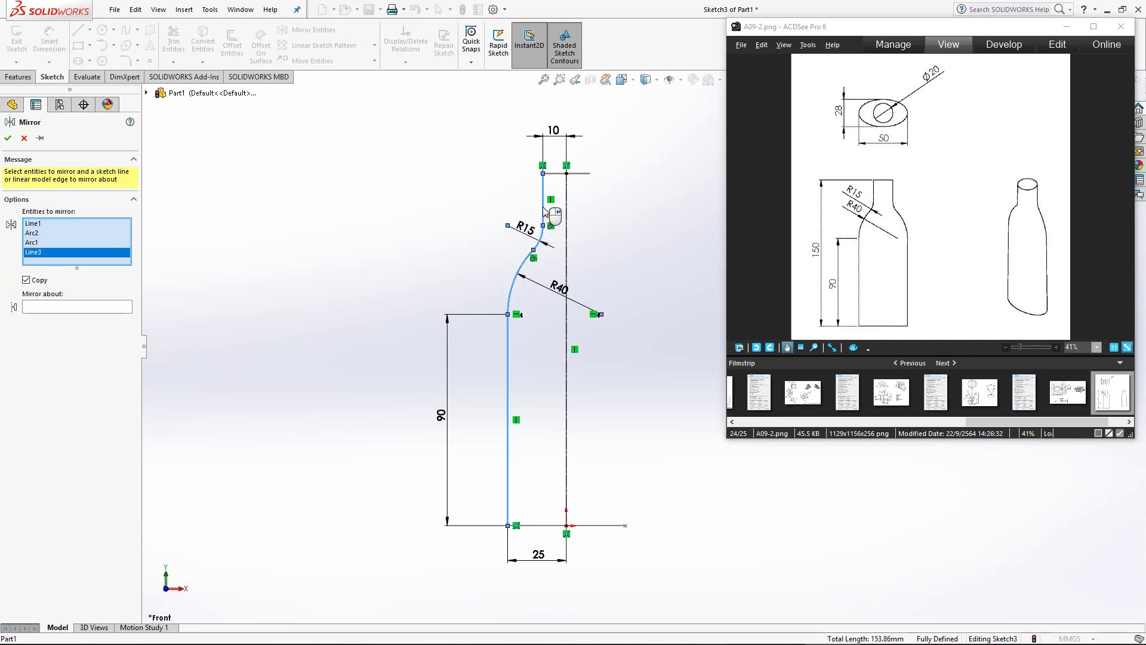
left_click(69, 308)
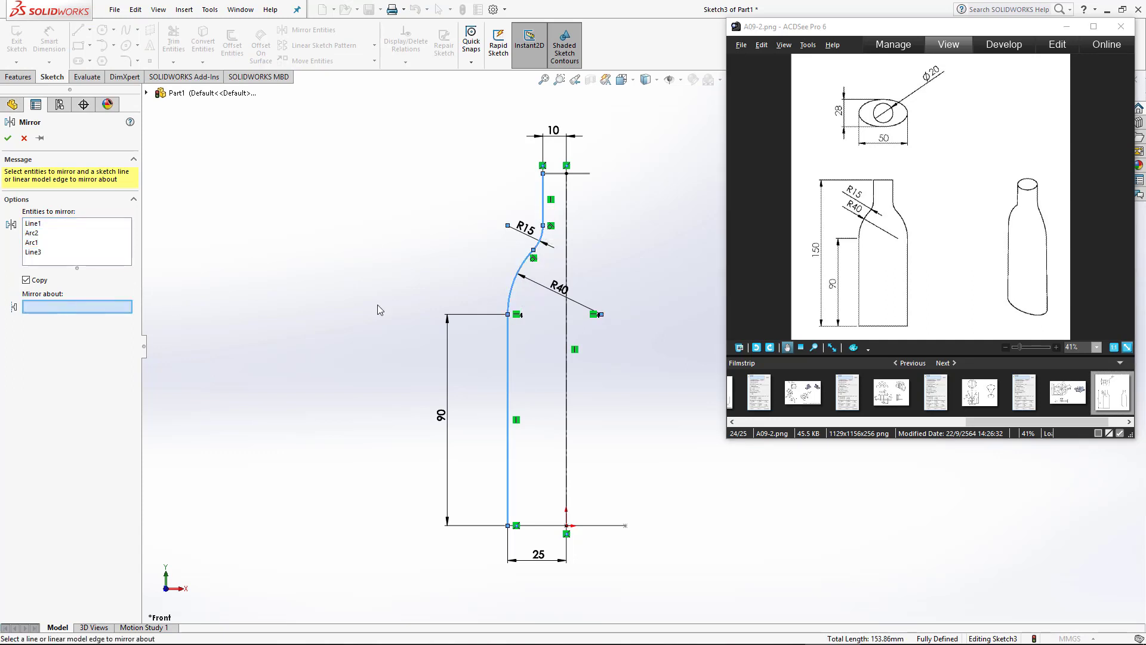
left_click(567, 382)
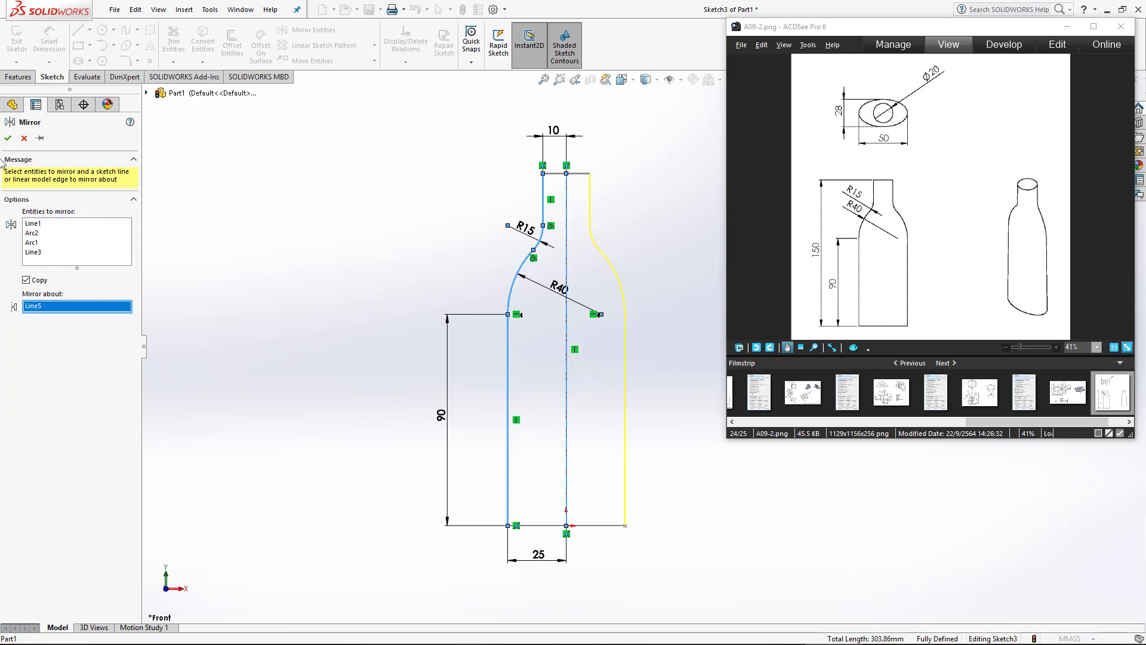
left_click(9, 139)
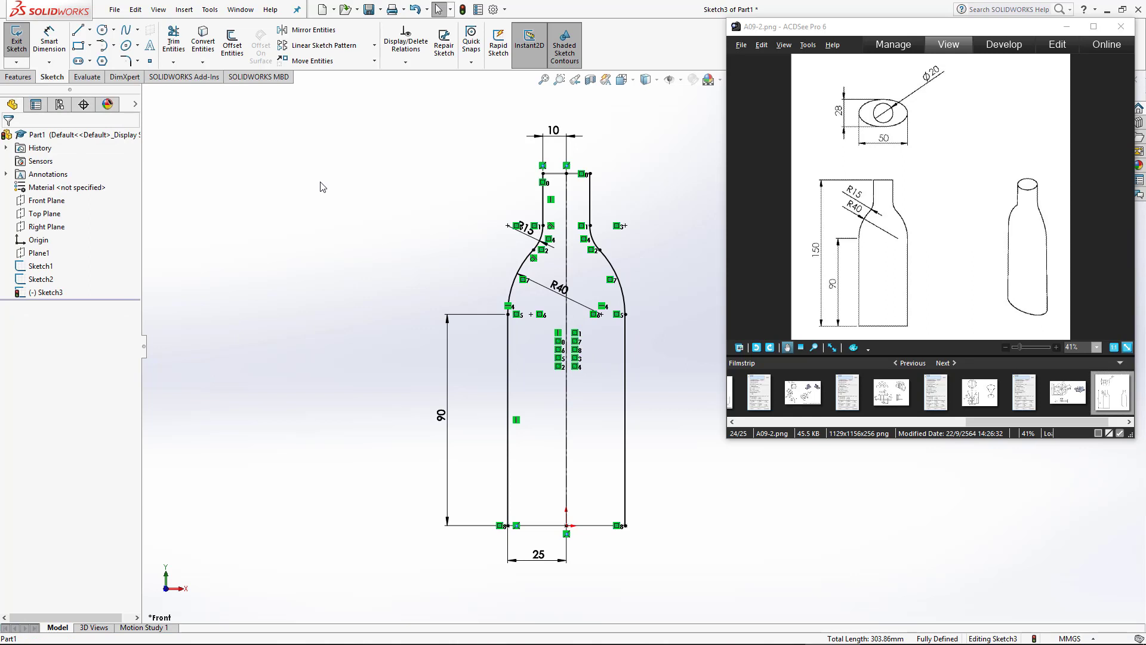
Exit Sketch3 and view the bottle sketches in a zoomed-in isometric orientation.
left_click(16, 43)
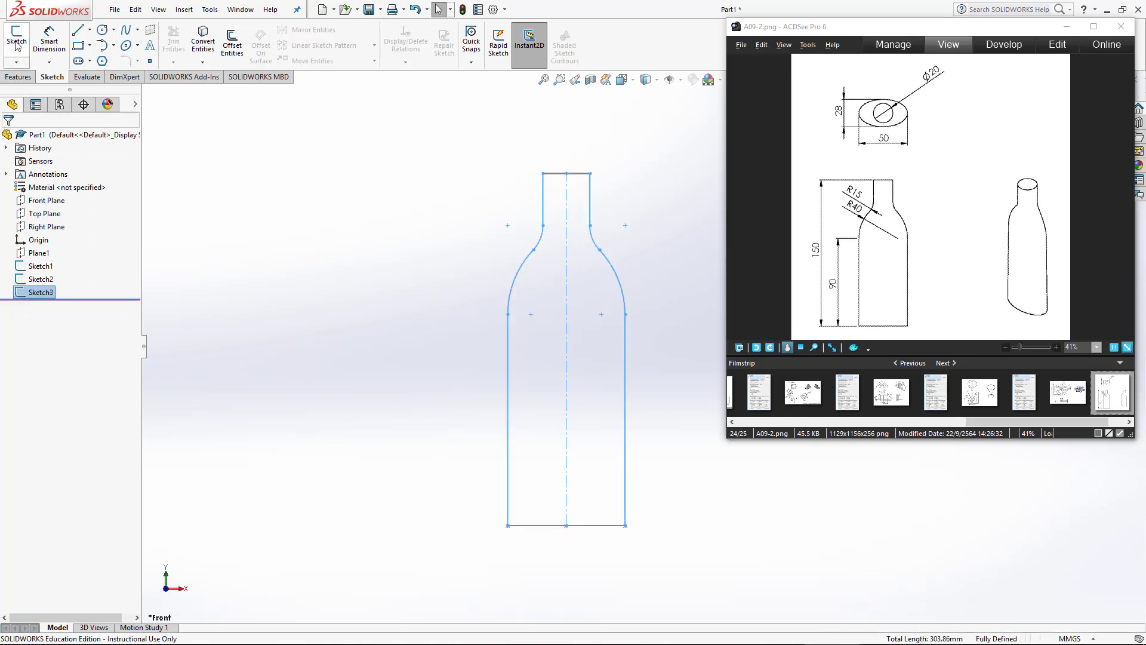
left_click(334, 186)
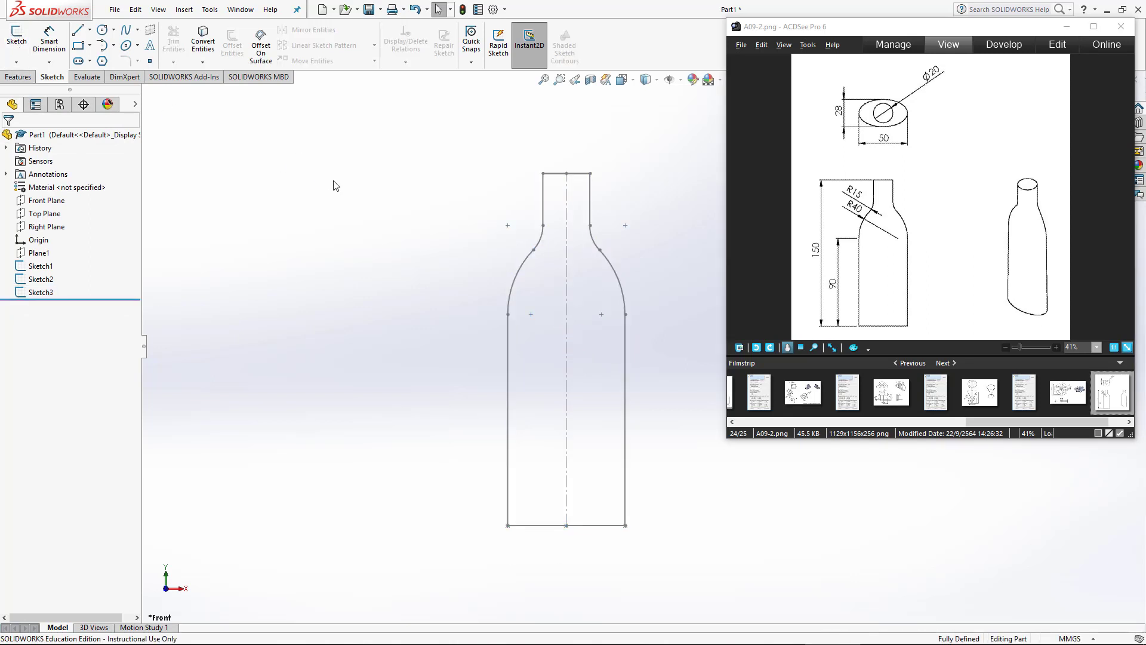
left_click(622, 79)
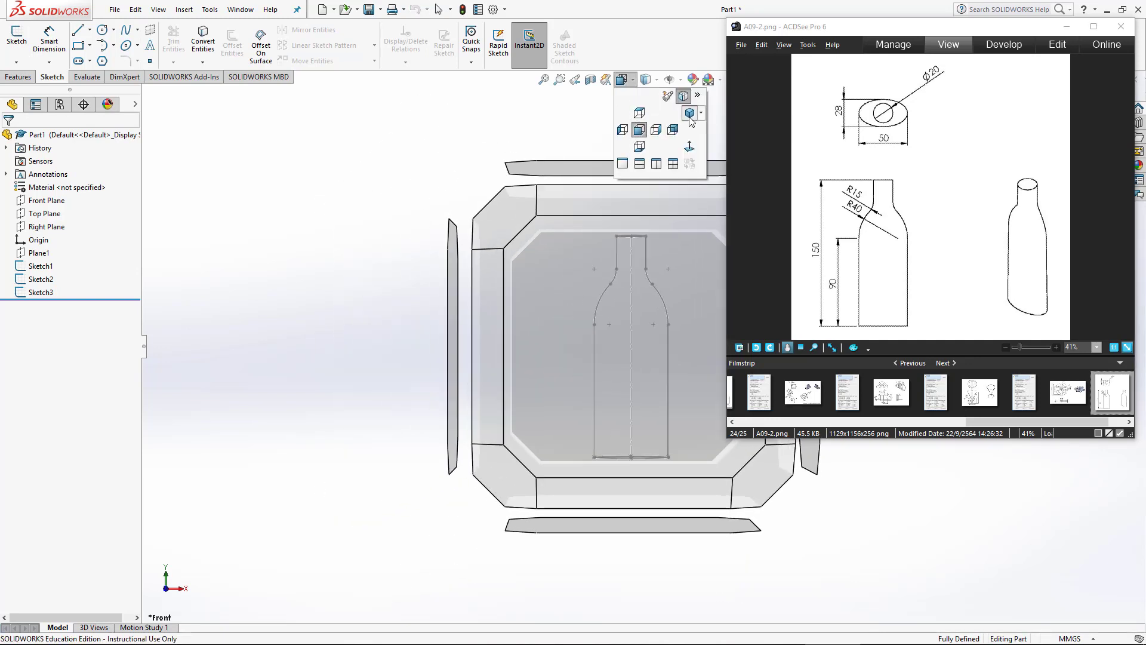
left_click(689, 113)
scroll(696, 358, "down", 2)
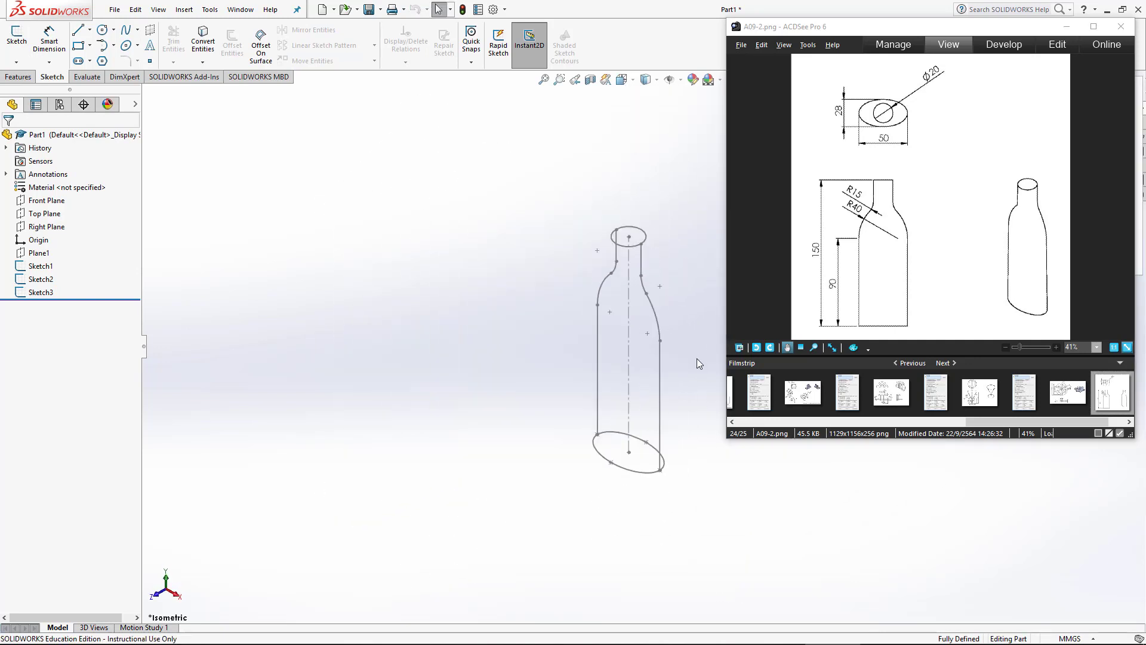
scroll(698, 359, "down", 3)
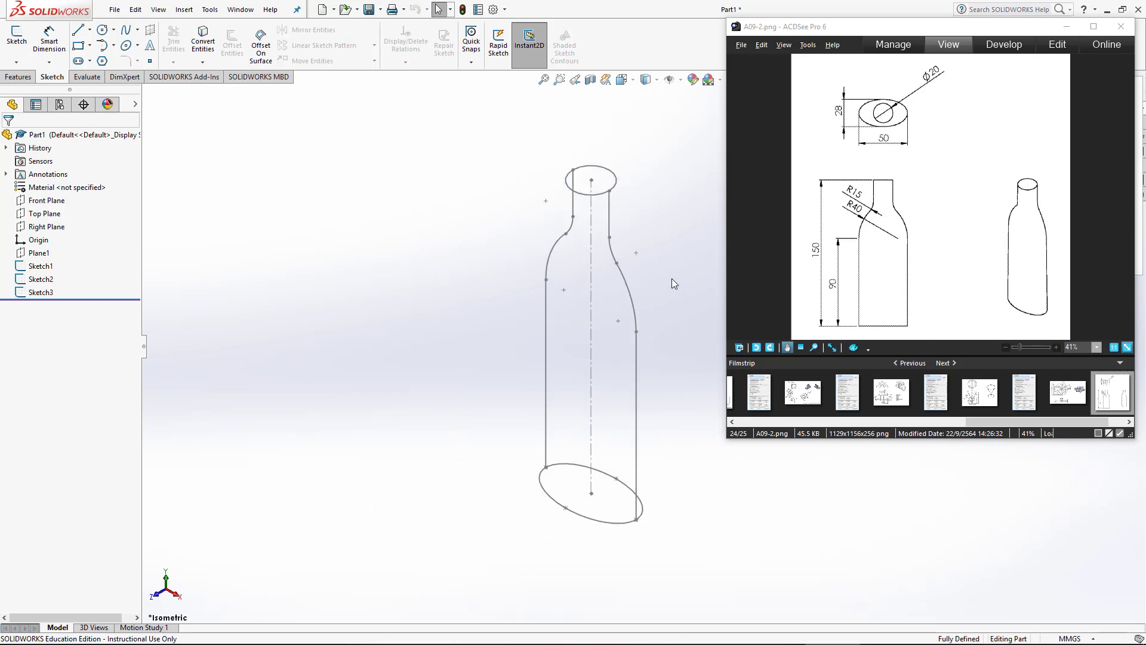
Start a Lofted Boss/Base with the top circle and bottom ellipse as profiles.
left_click(22, 77)
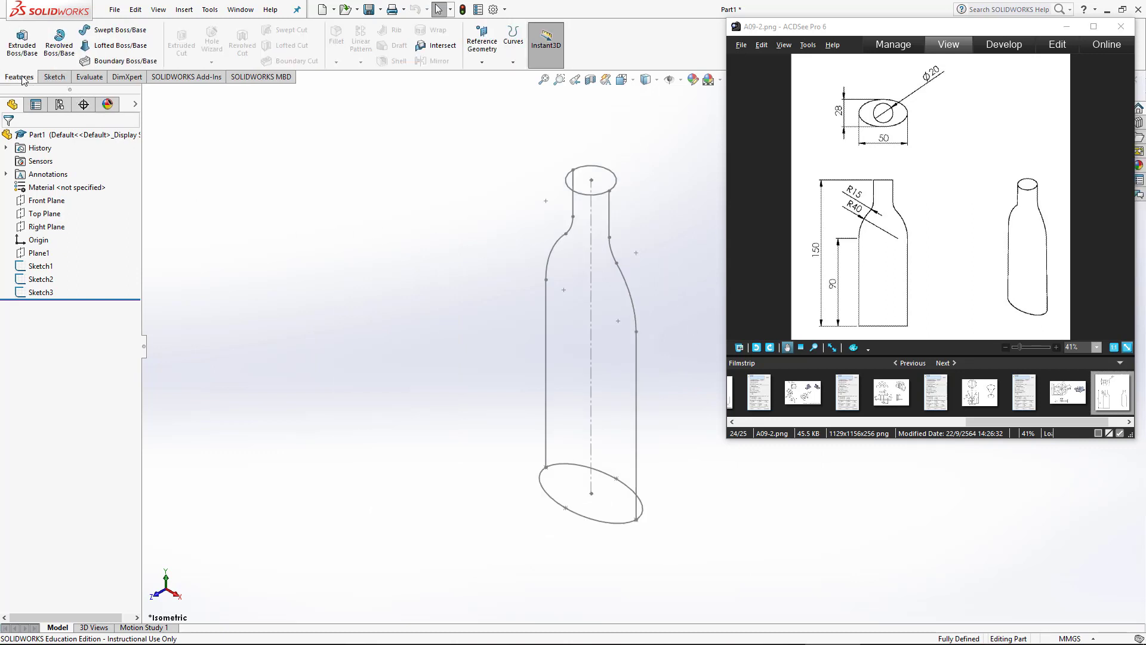
left_click(123, 46)
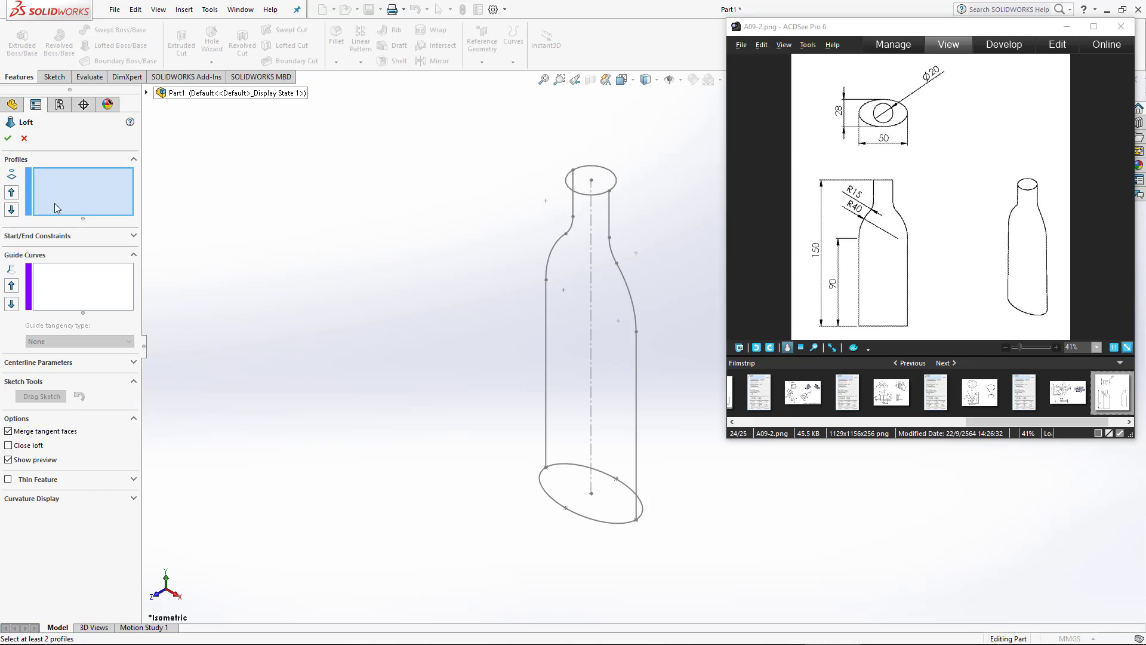
left_click(567, 183)
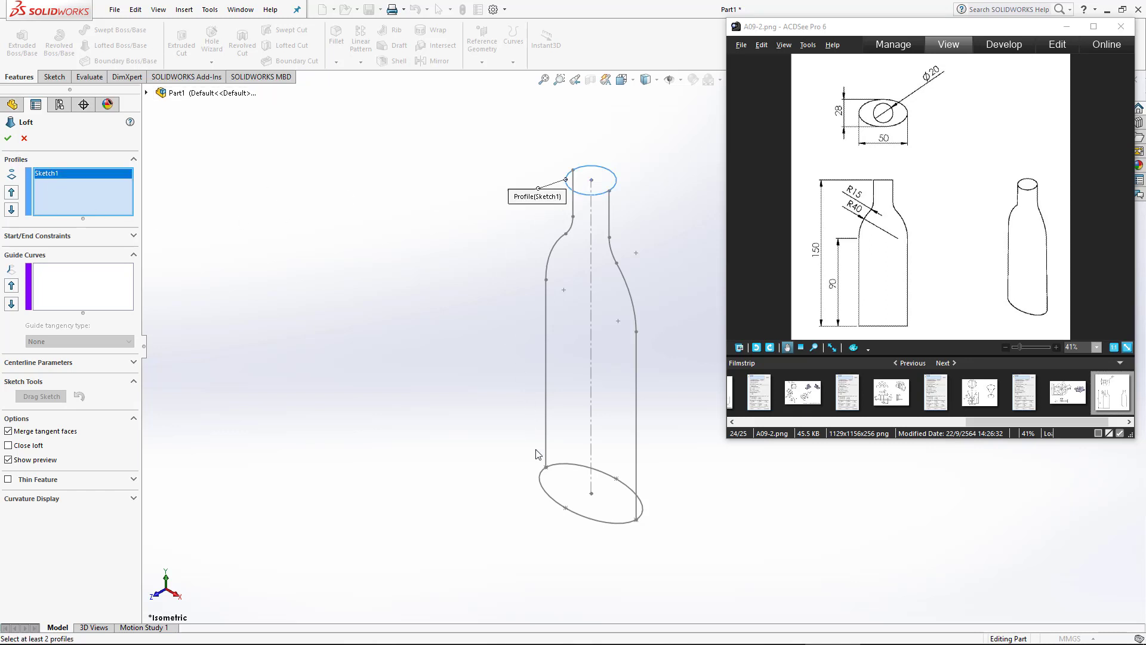
left_click(542, 485)
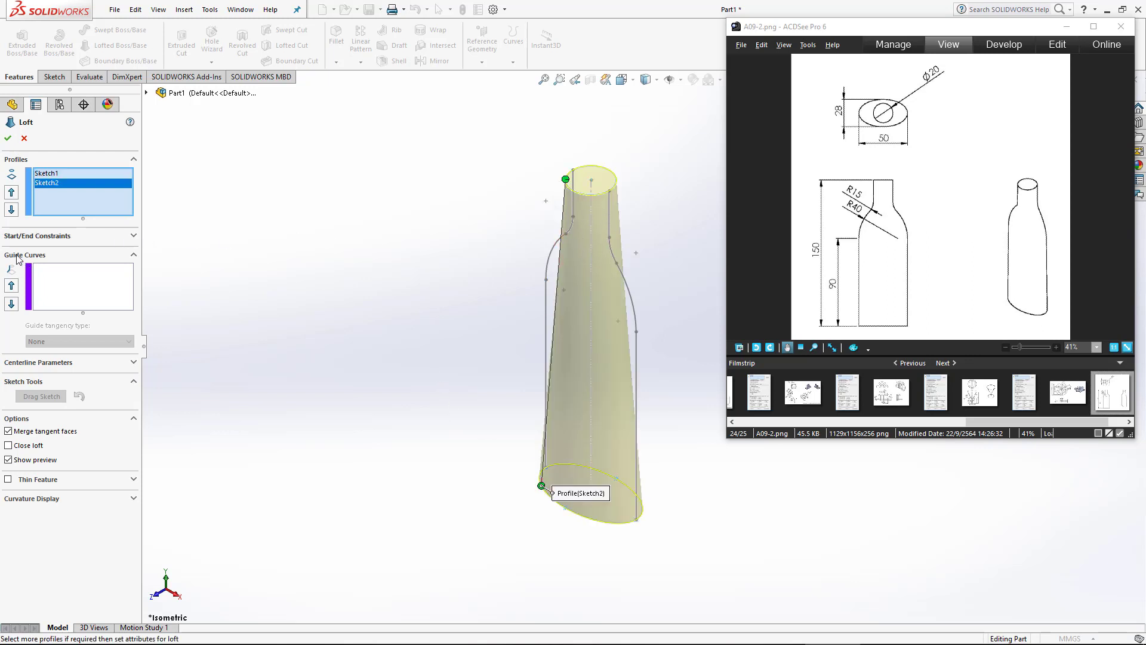
Add the left and right side curves as open-loop guide curves and complete the loft.
left_click(55, 278)
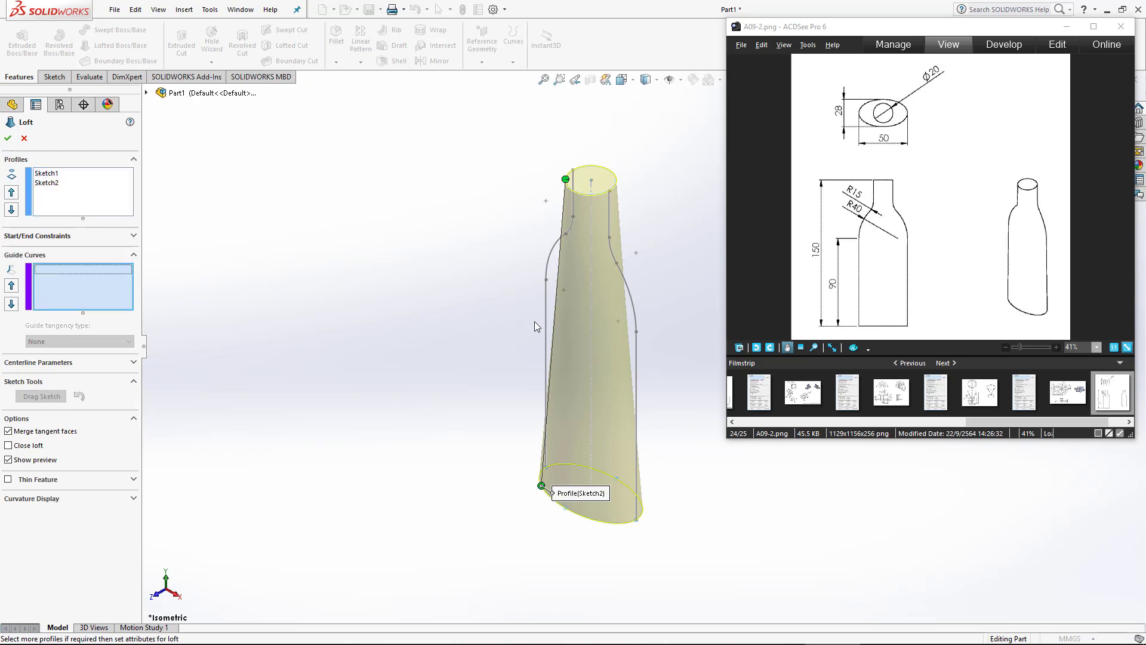
left_click(548, 261)
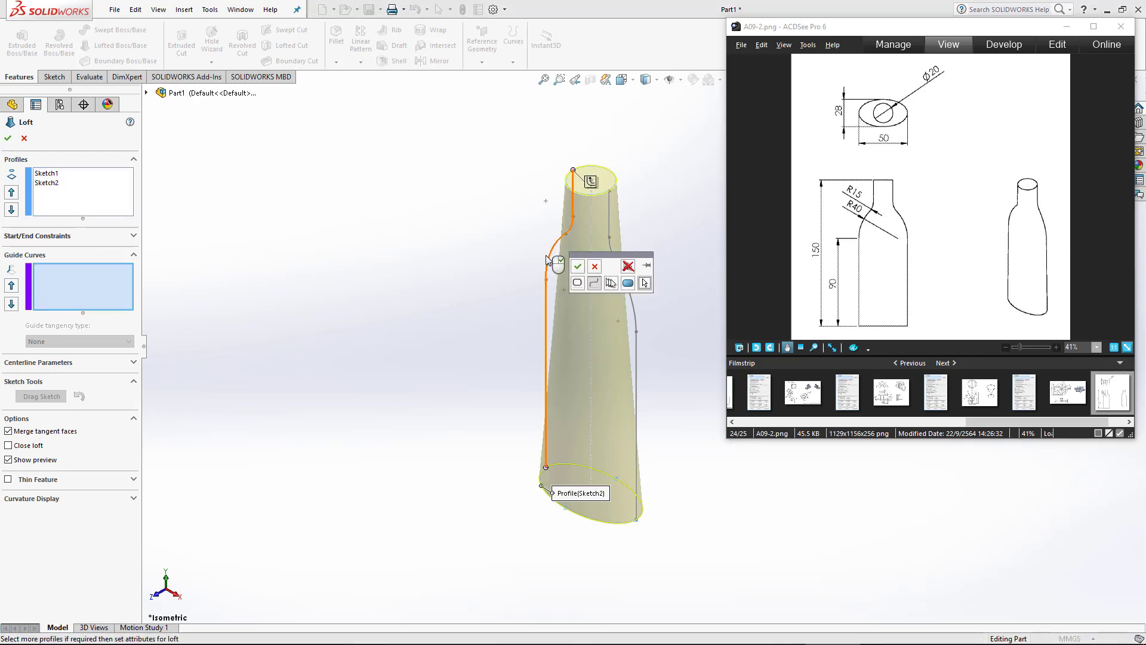
left_click(595, 285)
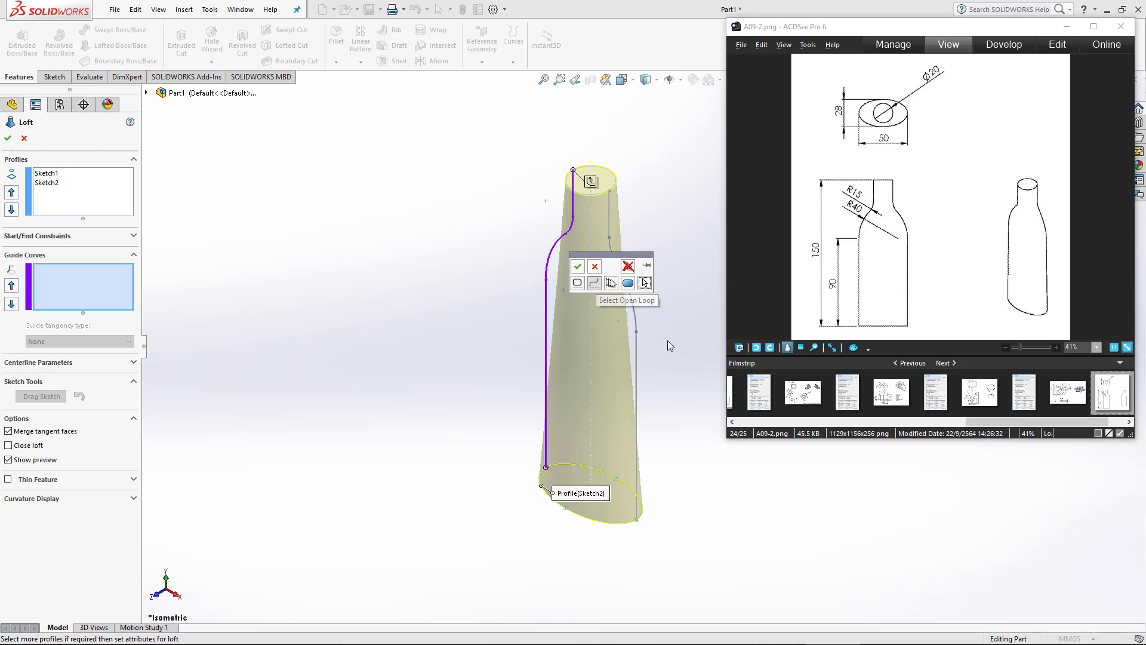
left_click(578, 267)
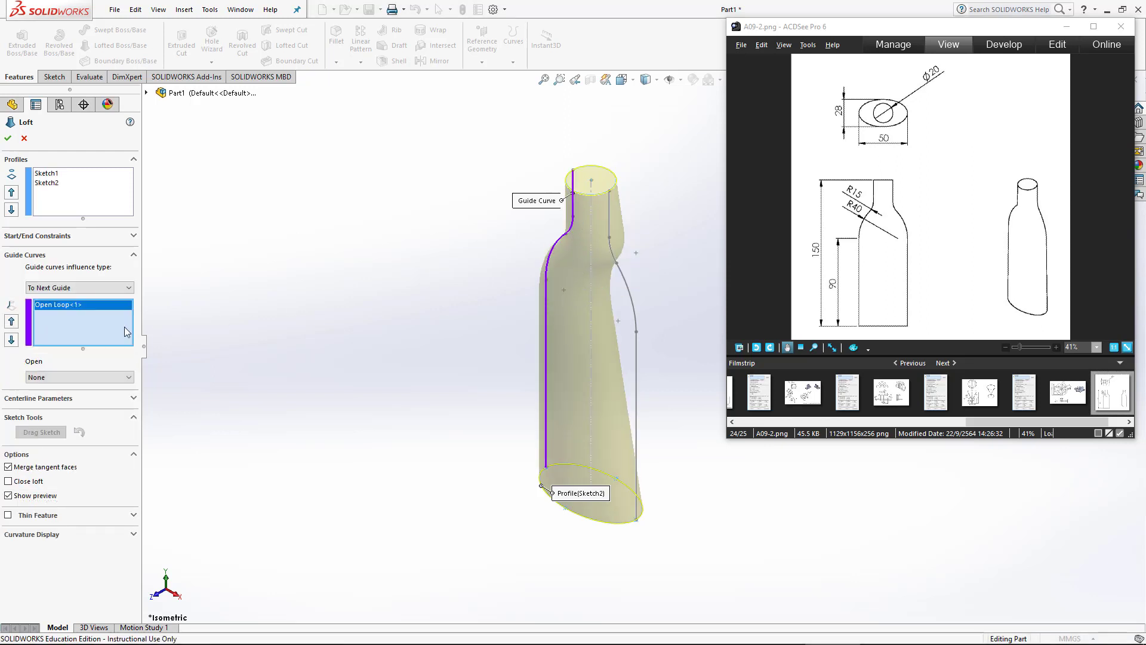
left_click(636, 370)
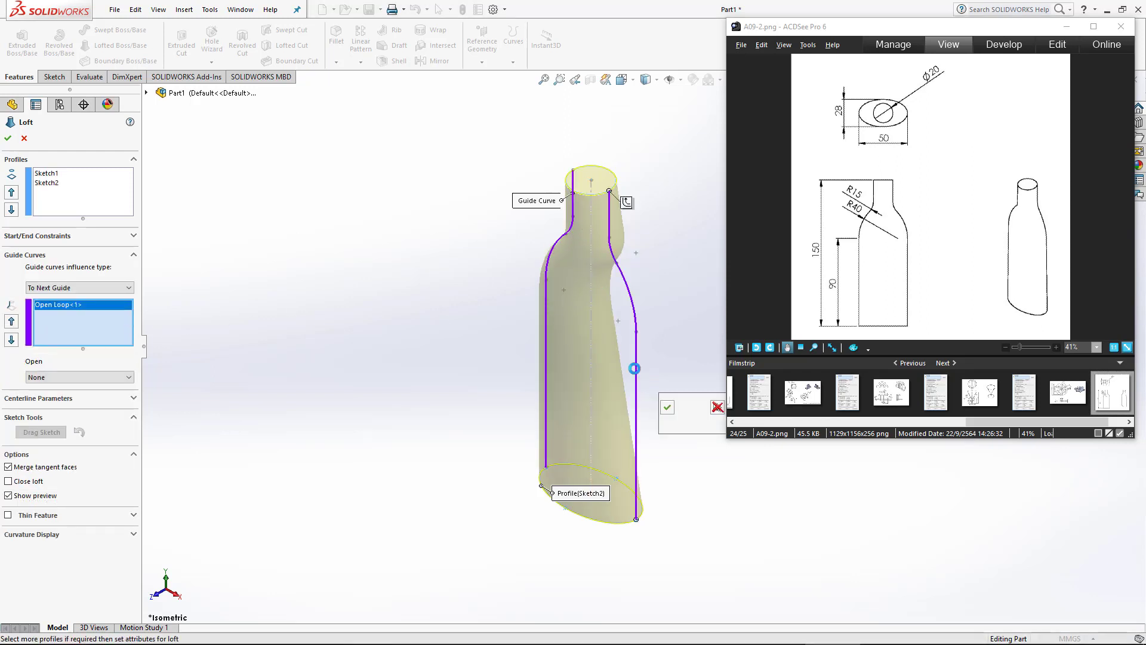
left_click(669, 408)
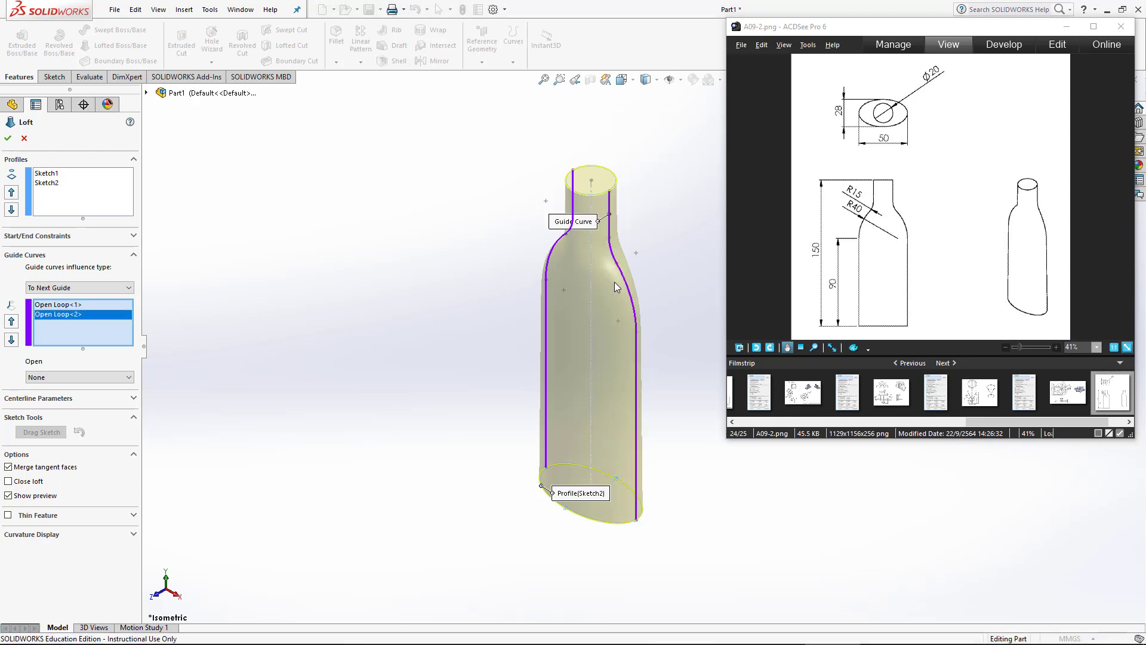
left_click(8, 138)
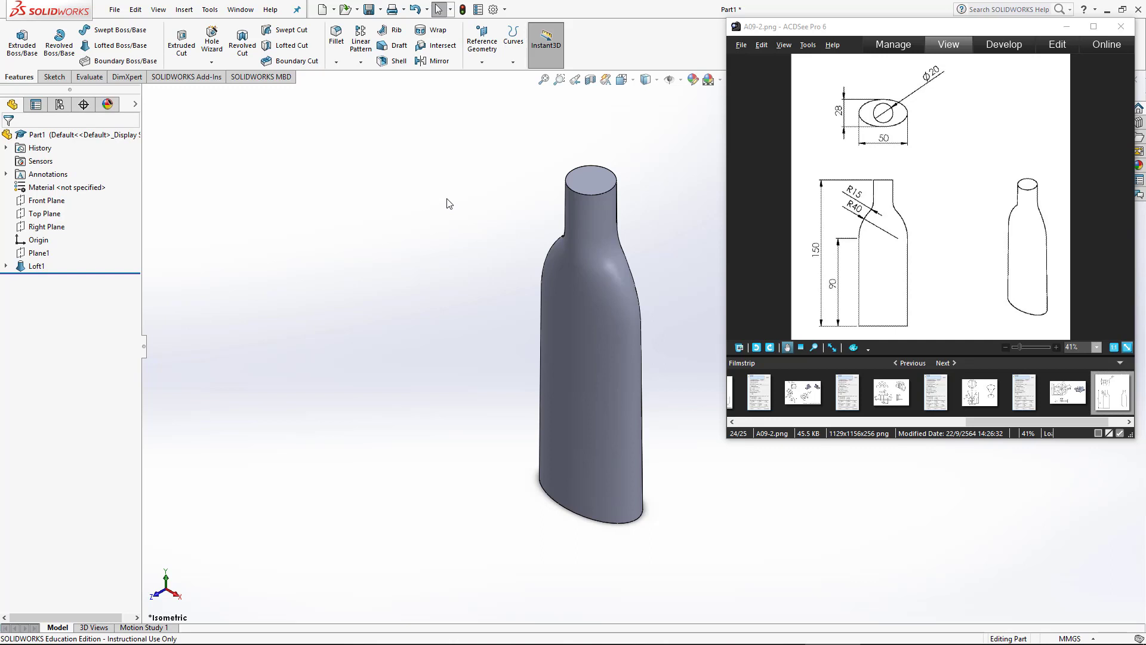
Shell the bottle to 1.25 mm walls with the top face removed, then orbit to inspect.
left_click(394, 61)
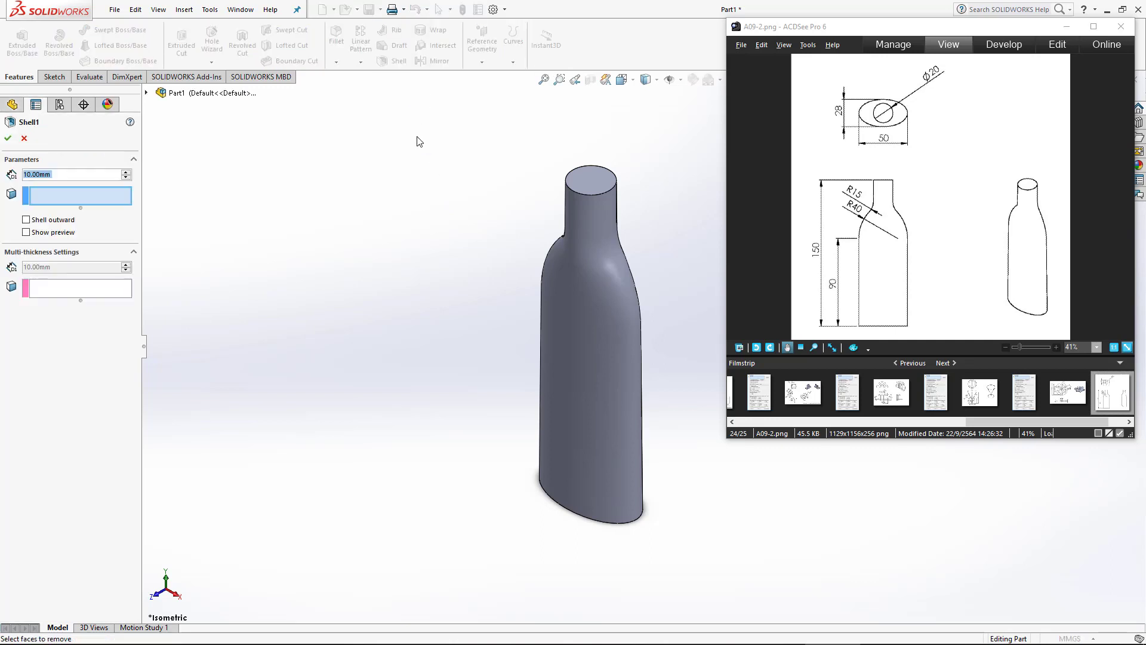
left_click(593, 176)
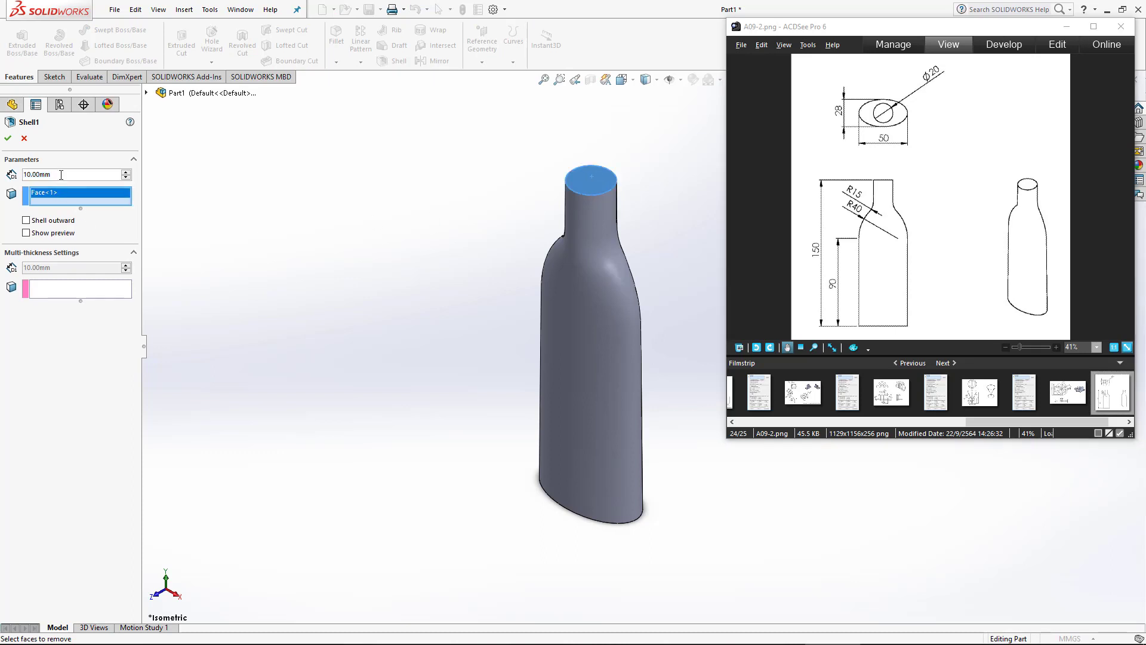
left_click_drag(61, 175, 9, 171)
type("1")
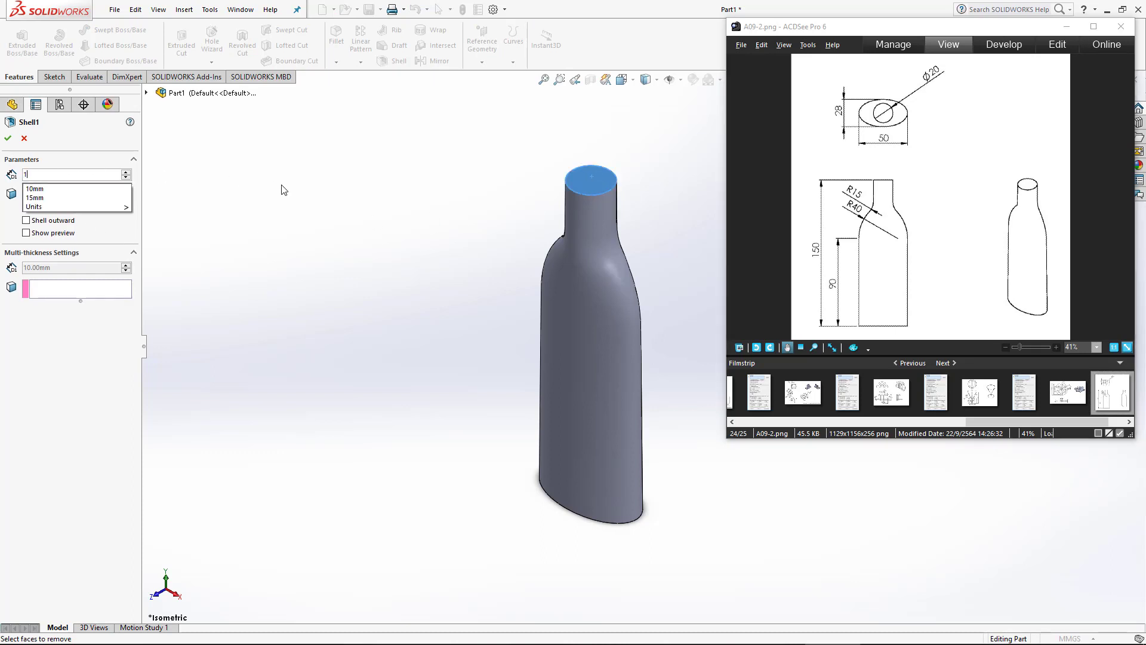
type(".25")
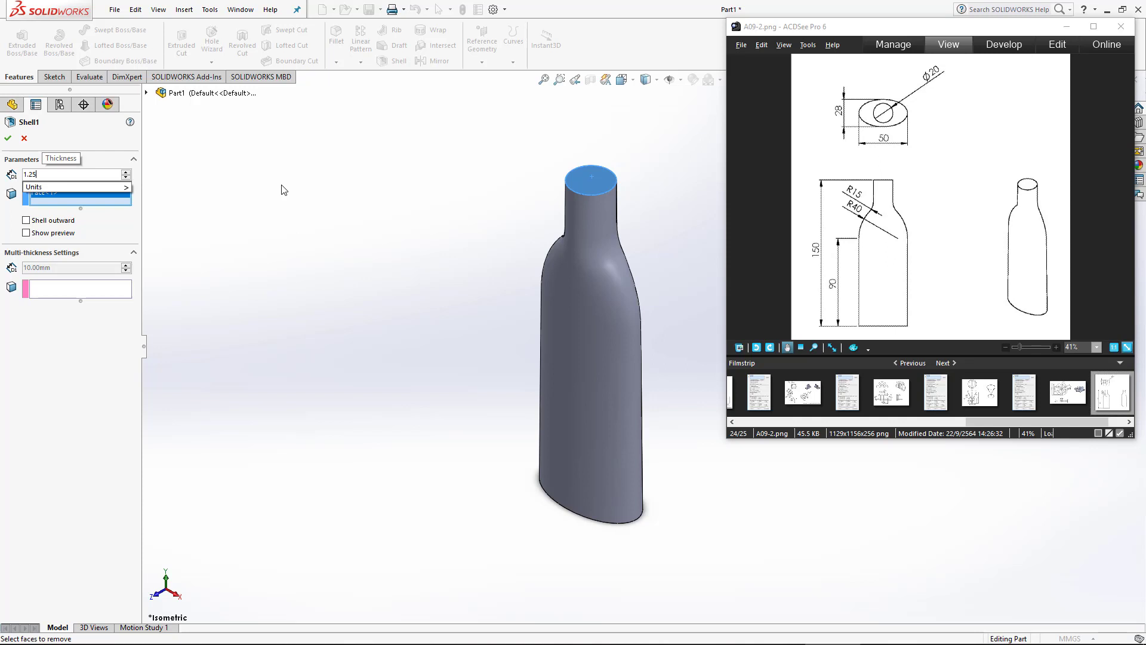
key("Return")
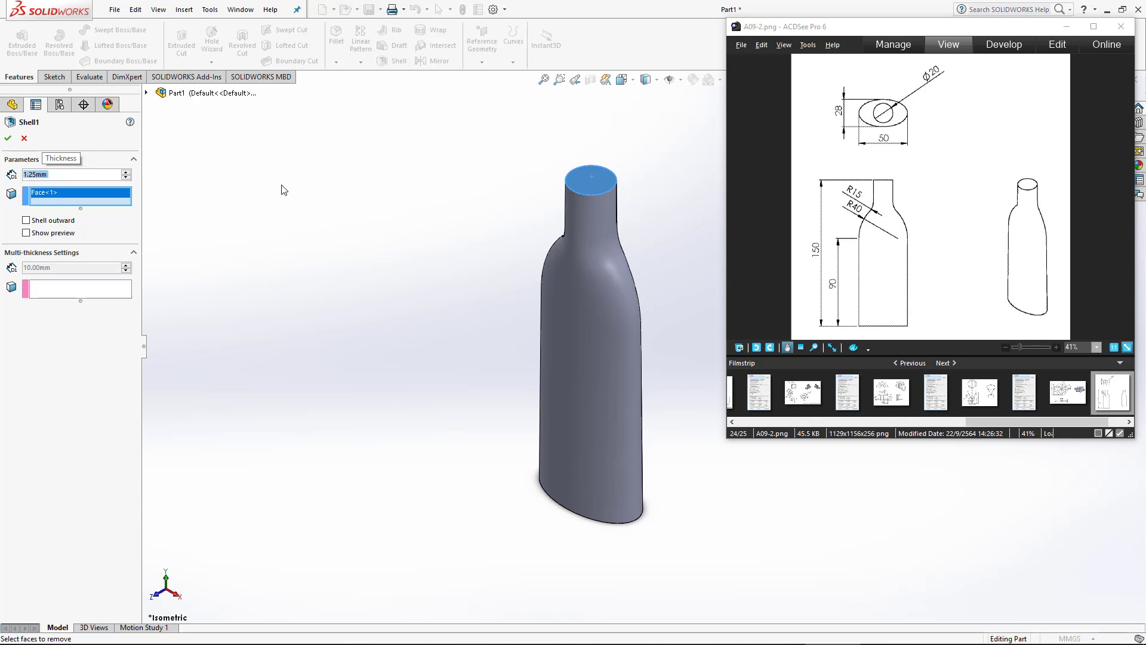
left_click(8, 138)
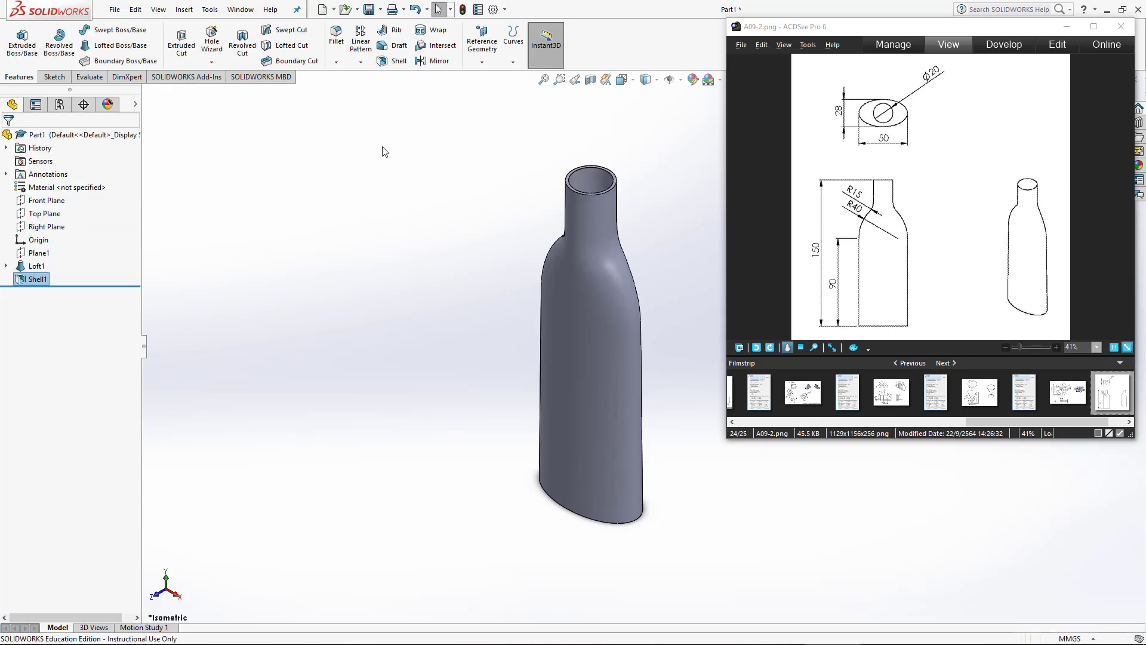
mouse_move(439, 190)
middle_mouse_down()
mouse_move(474, 330)
mouse_move(460, 210)
mouse_move(482, 141)
middle_mouse_up()
In a zoomed isometric view, set Part1 to transparent from the display pane and orbit it.
left_click(629, 81)
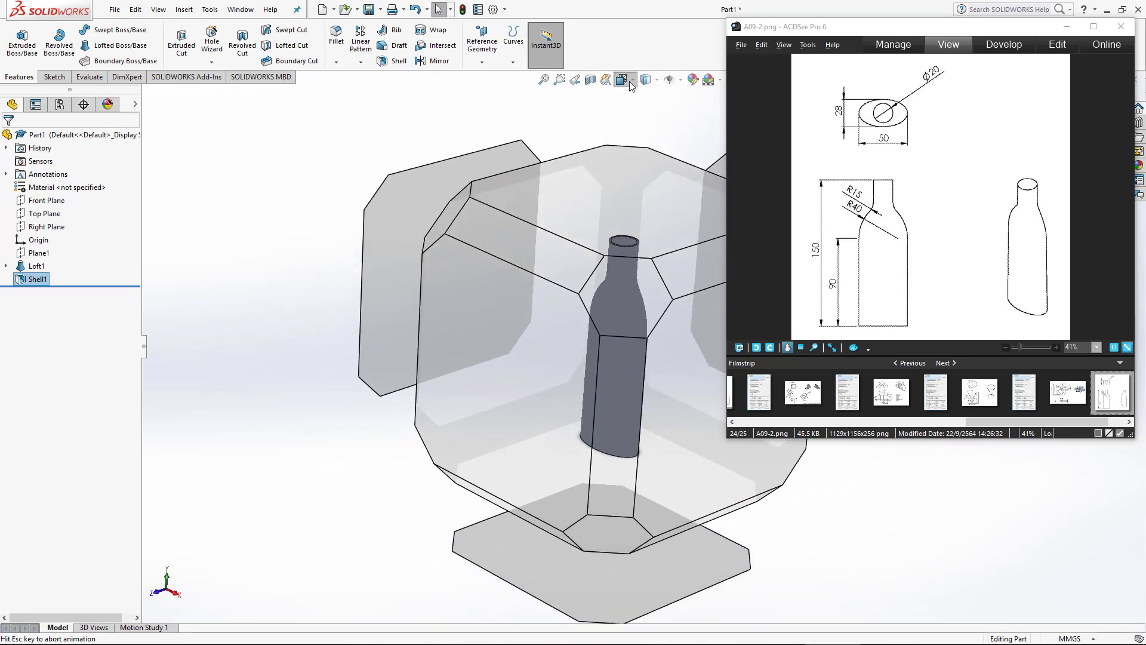
left_click(691, 114)
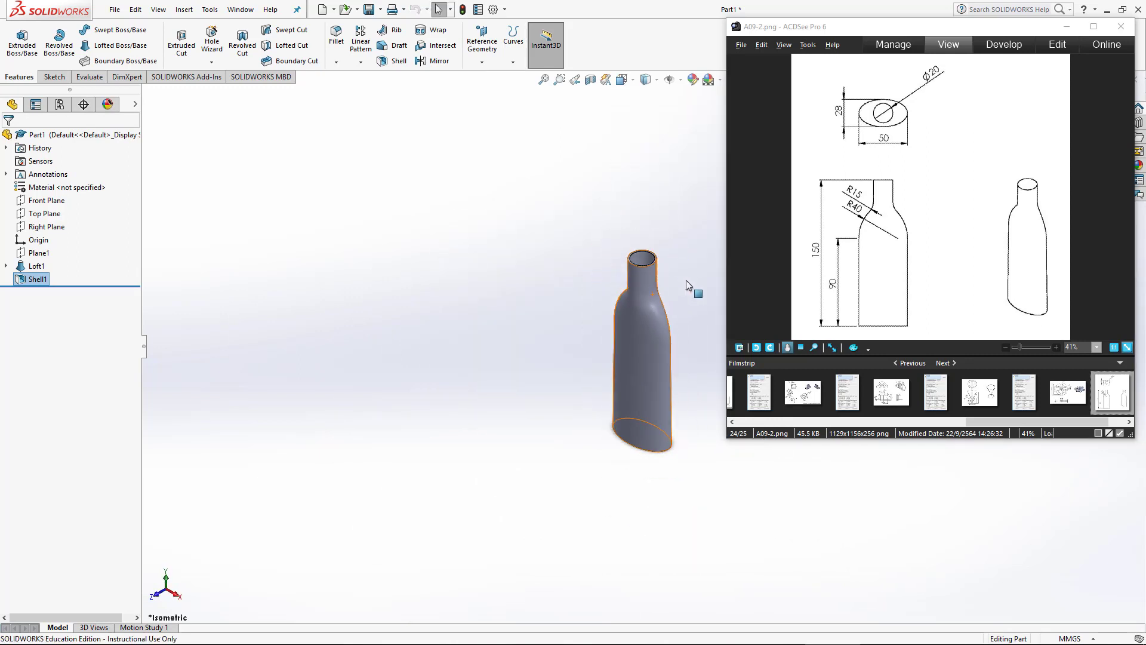
scroll(694, 331, "down", 2)
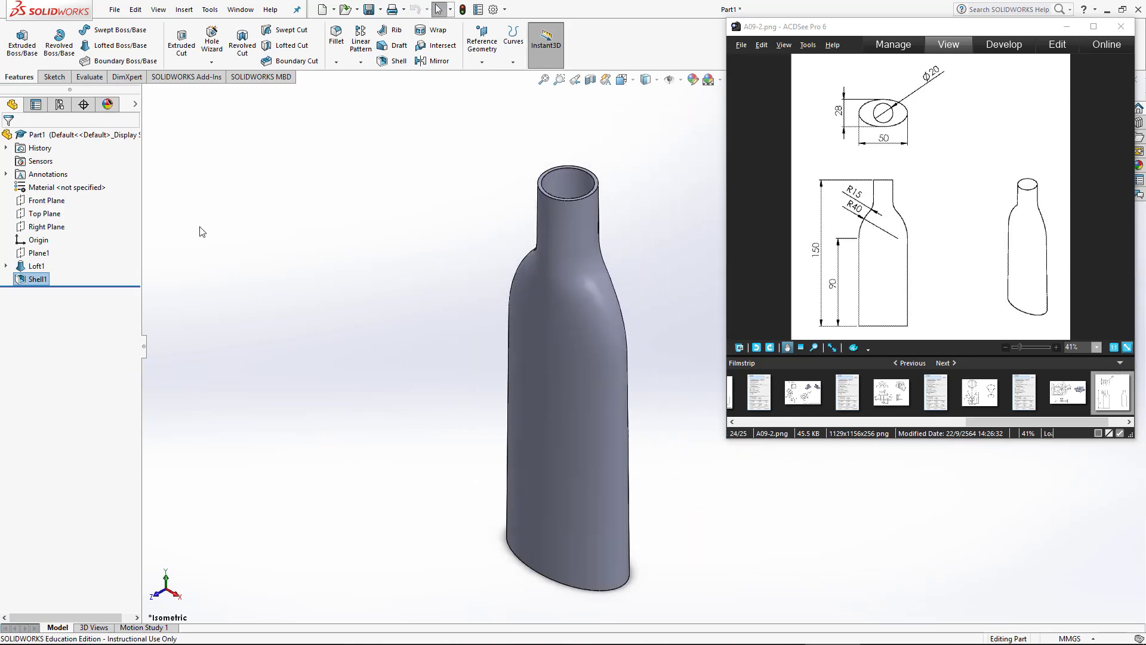
left_click(225, 181)
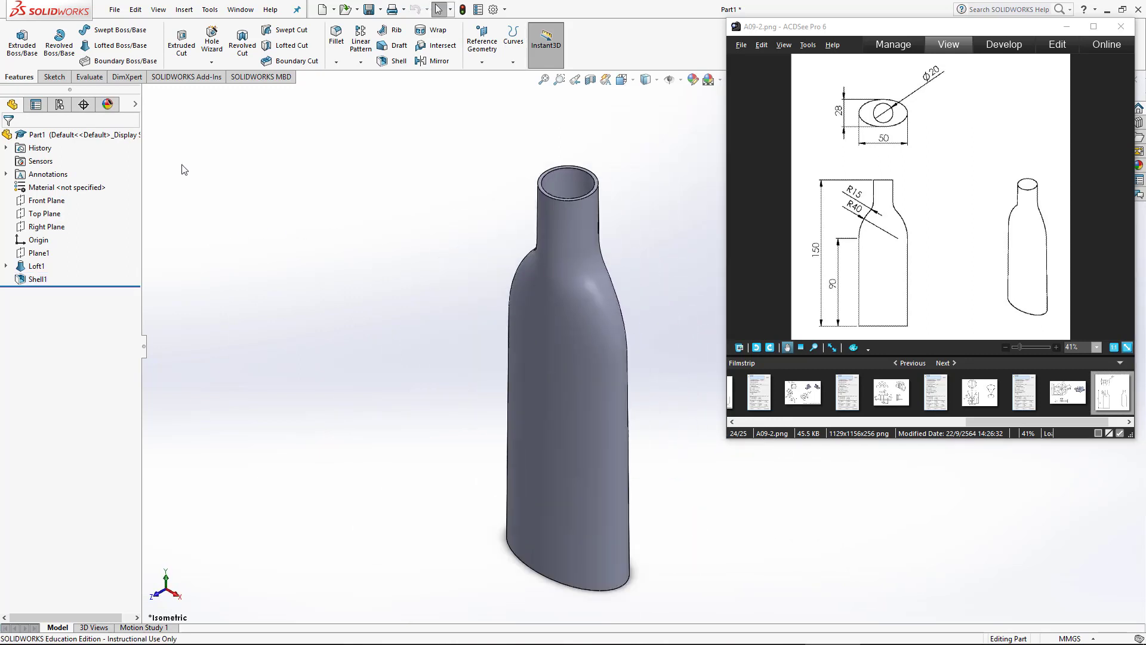
left_click(134, 105)
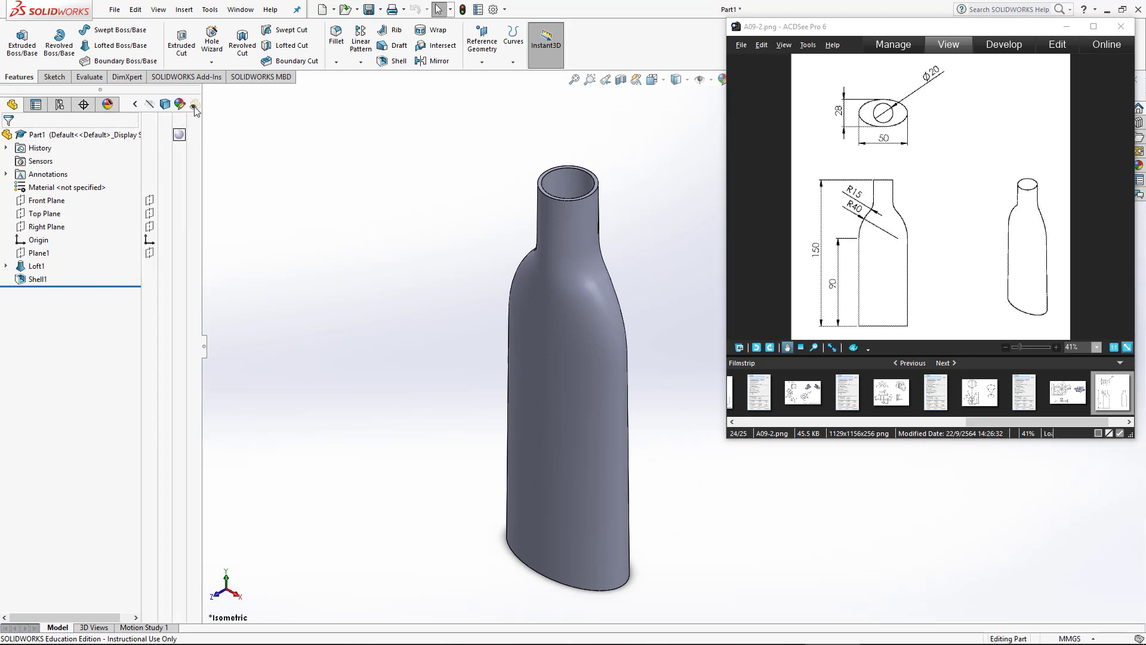
left_click(194, 137)
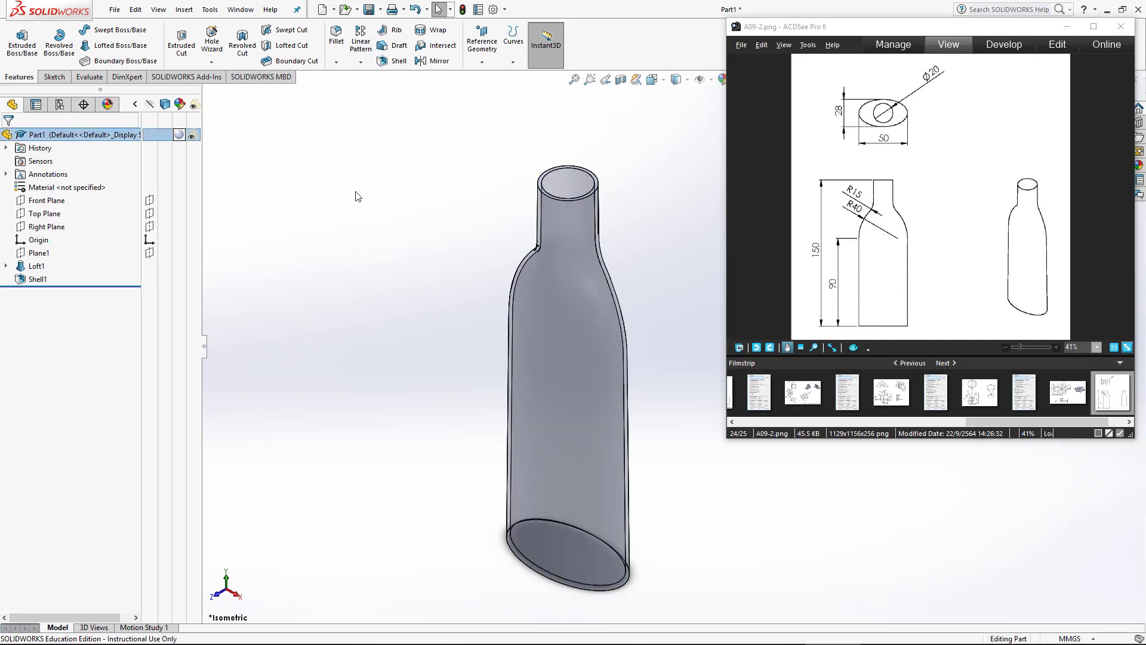
middle_click_drag(378, 294, 410, 292)
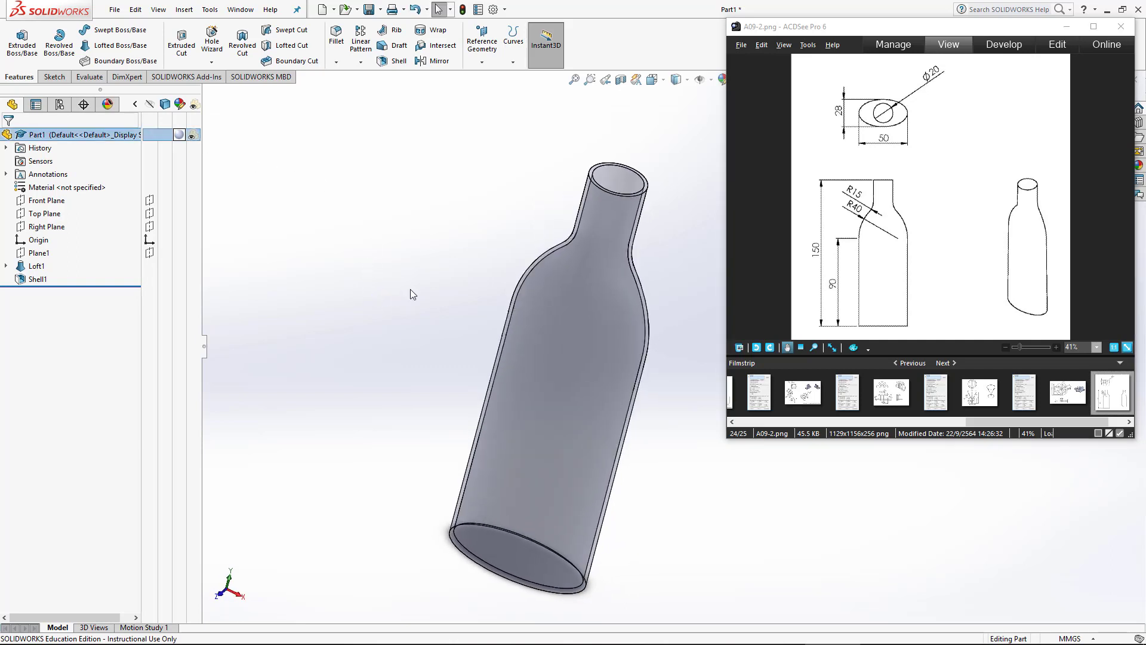